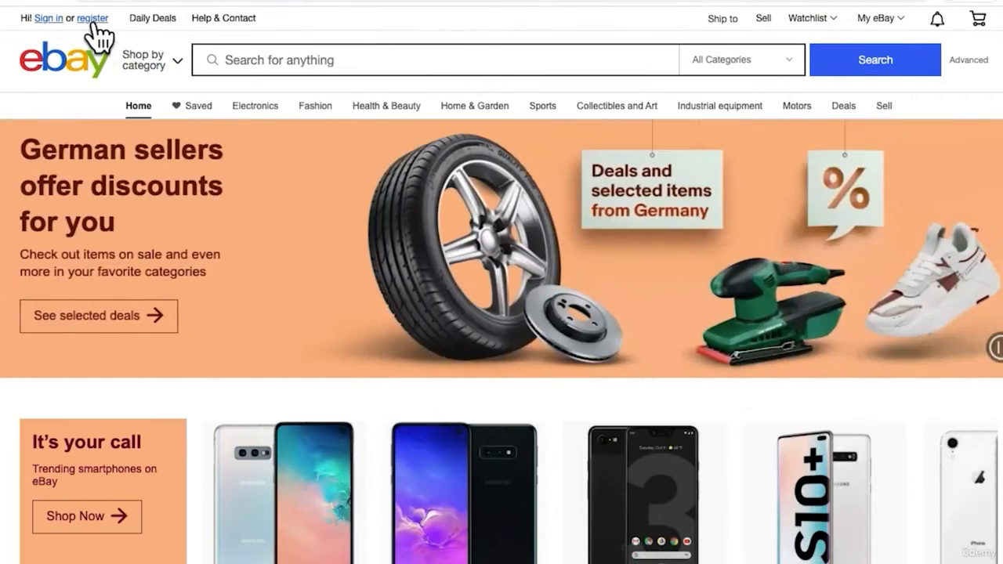
Step: Fill in the Create an account form with the user's first and last name, e-mail and password, then submit it
{"action": "left_click", "coordinate": [93, 19]}
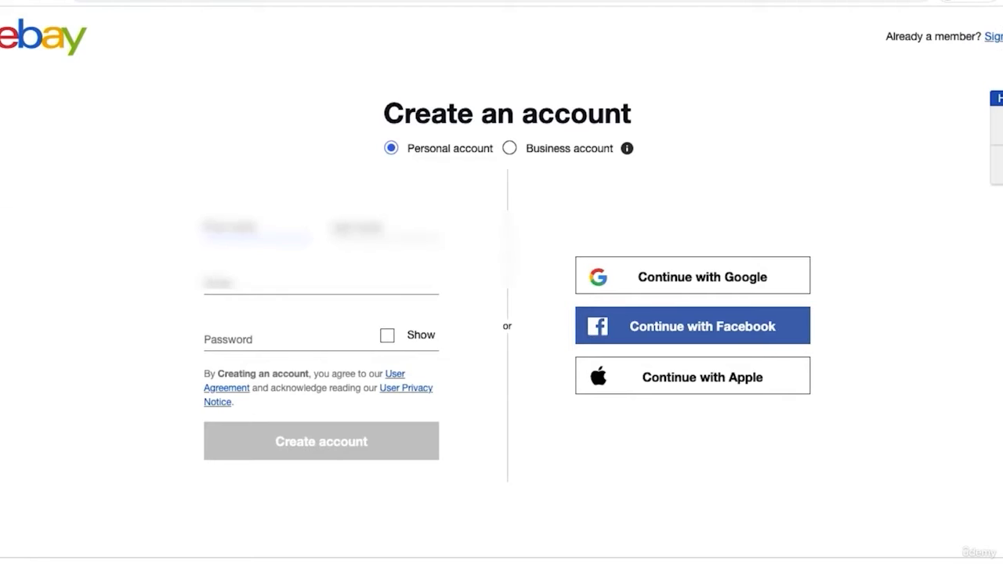
{"action": "type", "text": "Test"}
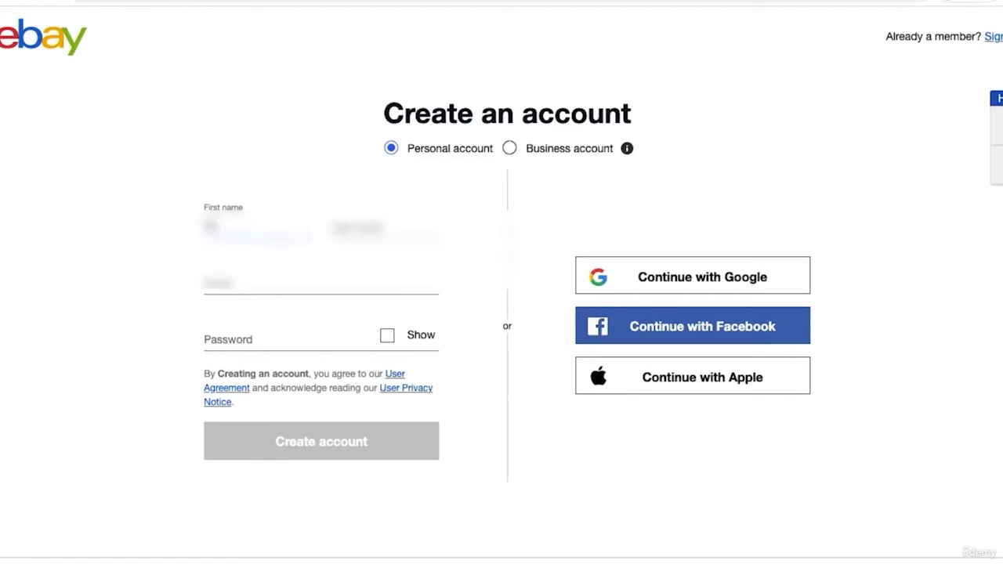
{"action": "key", "text": "Tab"}
{"action": "type", "text": "Tester"}
{"action": "key", "text": "Tab"}
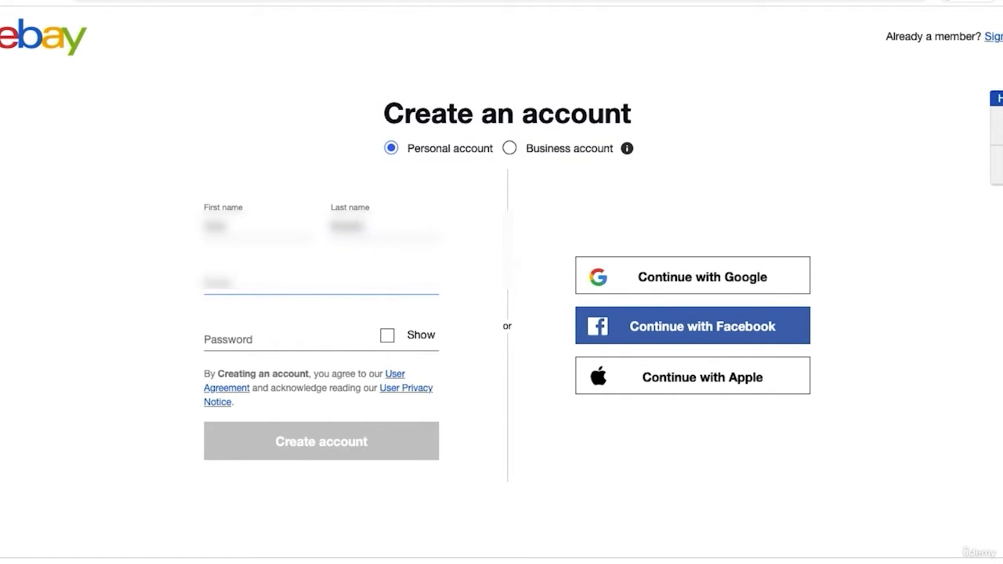
{"action": "type", "text": "testtesttes"}
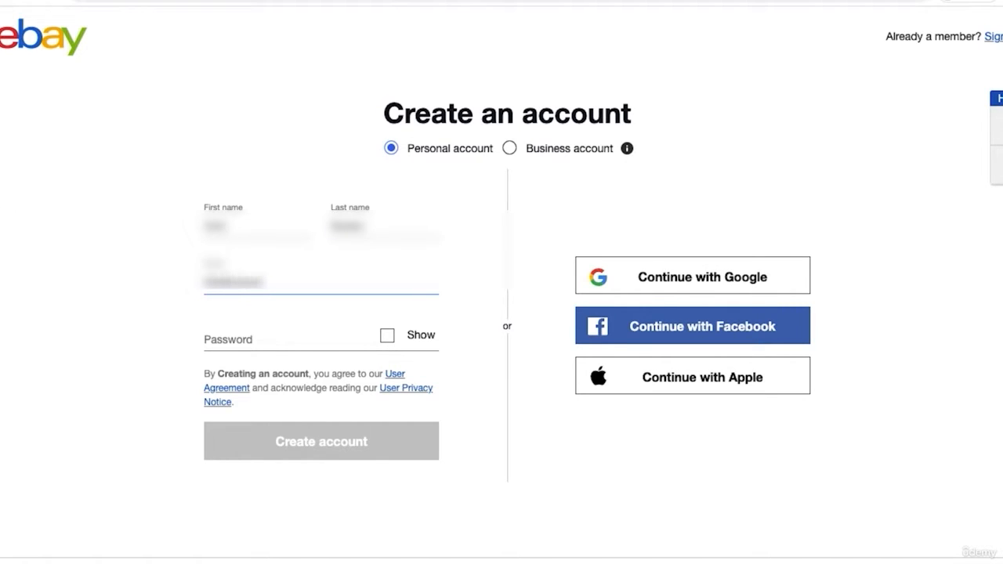
{"action": "type", "text": "t@gmail.com"}
{"action": "key", "text": "Tab"}
{"action": "type", "text": "•••••••"}
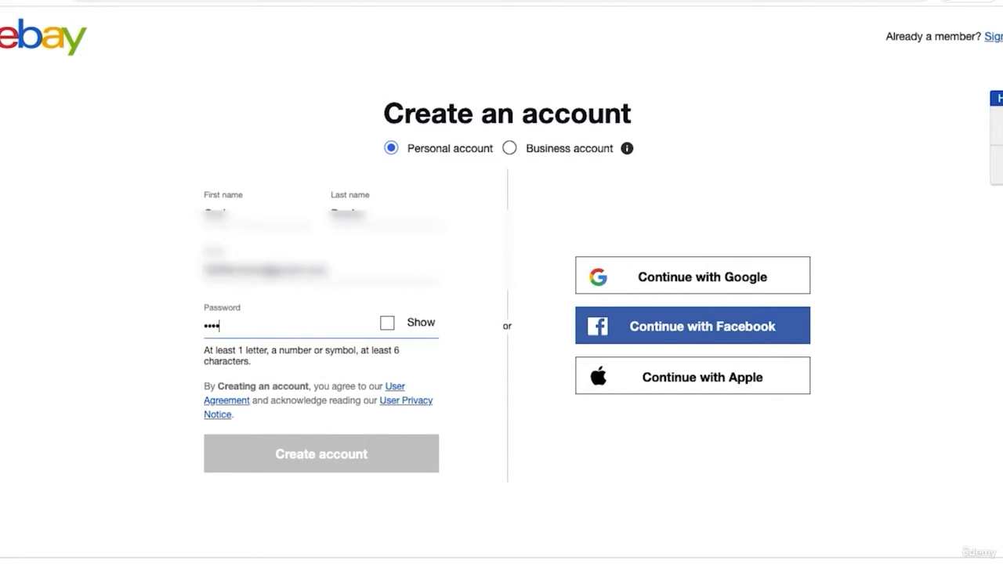
{"action": "type", "text": "••••••"}
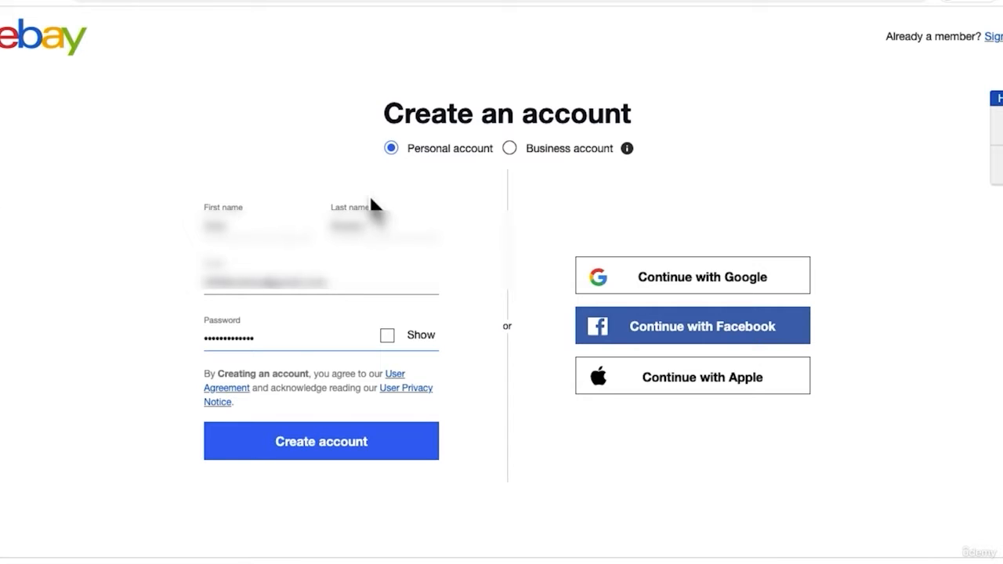
{"action": "left_click", "coordinate": [370, 456]}
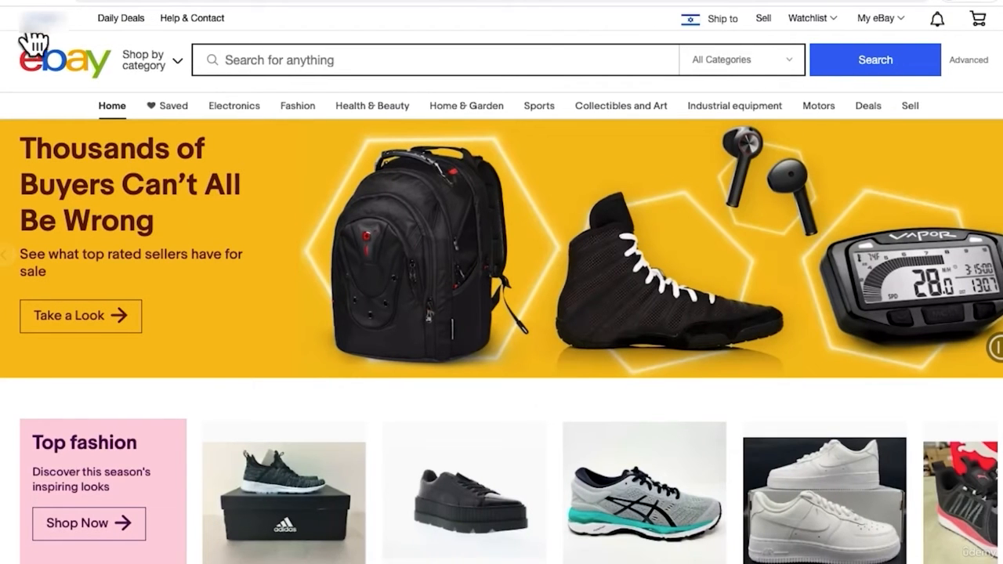
Step: Open Account settings from the account greeting menu and look over the My eBay Account page
{"action": "mouse_move", "coordinate": [46, 21]}
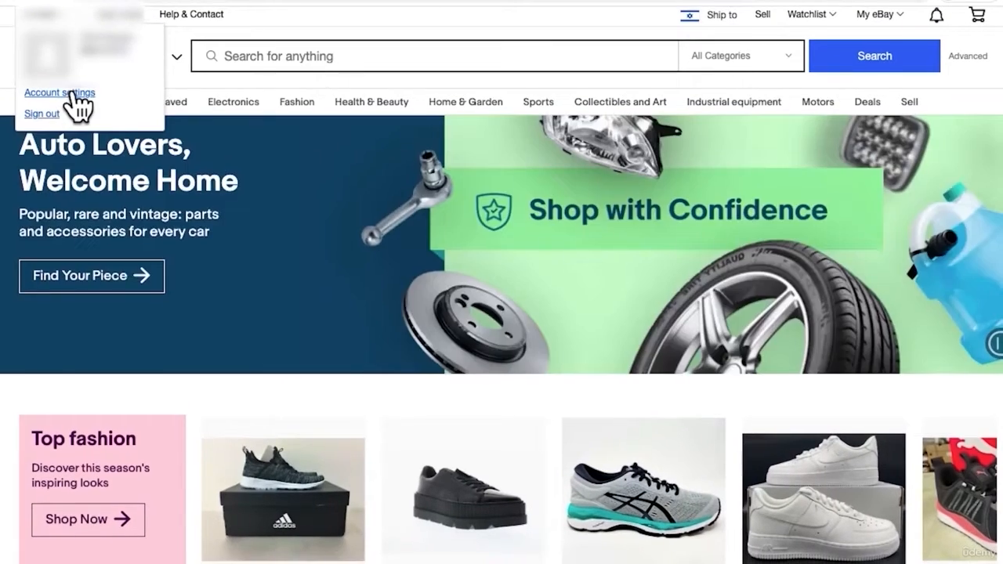
{"action": "left_click", "coordinate": [81, 95]}
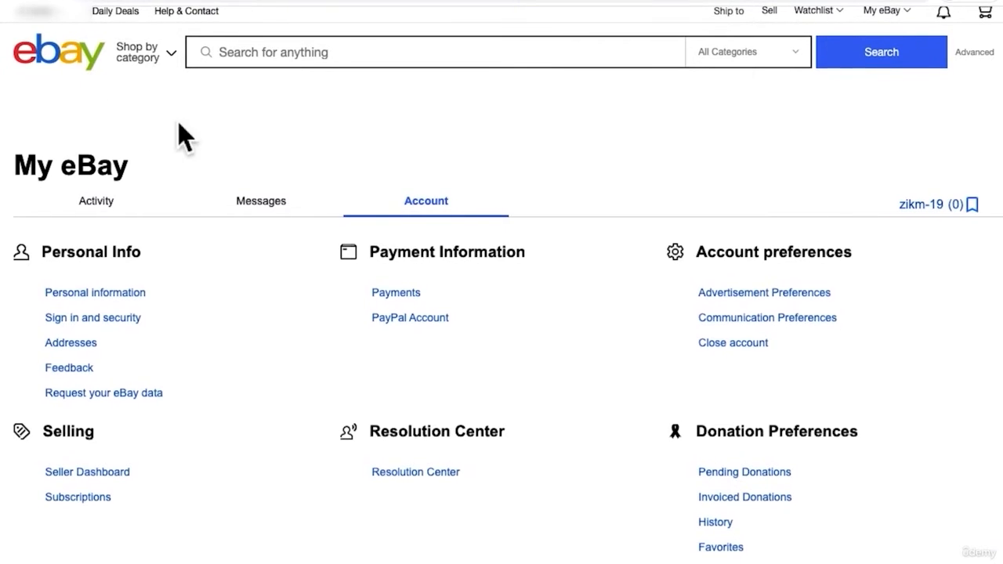
{"action": "scroll", "coordinate": [179, 133], "scroll_direction": "down", "scroll_amount": 5}
{"action": "scroll", "coordinate": [181, 134], "scroll_direction": "up", "scroll_amount": 4}
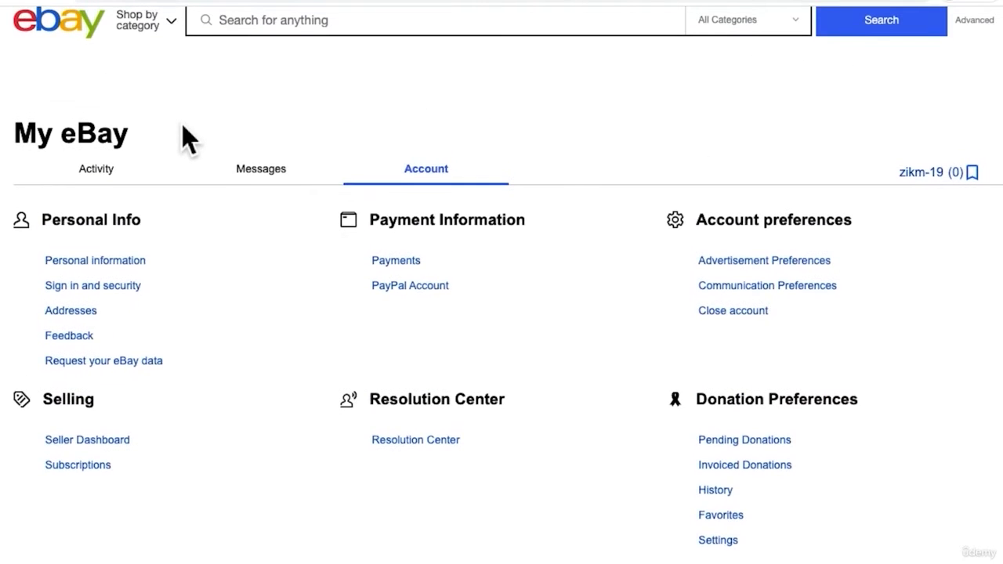
Step: Search 'ebay seller limits' in a new tab and read through the Selling limits help article
{"action": "key", "text": "super+t"}
{"action": "type", "text": "e"}
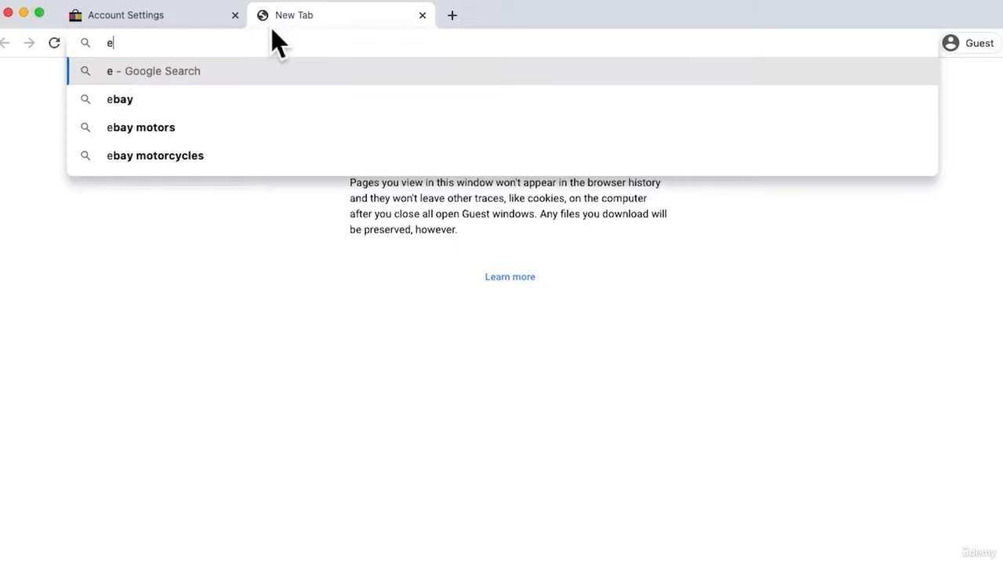
{"action": "type", "text": "bay seller limits"}
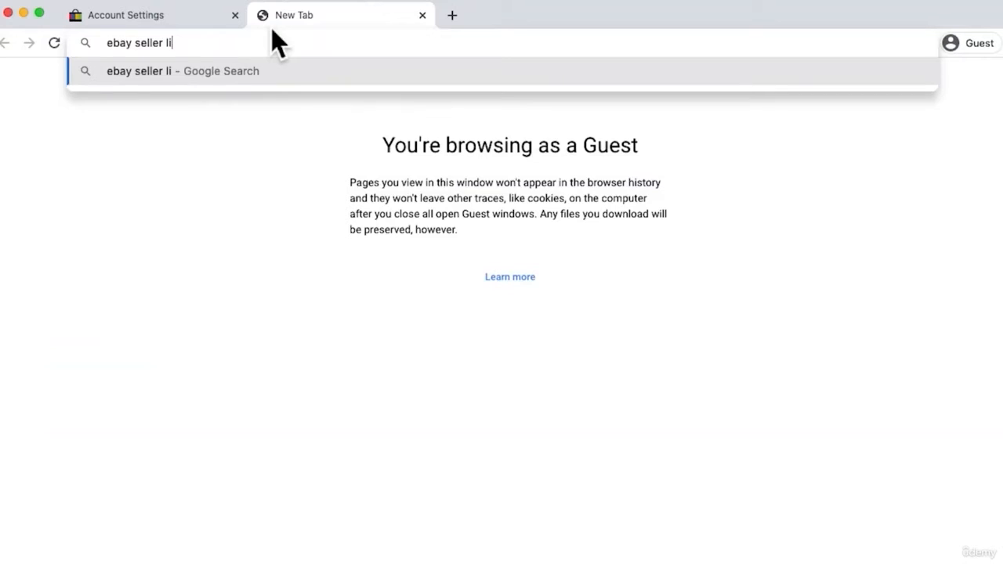
{"action": "key", "text": "Return"}
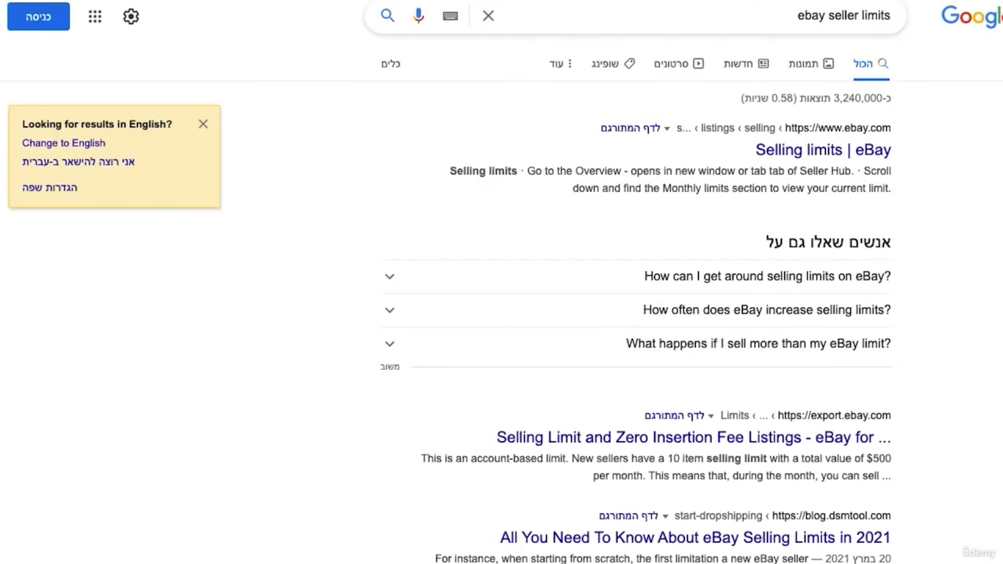
{"action": "scroll", "coordinate": [799, 226], "scroll_direction": "down", "scroll_amount": 1}
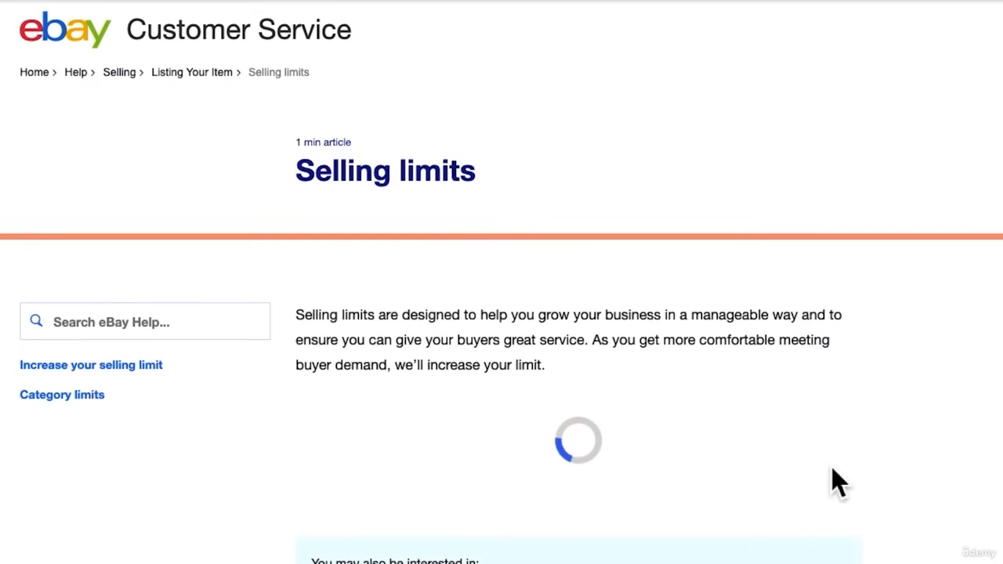
{"action": "scroll", "coordinate": [823, 473], "scroll_direction": "down", "scroll_amount": 2}
{"action": "scroll", "coordinate": [823, 472], "scroll_direction": "up", "scroll_amount": 1}
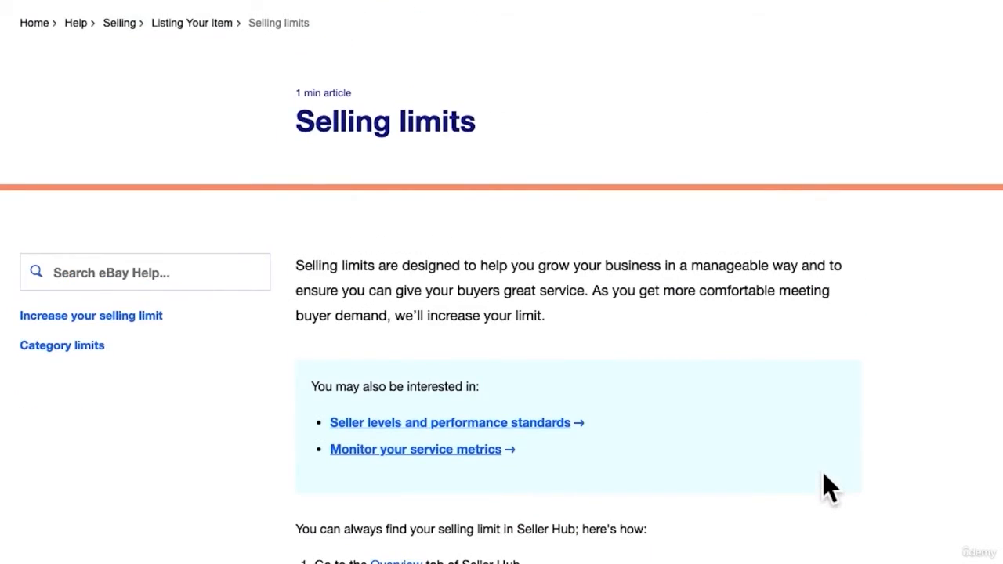
{"action": "scroll", "coordinate": [822, 473], "scroll_direction": "up", "scroll_amount": 1}
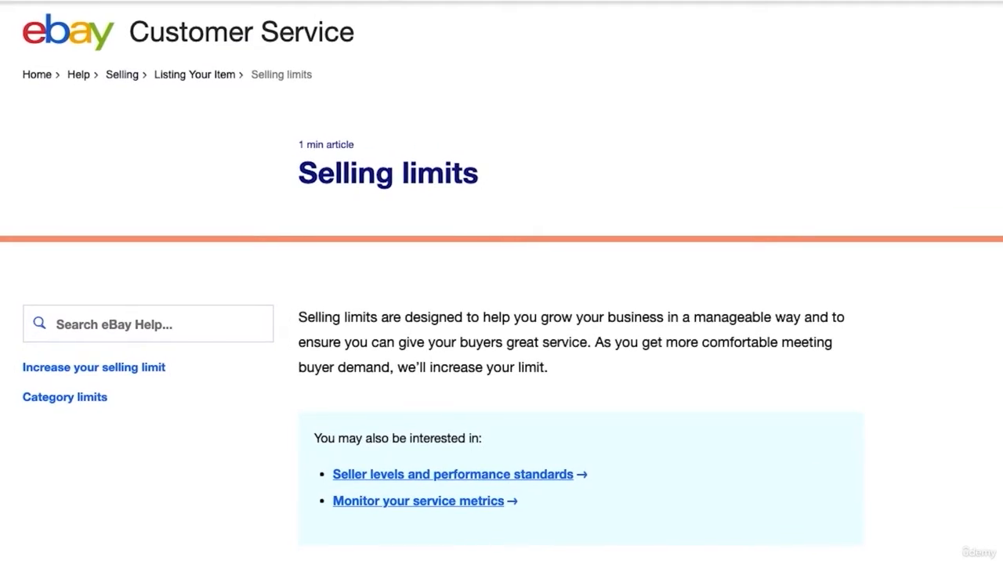
{"action": "scroll", "coordinate": [799, 479], "scroll_direction": "down", "scroll_amount": 3}
{"action": "scroll", "coordinate": [799, 475], "scroll_direction": "down", "scroll_amount": 8}
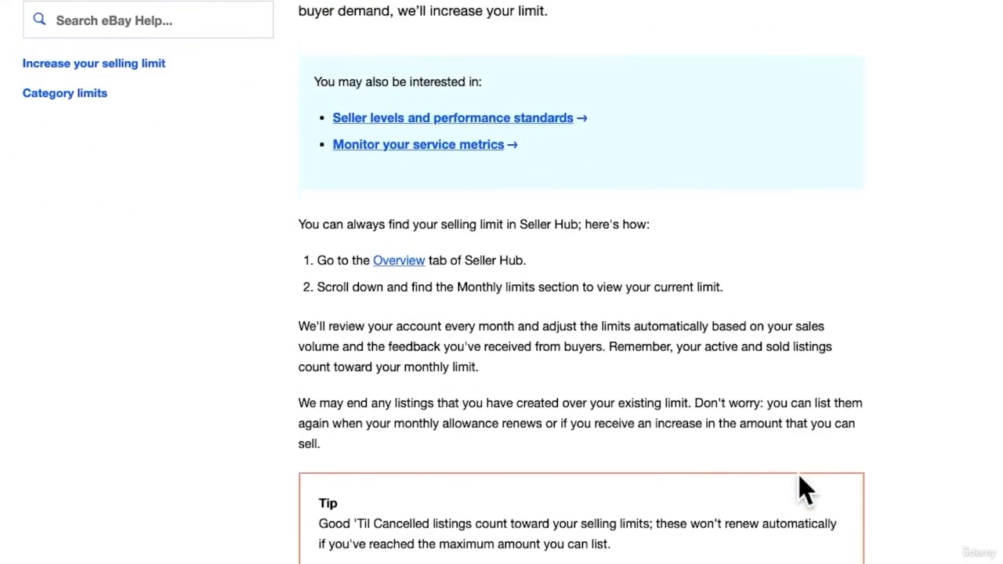
{"action": "scroll", "coordinate": [799, 475], "scroll_direction": "down", "scroll_amount": 2}
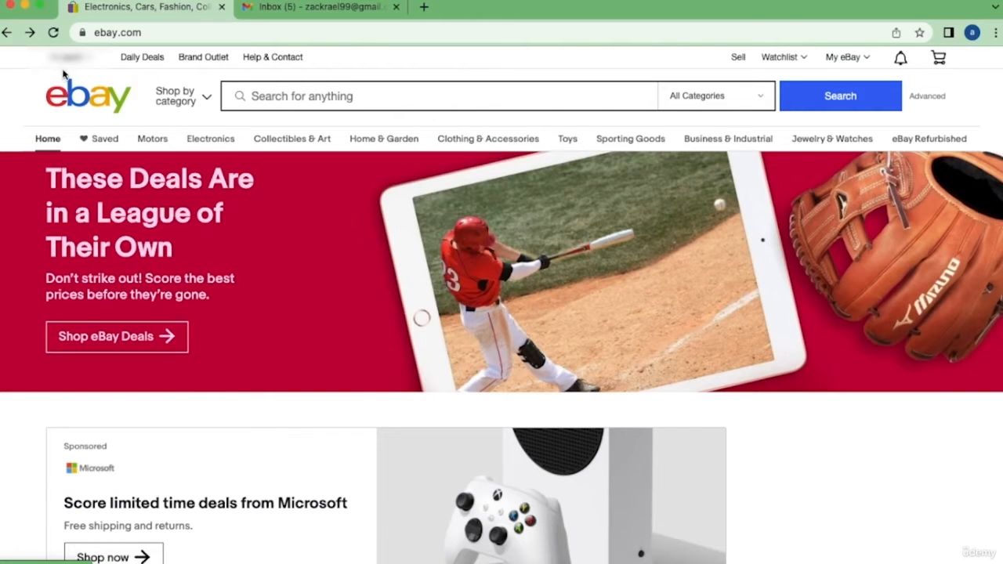
Step: Go to Account settings and open the Subscriptions page
{"action": "mouse_move", "coordinate": [80, 68]}
{"action": "left_click", "coordinate": [100, 132]}
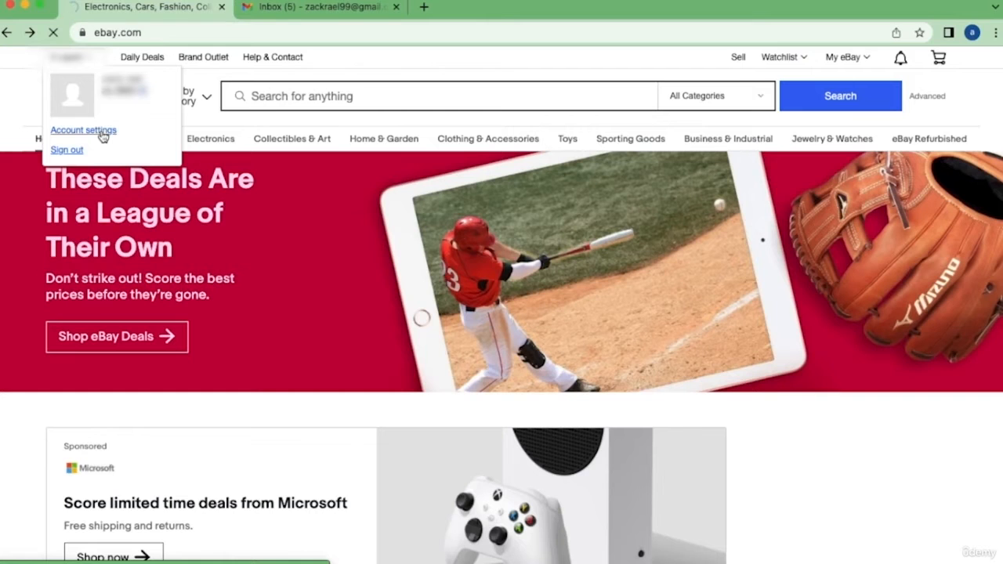
{"action": "scroll", "coordinate": [241, 317], "scroll_direction": "down", "scroll_amount": 3}
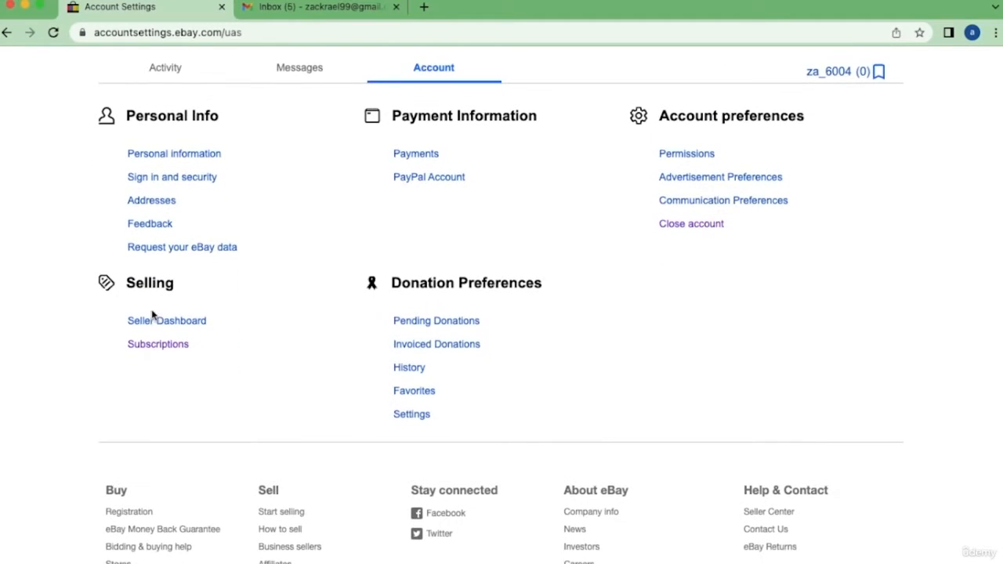
{"action": "left_click", "coordinate": [161, 353]}
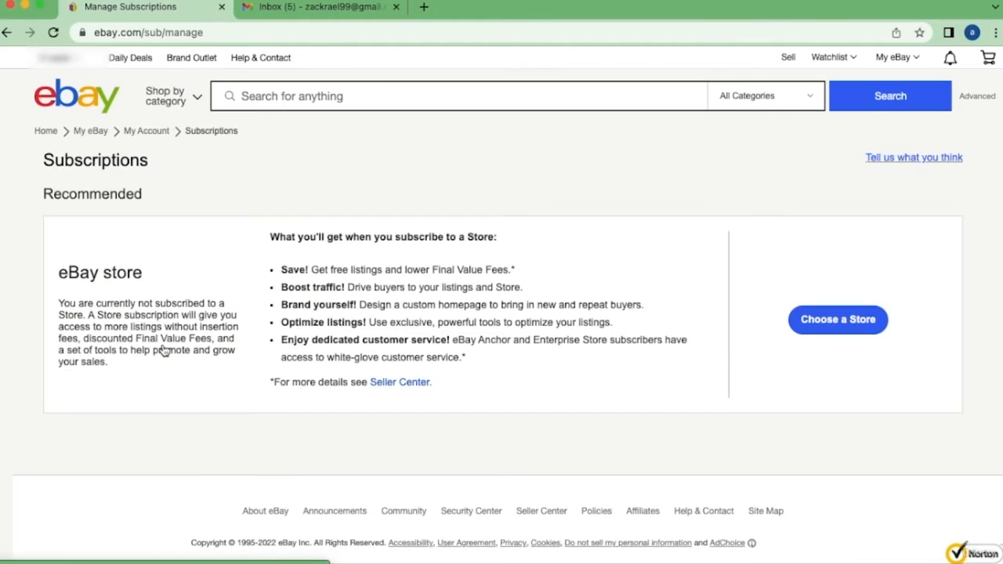
Step: Choose a Store subscription, then follow the missing-payment-method error's Add Payment Method link
{"action": "left_click", "coordinate": [845, 328]}
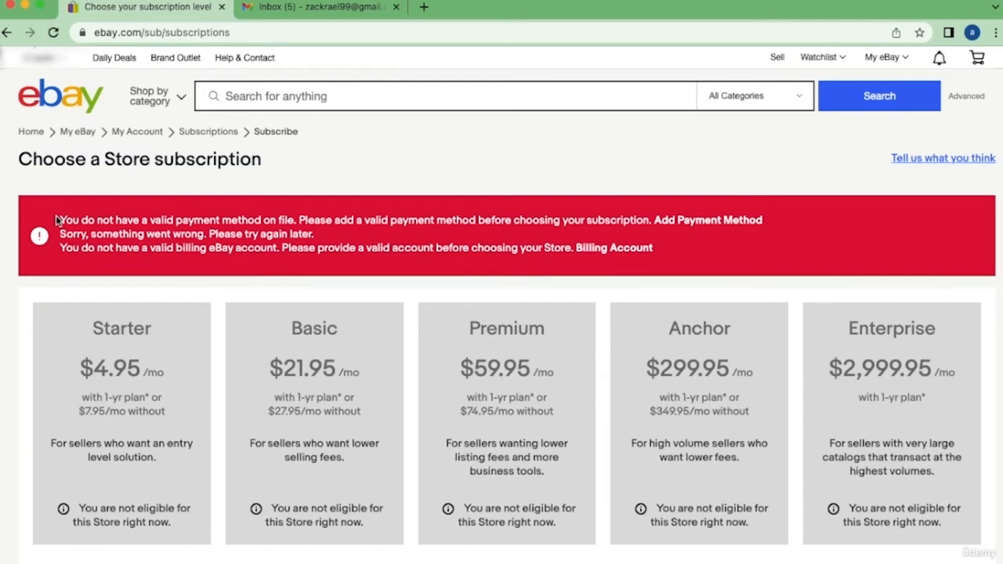
{"action": "left_click_drag", "start_coordinate": [55, 215], "coordinate": [701, 260]}
{"action": "left_click", "coordinate": [701, 261]}
{"action": "left_click", "coordinate": [709, 223]}
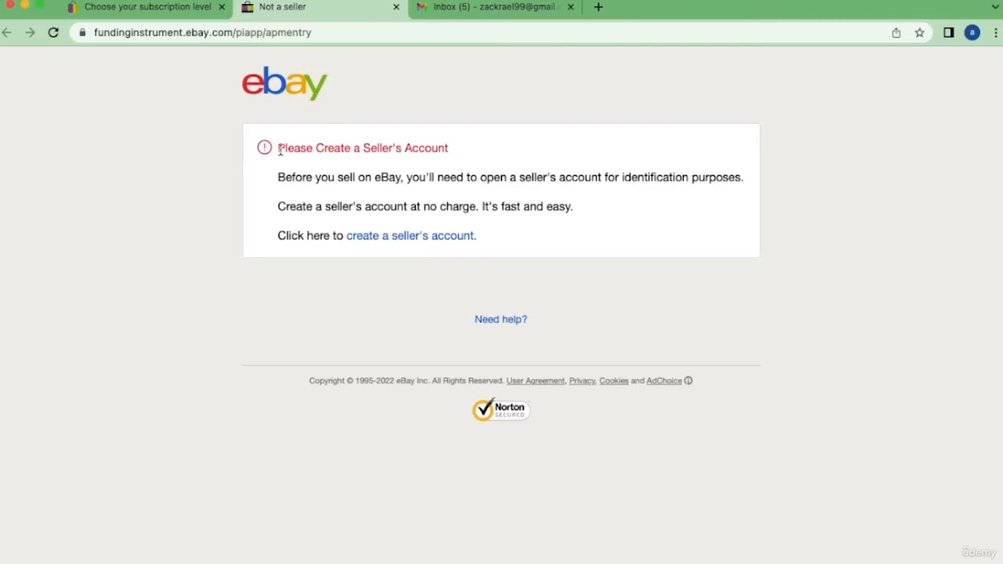
Step: Follow the 'create a seller's account' link and scroll the Set up your selling account page
{"action": "left_click_drag", "start_coordinate": [362, 149], "coordinate": [459, 157]}
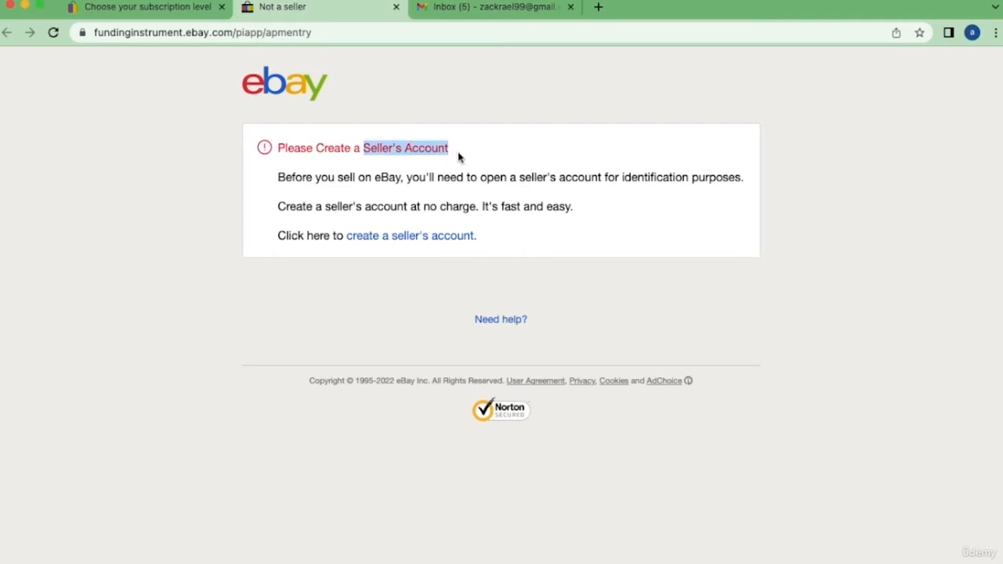
{"action": "left_click", "coordinate": [459, 157]}
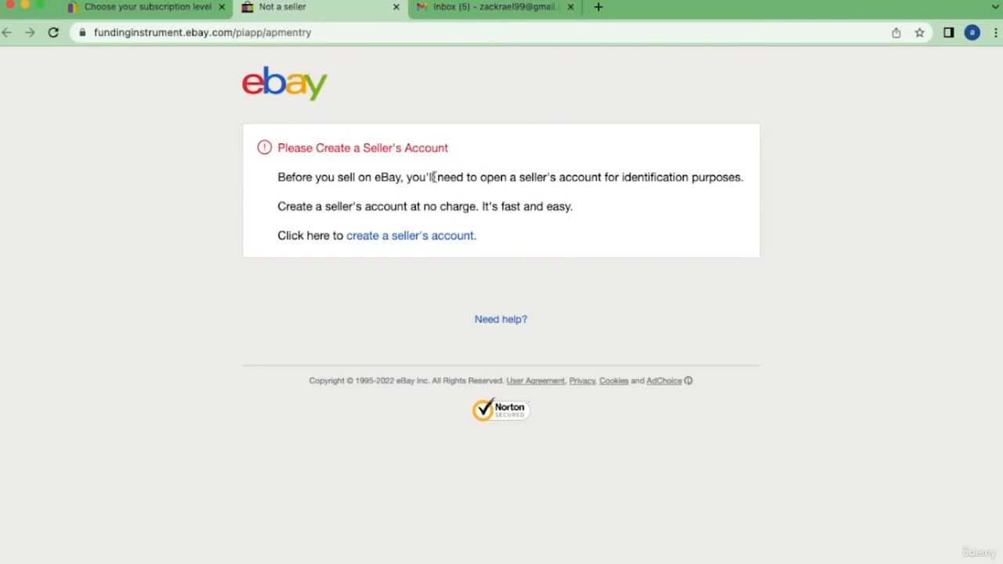
{"action": "left_click", "coordinate": [404, 238]}
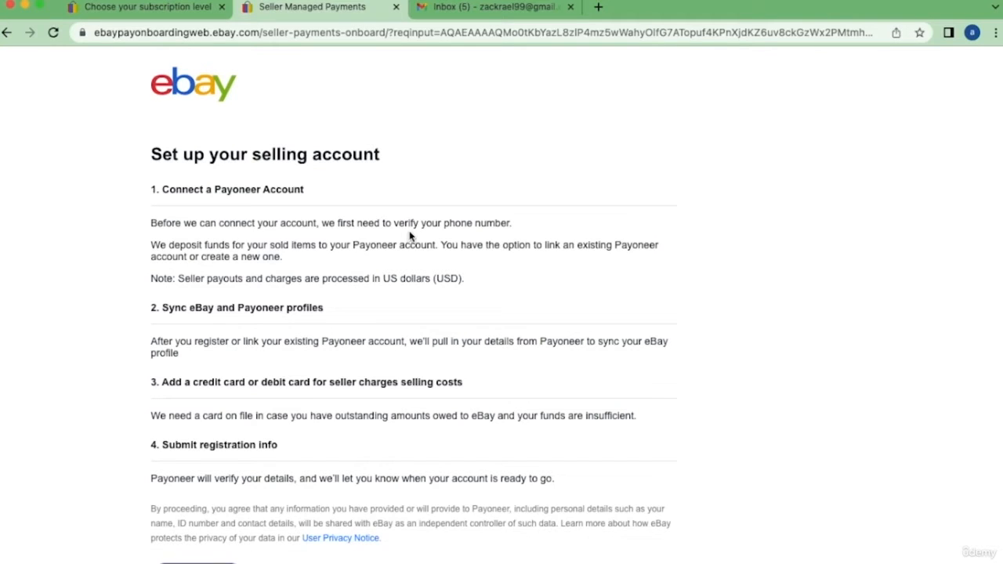
{"action": "scroll", "coordinate": [408, 236], "scroll_direction": "down", "scroll_amount": 1}
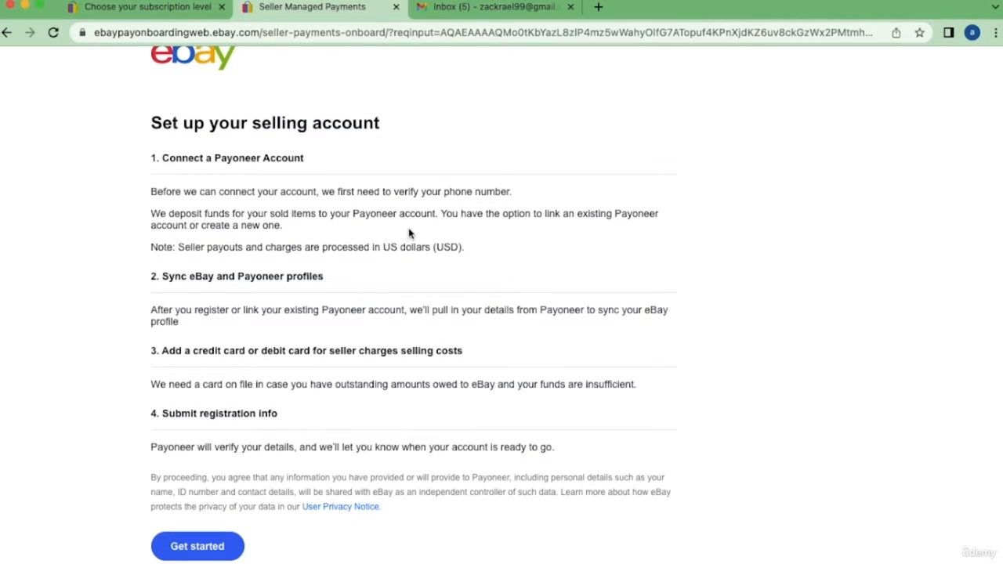
{"action": "scroll", "coordinate": [404, 221], "scroll_direction": "up", "scroll_amount": 1}
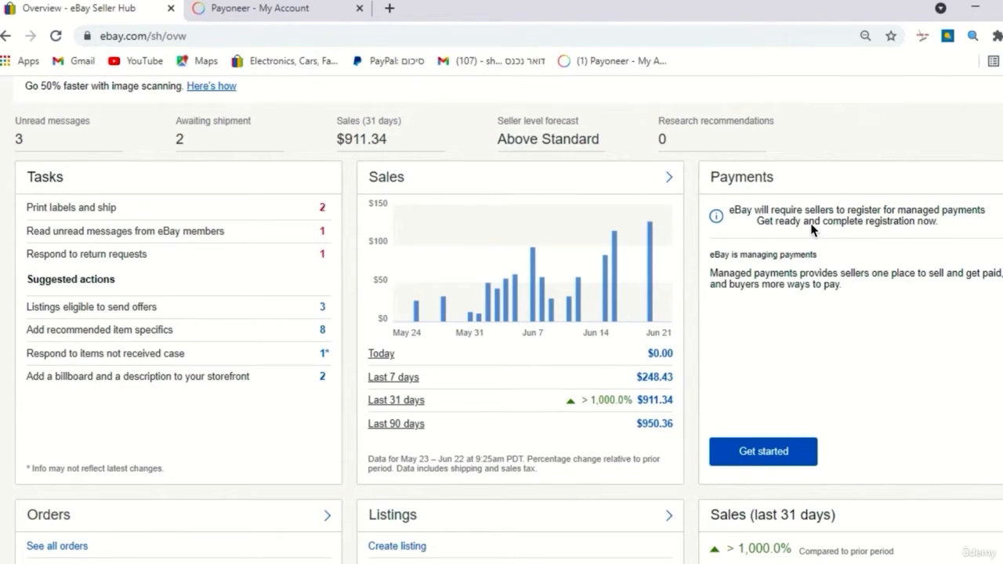
Step: Open the Payments card's Get started link to reach the 'eBay is managing payments' page
{"action": "right_click", "coordinate": [788, 458]}
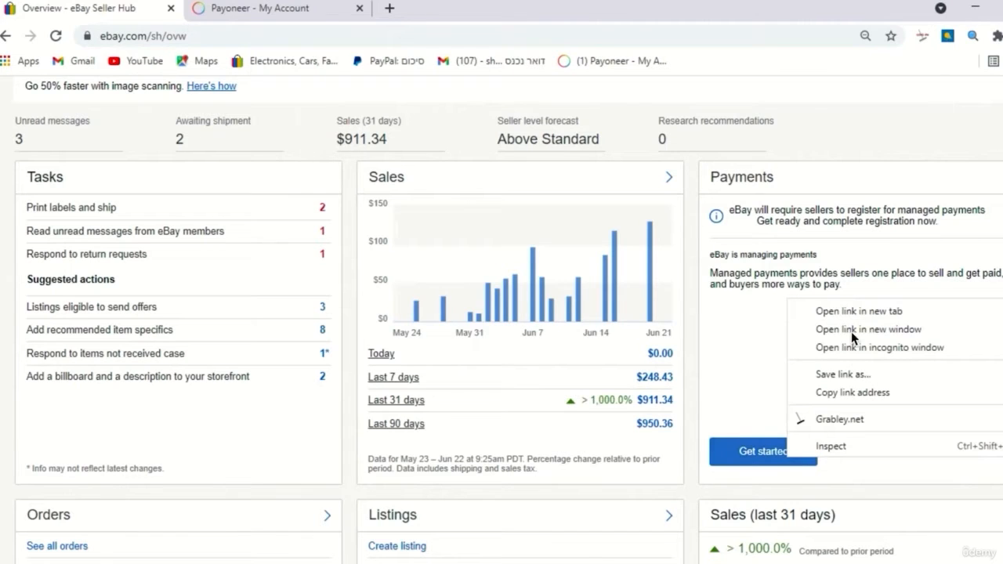
{"action": "key", "text": "Escape"}
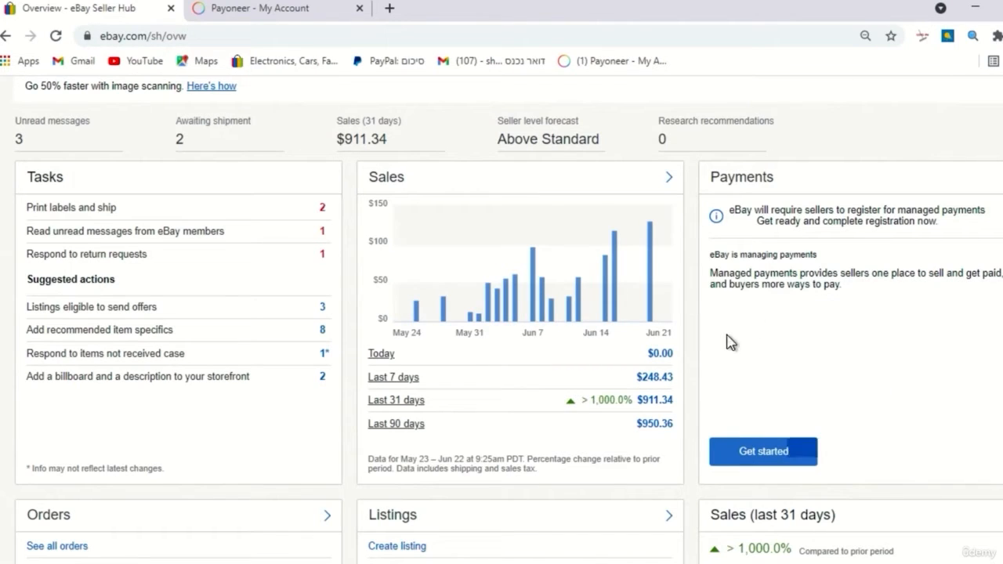
{"action": "left_click", "coordinate": [751, 461]}
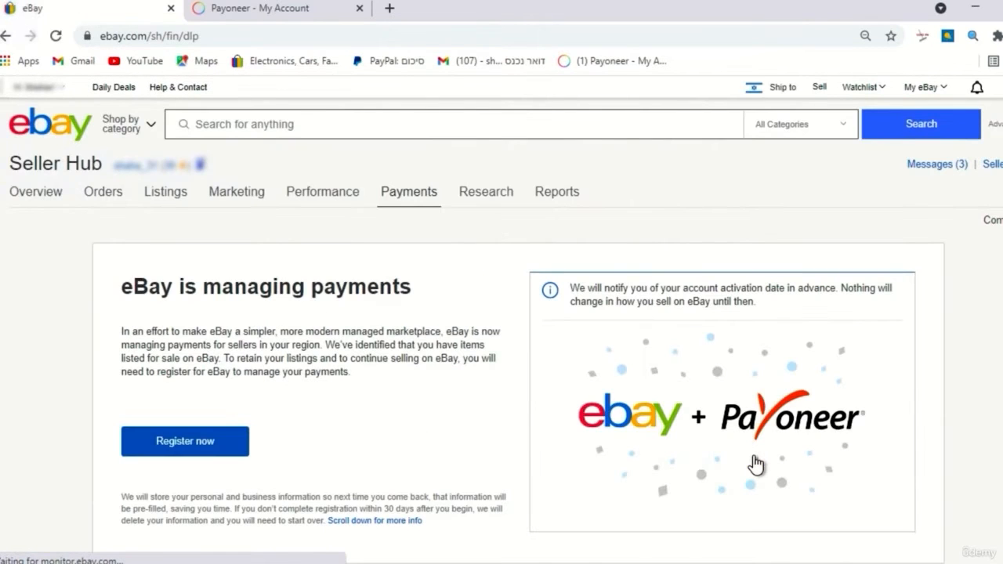
{"action": "scroll", "coordinate": [755, 464], "scroll_direction": "down", "scroll_amount": 1}
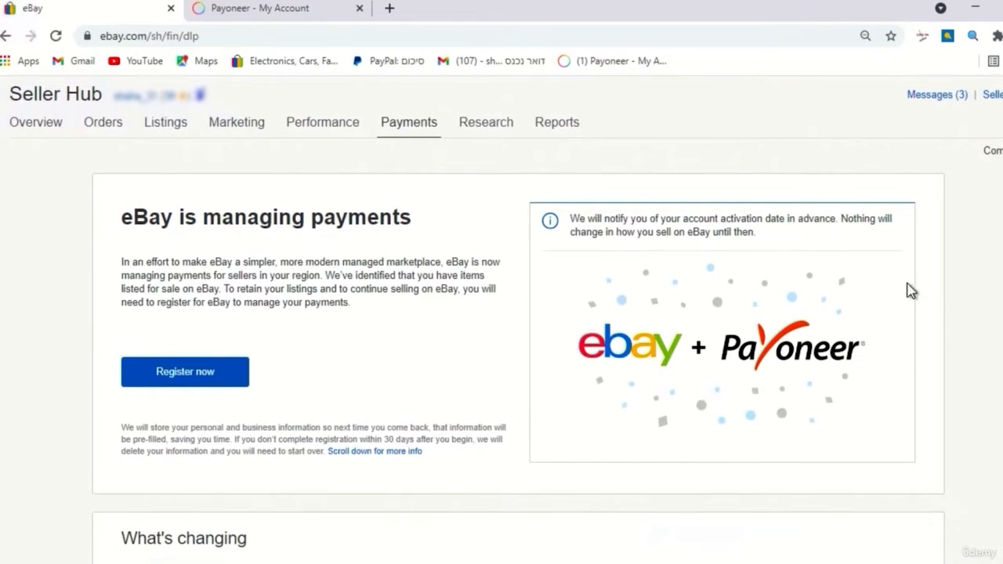
{"action": "scroll", "coordinate": [888, 384], "scroll_direction": "down", "scroll_amount": 1}
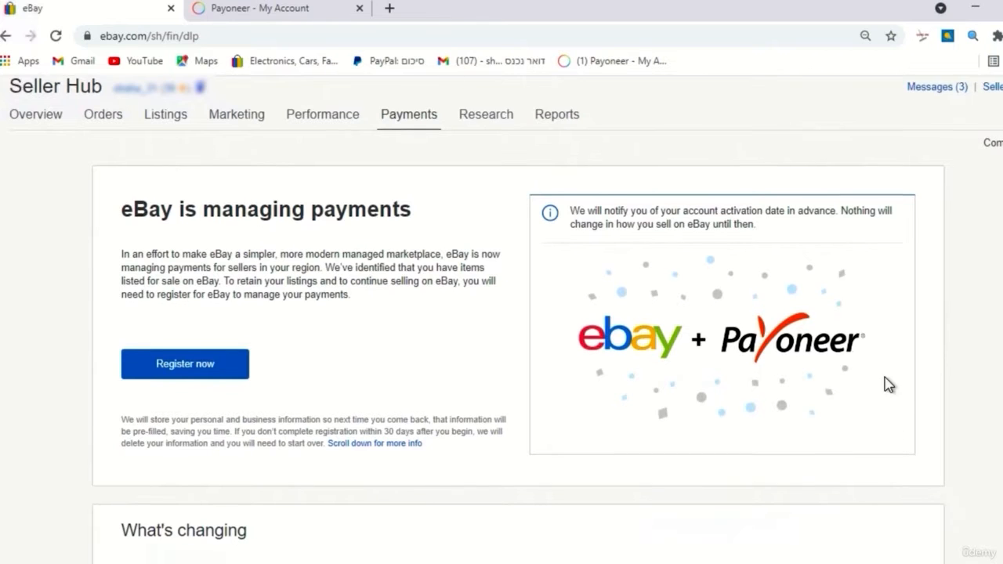
{"action": "scroll", "coordinate": [888, 384], "scroll_direction": "up", "scroll_amount": 1}
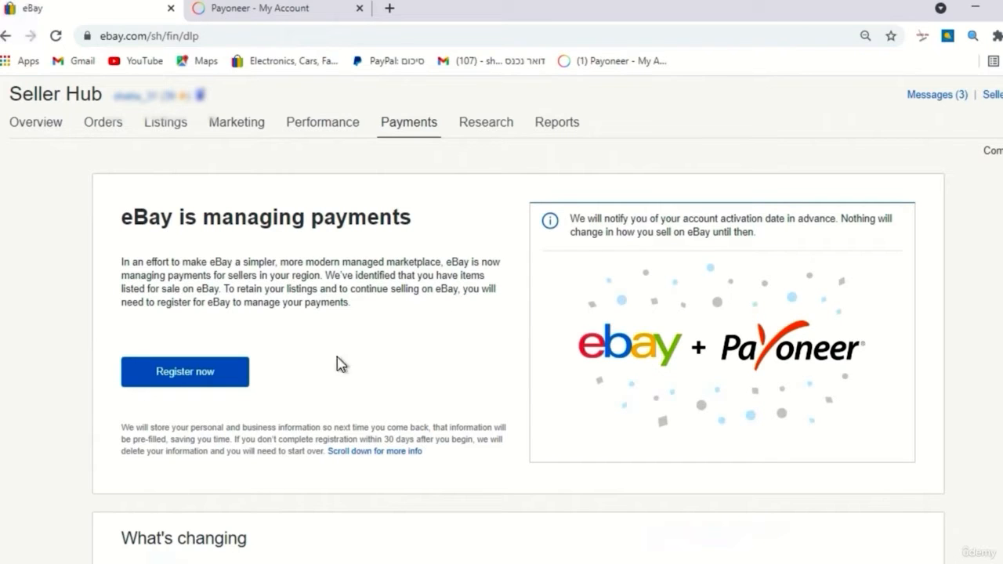
{"action": "scroll", "coordinate": [197, 403], "scroll_direction": "down", "scroll_amount": 2}
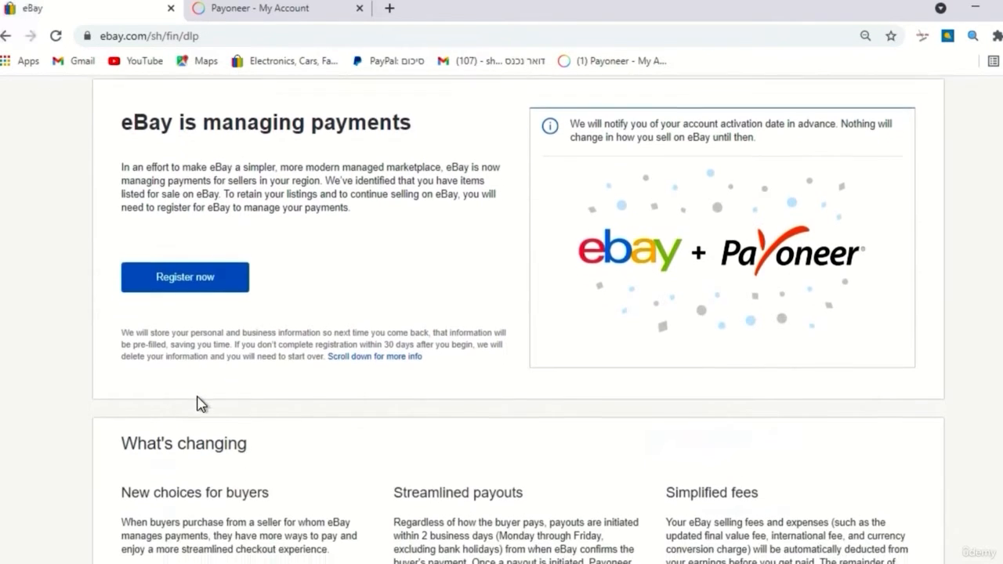
{"action": "scroll", "coordinate": [197, 403], "scroll_direction": "down", "scroll_amount": 3}
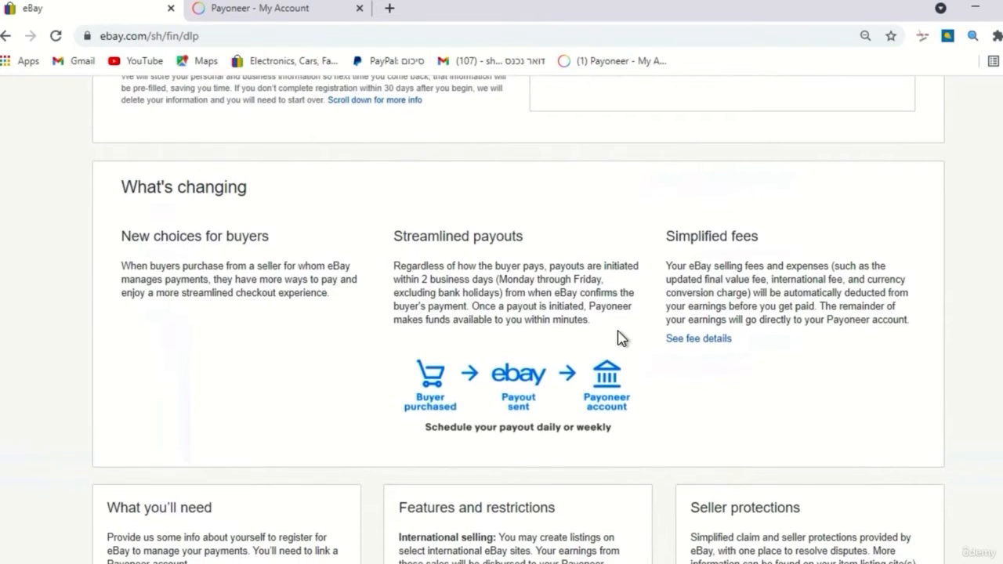
{"action": "scroll", "coordinate": [619, 337], "scroll_direction": "down", "scroll_amount": 1}
{"action": "scroll", "coordinate": [605, 319], "scroll_direction": "down", "scroll_amount": 1}
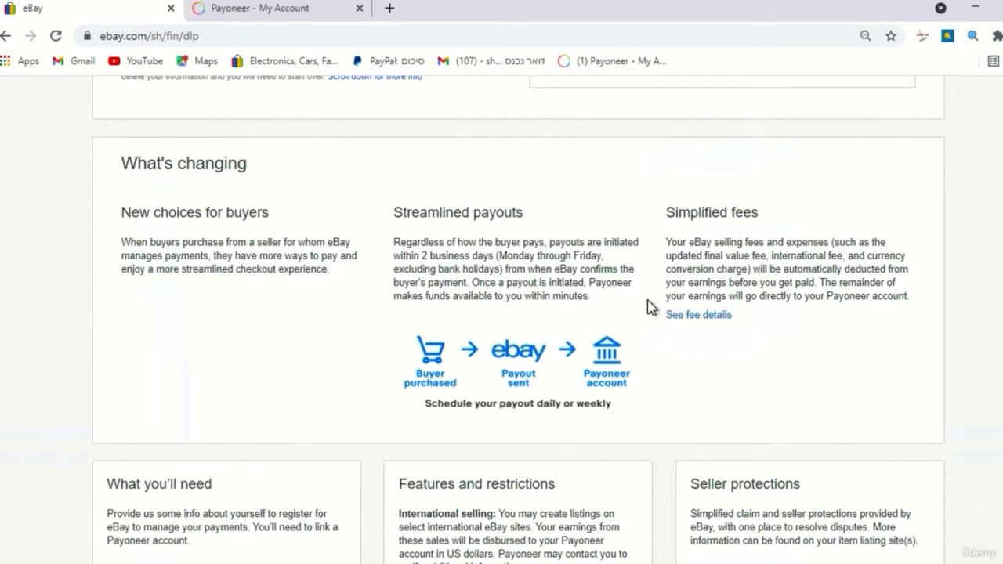
{"action": "scroll", "coordinate": [647, 307], "scroll_direction": "up", "scroll_amount": 1}
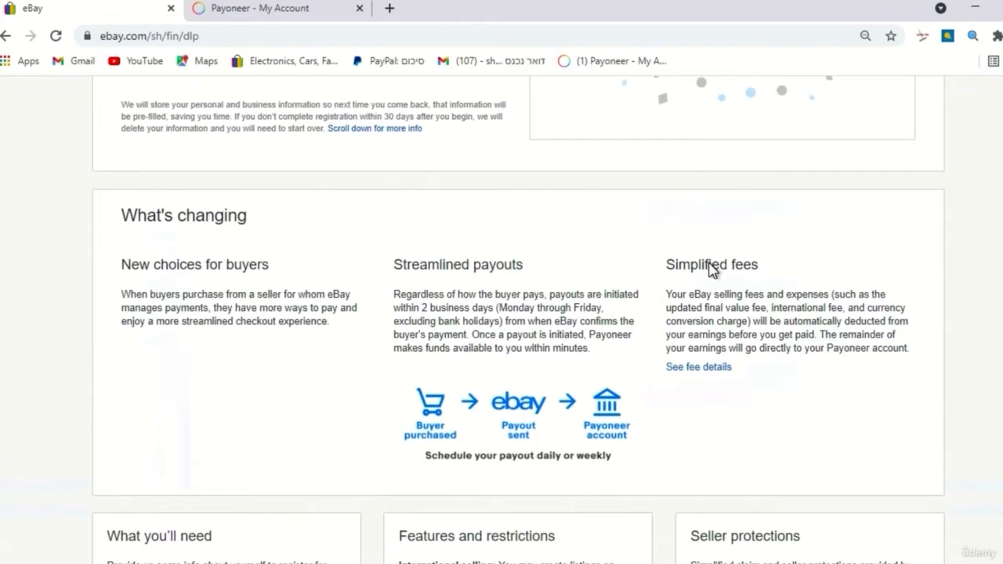
{"action": "double_click", "coordinate": [715, 266]}
{"action": "left_click", "coordinate": [715, 265]}
{"action": "triple_click", "coordinate": [753, 301]}
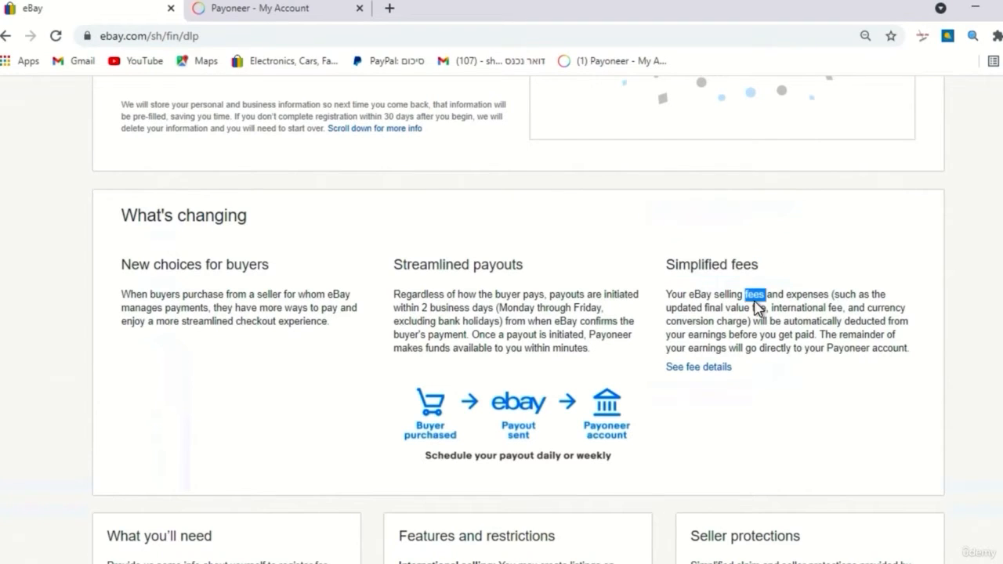
{"action": "left_click", "coordinate": [763, 311]}
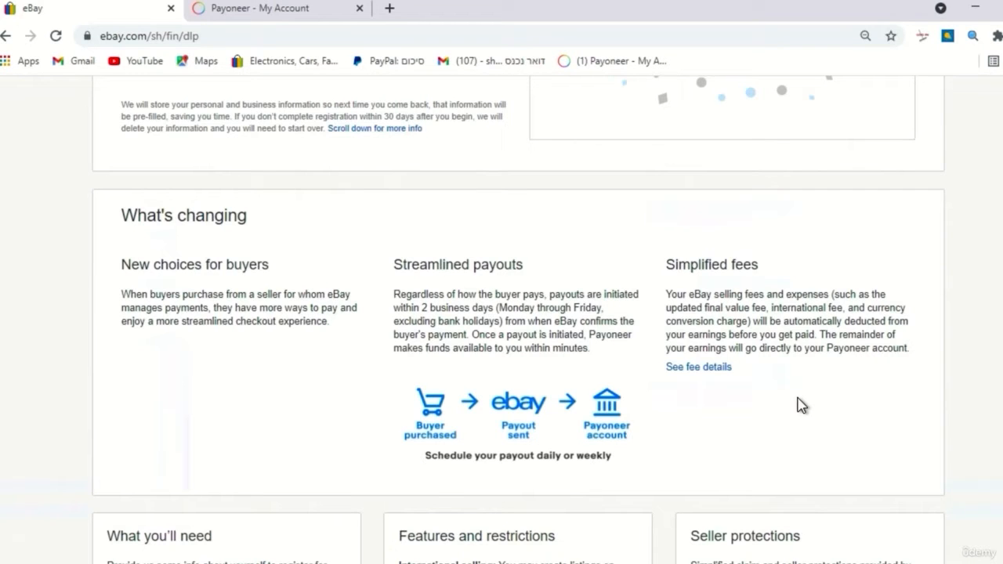
{"action": "scroll", "coordinate": [801, 405], "scroll_direction": "down", "scroll_amount": 4}
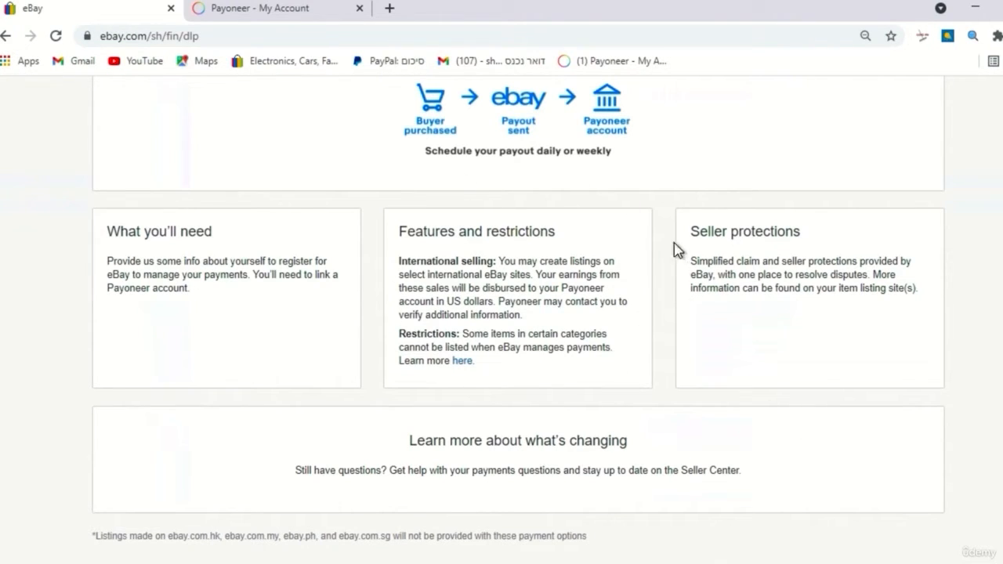
{"action": "scroll", "coordinate": [950, 374], "scroll_direction": "up", "scroll_amount": 1}
{"action": "scroll", "coordinate": [953, 375], "scroll_direction": "up", "scroll_amount": 2}
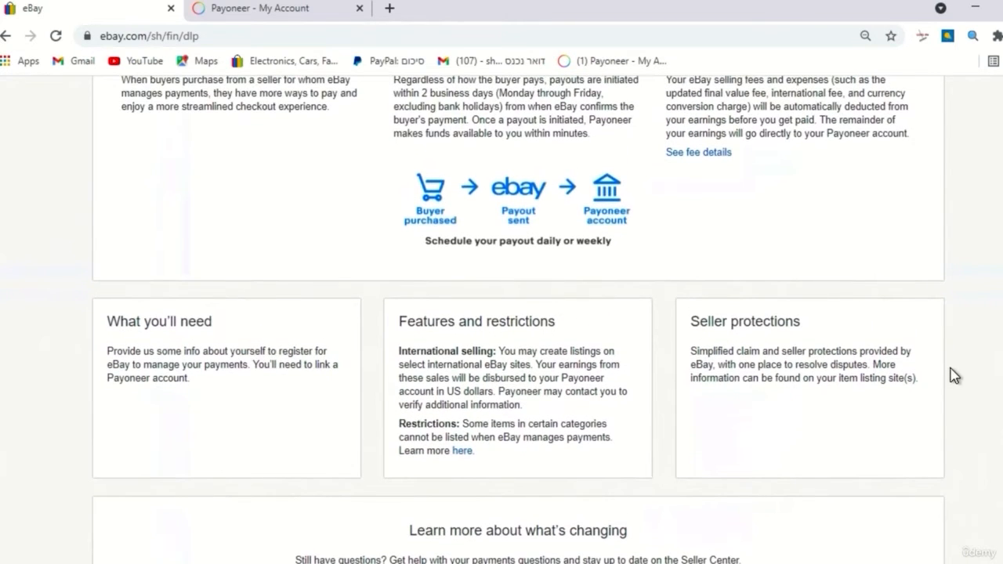
{"action": "scroll", "coordinate": [953, 375], "scroll_direction": "up", "scroll_amount": 8}
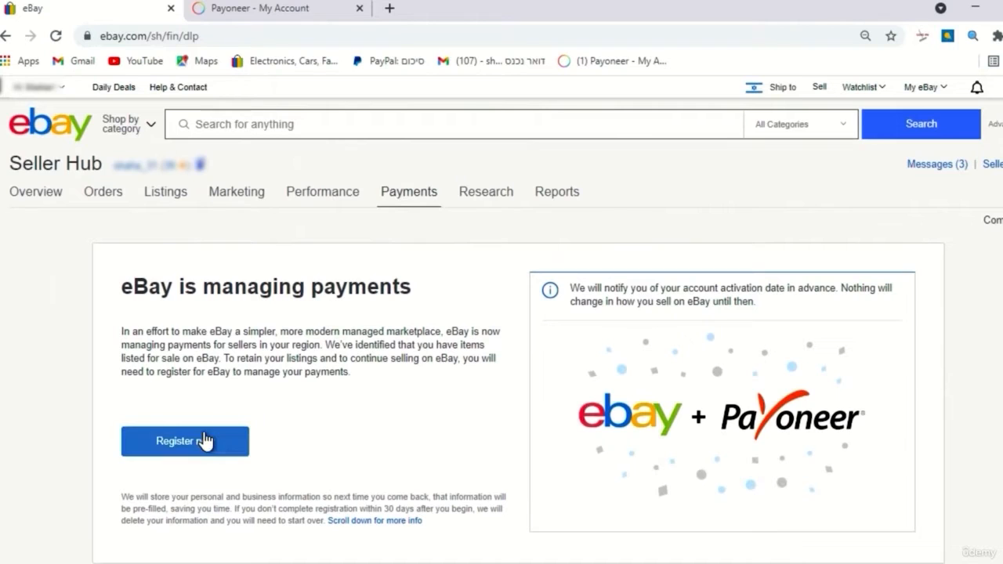
Step: Choose Register now, then Get started on the four-step registration overview
{"action": "left_click", "coordinate": [203, 441]}
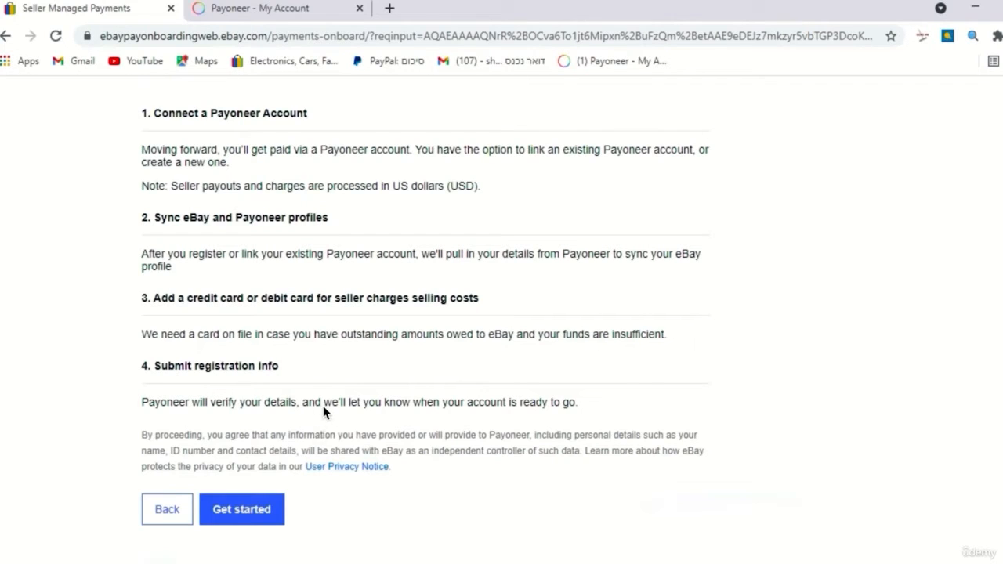
{"action": "left_click", "coordinate": [265, 511]}
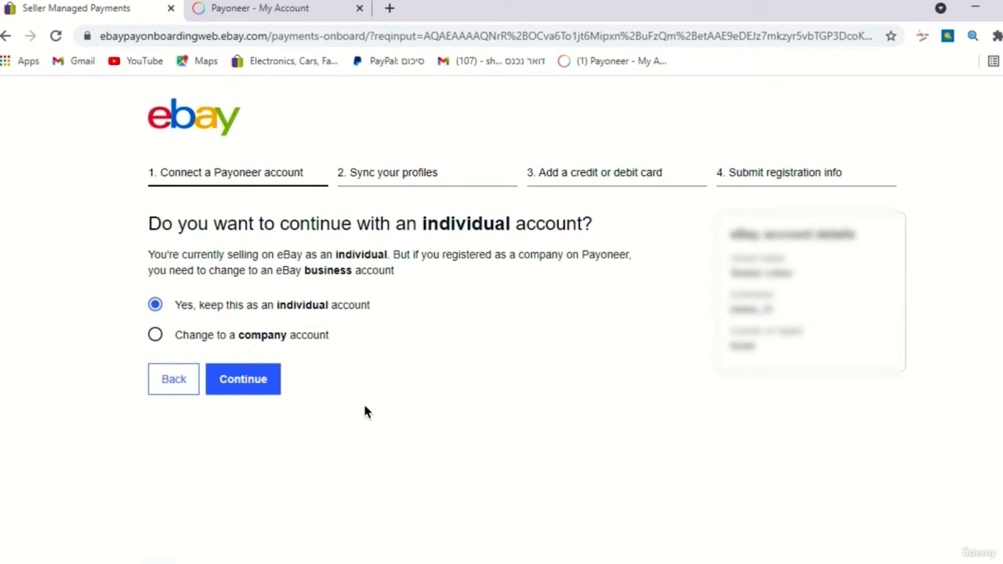
Step: Continue as an individual account, choose Yes to link an existing Payoneer account, and sign in
{"action": "left_click", "coordinate": [244, 384]}
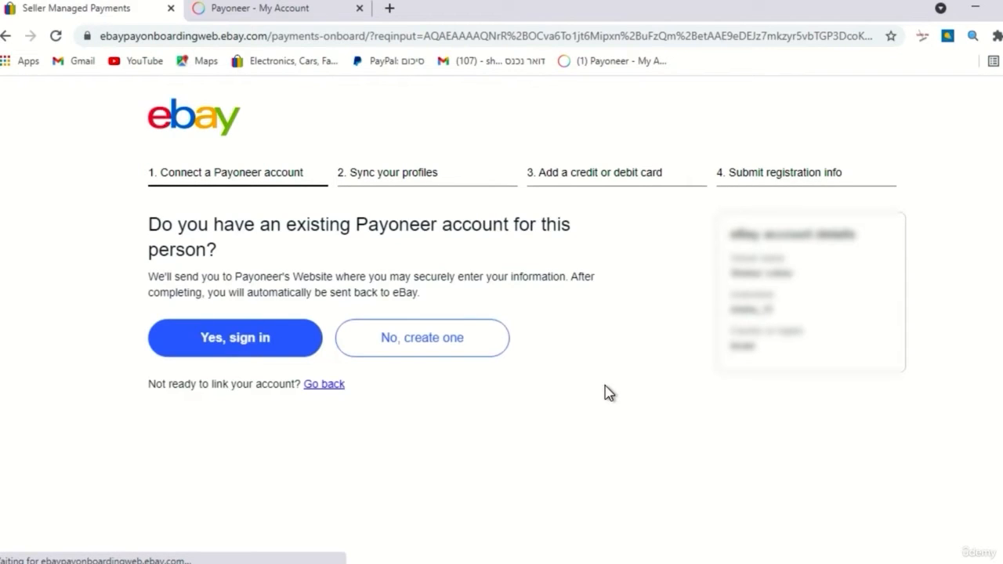
{"action": "left_click", "coordinate": [275, 343]}
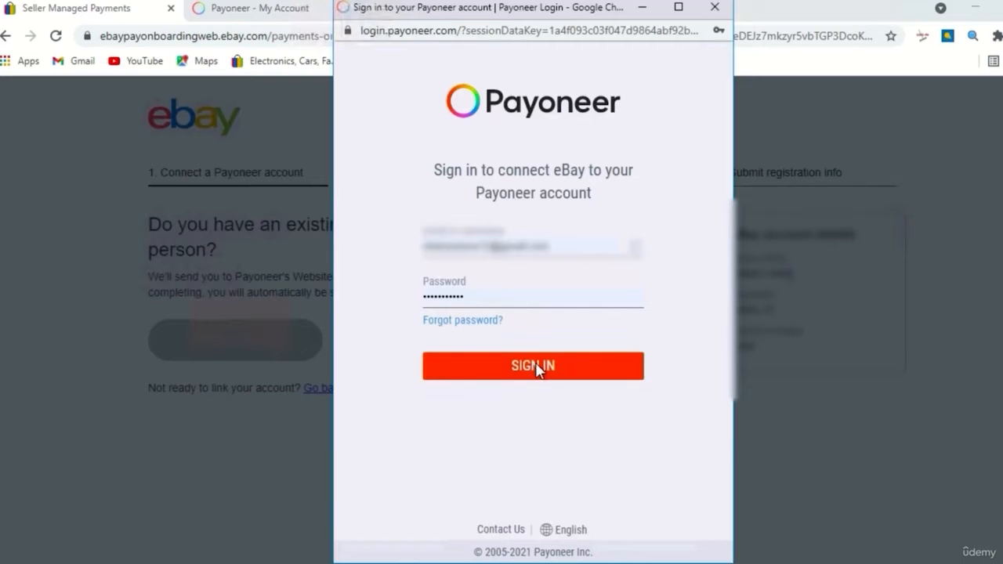
{"action": "left_click", "coordinate": [535, 368]}
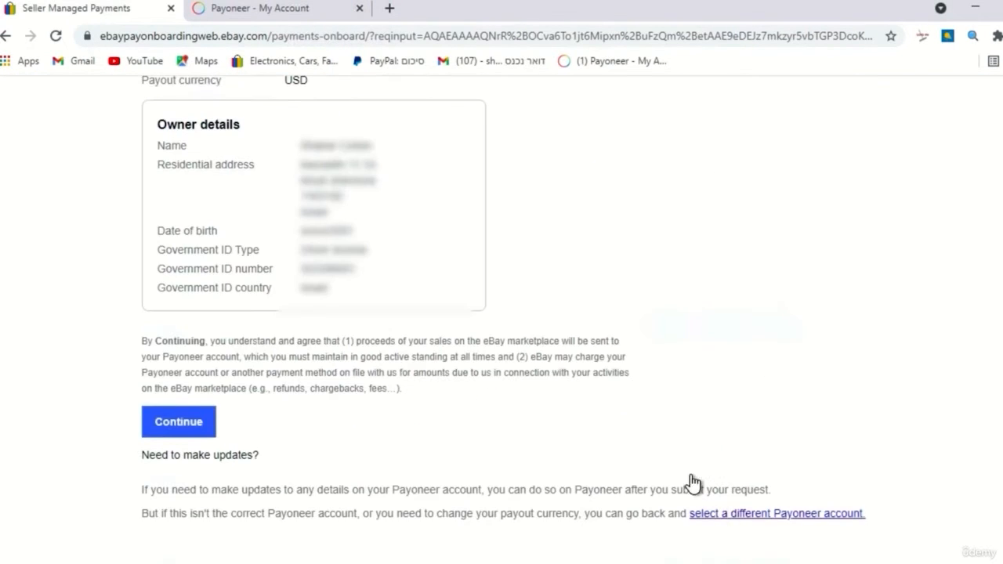
Step: Confirm the synced Payoneer owner details and USD payout currency
{"action": "left_click", "coordinate": [197, 422]}
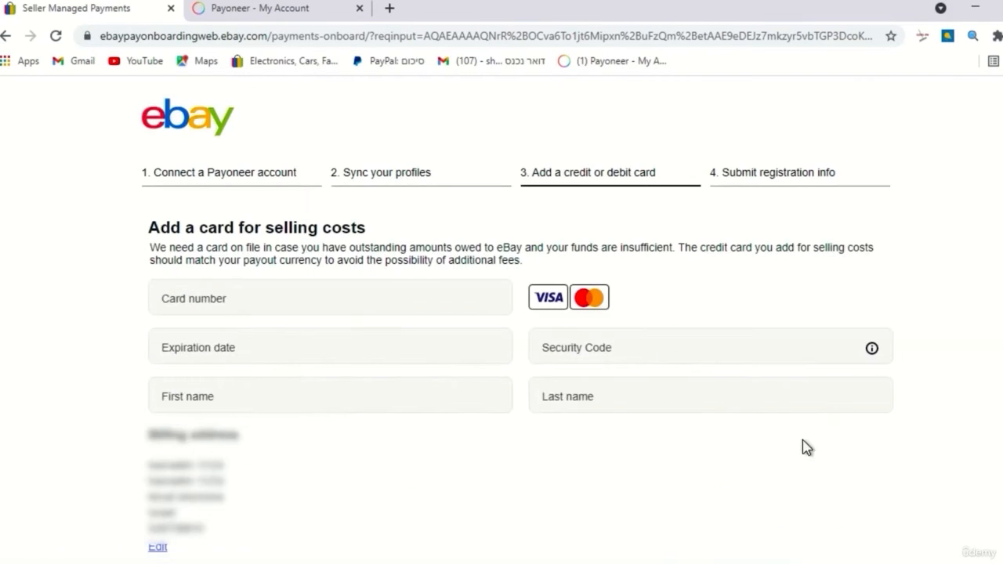
{"action": "scroll", "coordinate": [802, 439], "scroll_direction": "down", "scroll_amount": 2}
{"action": "scroll", "coordinate": [803, 440], "scroll_direction": "up", "scroll_amount": 1}
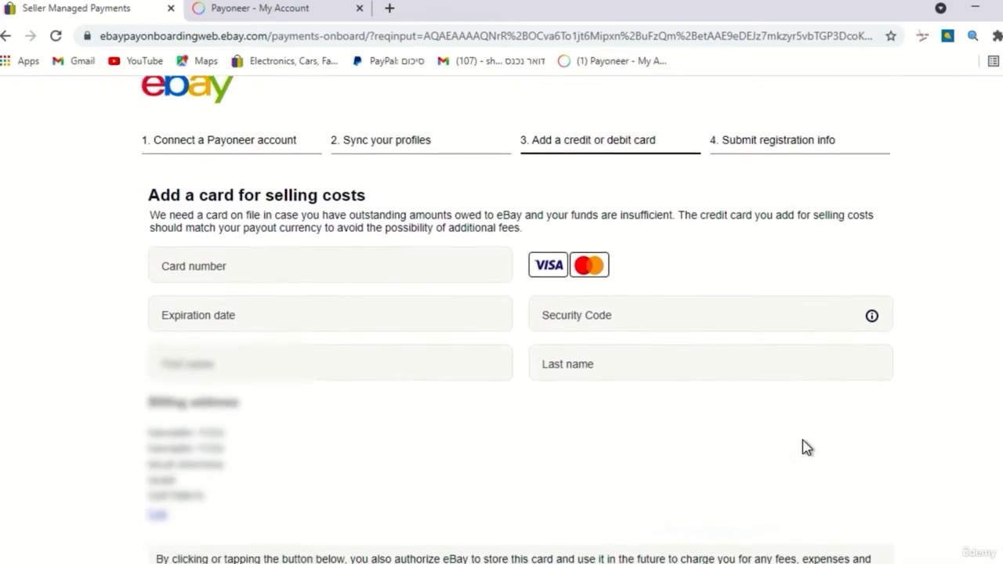
{"action": "scroll", "coordinate": [807, 447], "scroll_direction": "up", "scroll_amount": 1}
Step: Enter the card number, expiry, security code and cardholder name for selling costs, and continue
{"action": "key", "text": "alt+Tab"}
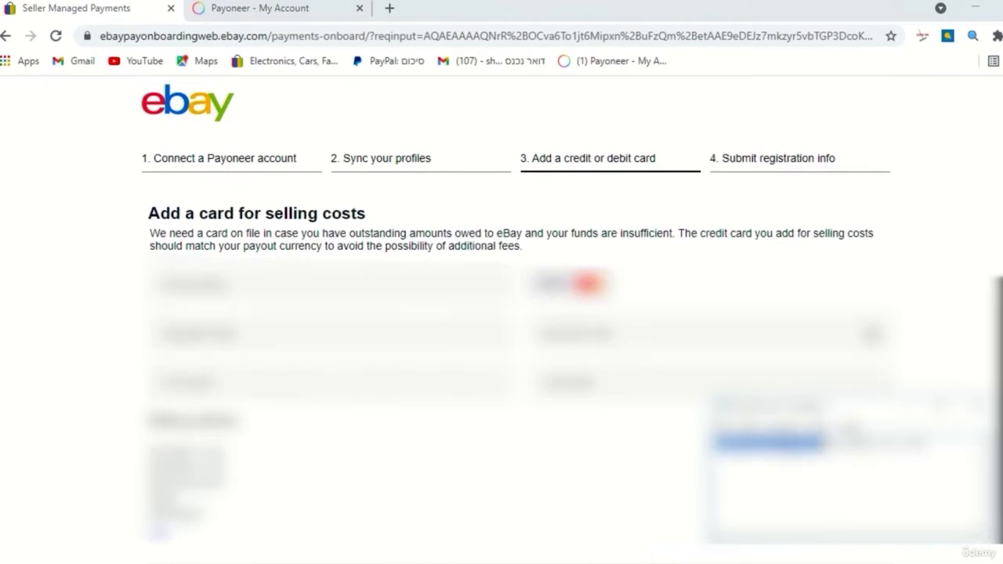
{"action": "left_click", "coordinate": [791, 453]}
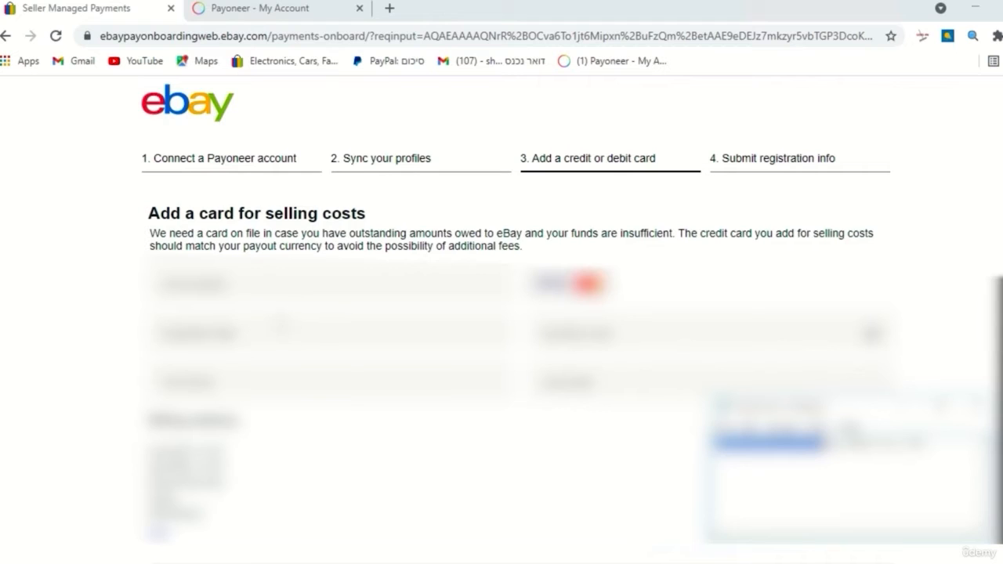
{"action": "left_click", "coordinate": [274, 300]}
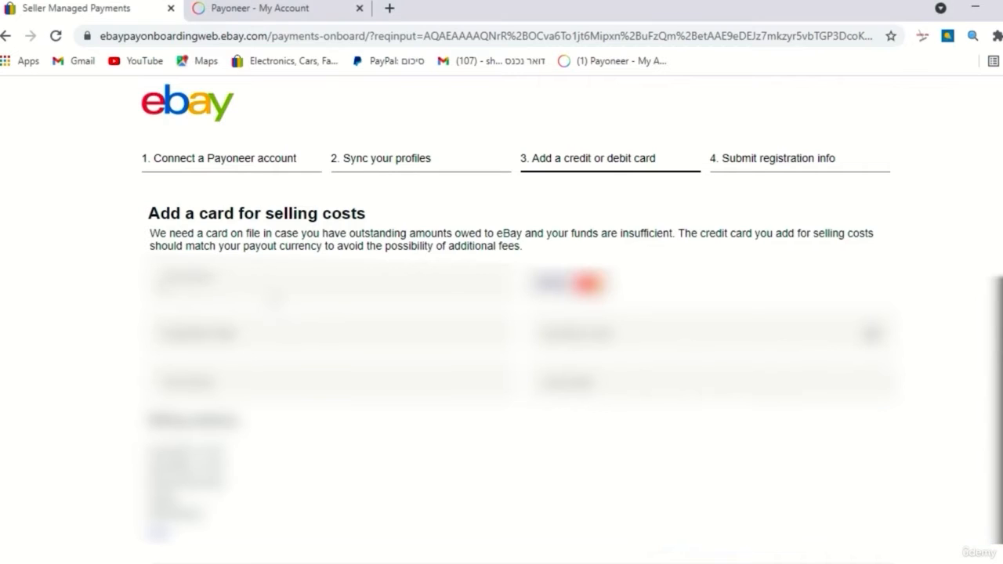
{"action": "scroll", "coordinate": [274, 296], "scroll_direction": "down", "scroll_amount": 1}
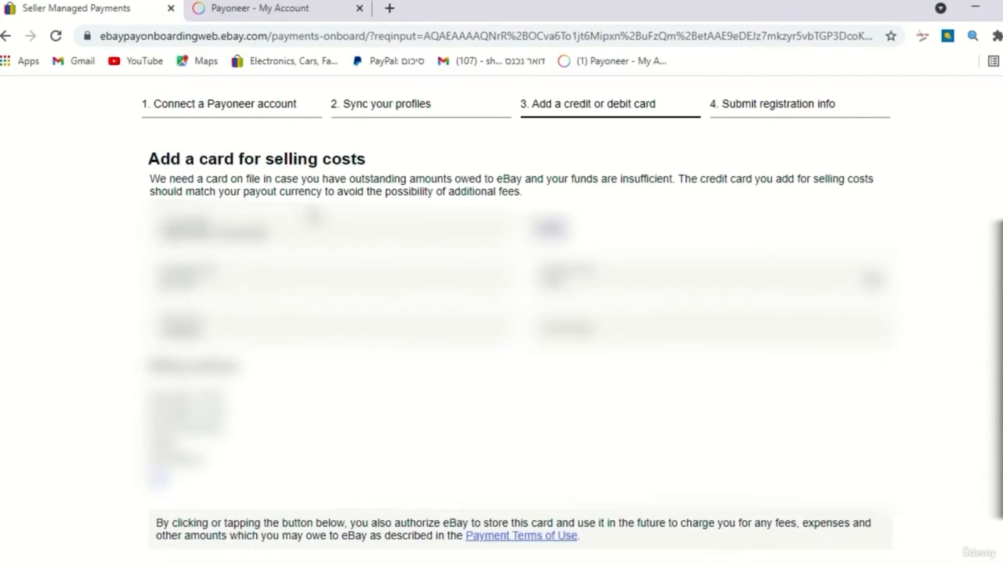
{"action": "type", "text": "******"}
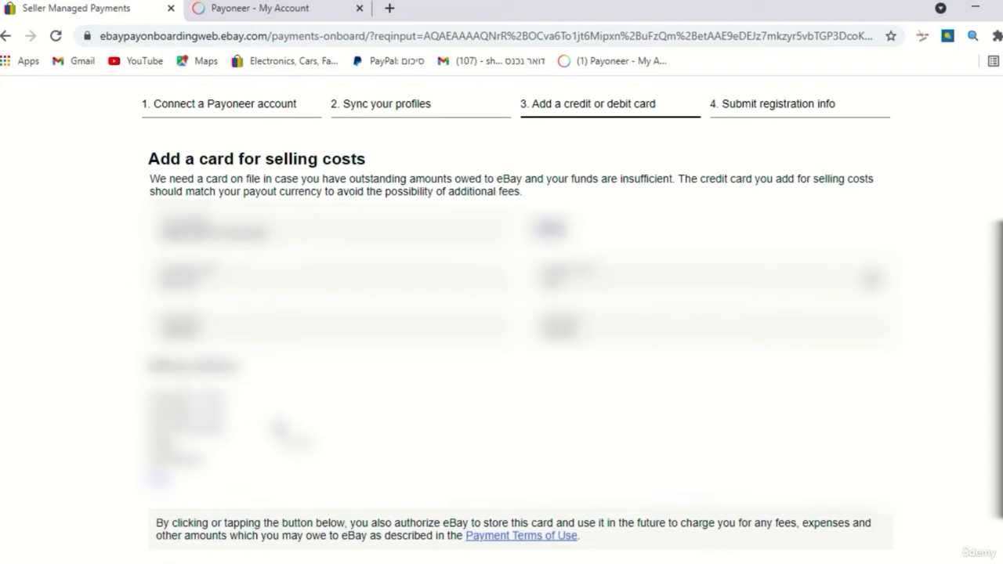
{"action": "scroll", "coordinate": [279, 431], "scroll_direction": "down", "scroll_amount": 3}
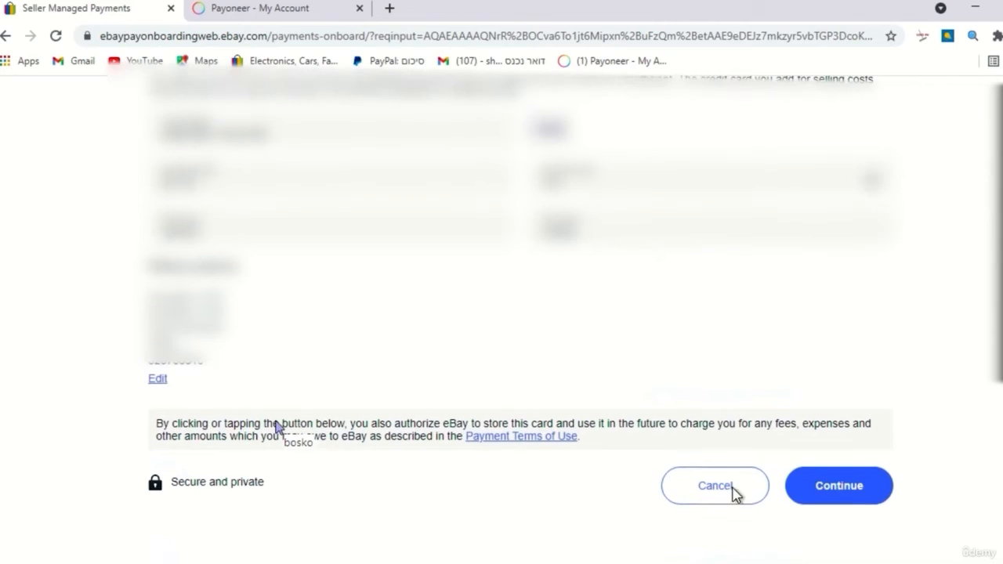
{"action": "left_click", "coordinate": [832, 487]}
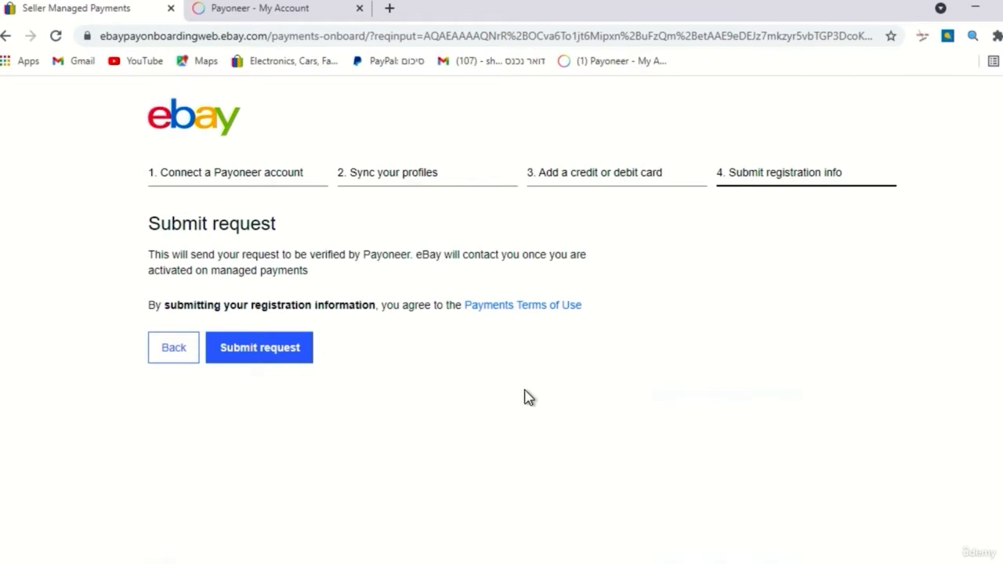
Step: Submit the registration request to Payoneer and scroll through the confirmation page
{"action": "left_click", "coordinate": [286, 349]}
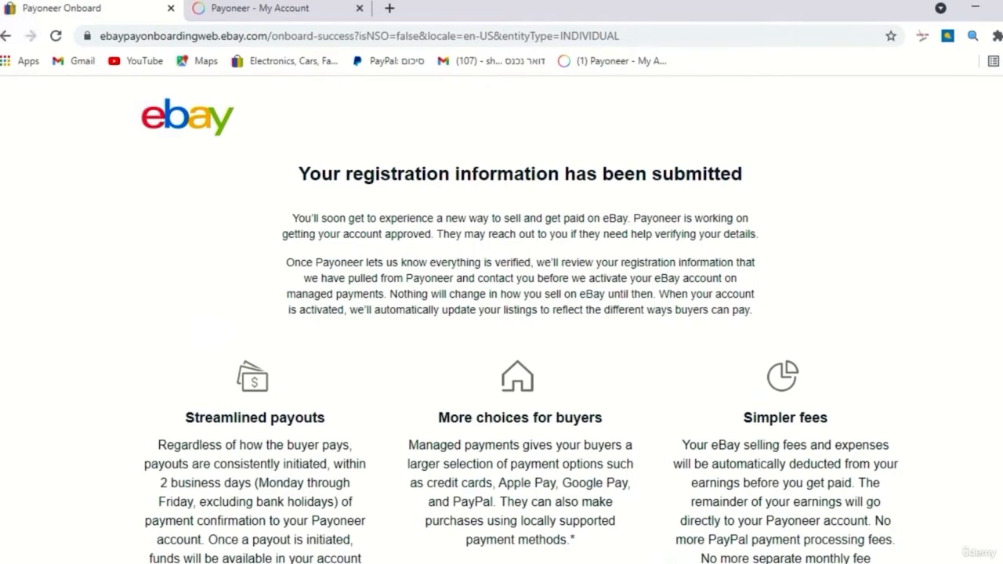
{"action": "scroll", "coordinate": [519, 324], "scroll_direction": "down", "scroll_amount": 1}
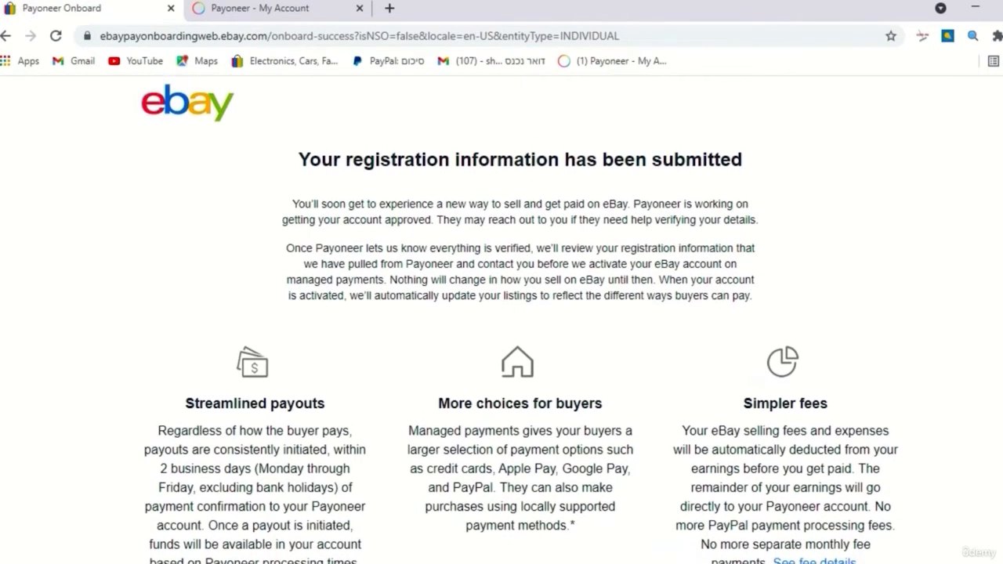
{"action": "scroll", "coordinate": [519, 319], "scroll_direction": "down", "scroll_amount": 1}
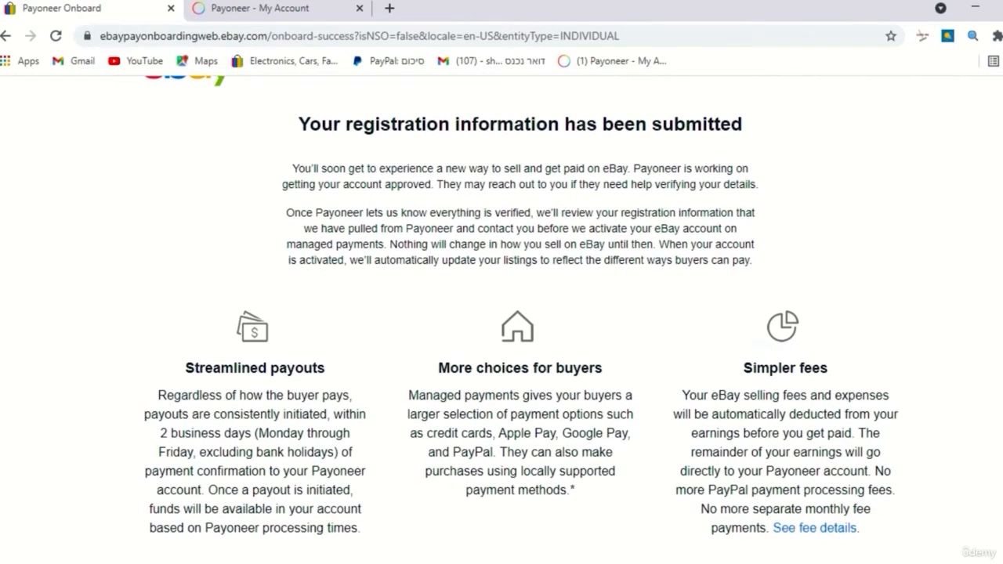
{"action": "scroll", "coordinate": [519, 320], "scroll_direction": "up", "scroll_amount": 2}
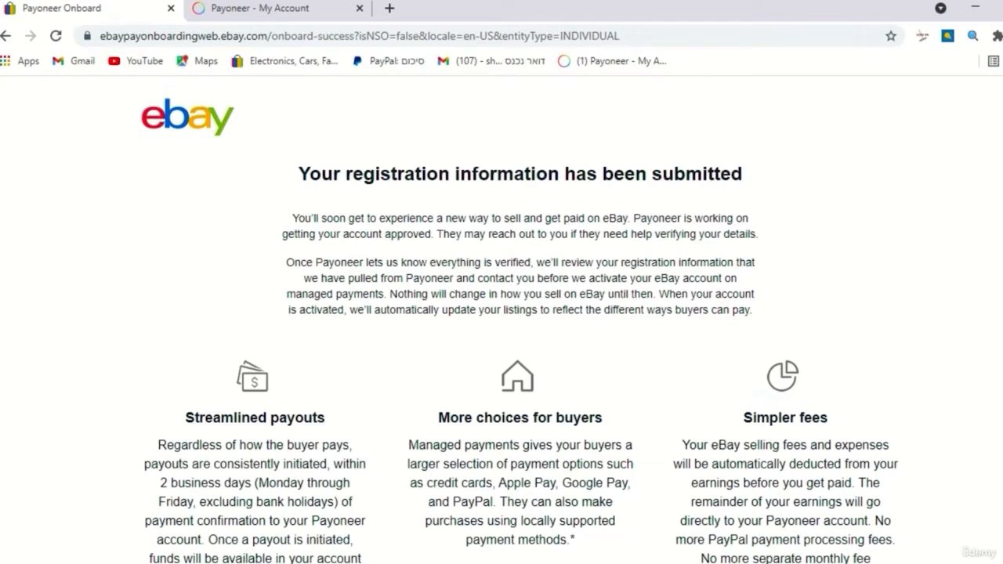
{"action": "scroll", "coordinate": [520, 320], "scroll_direction": "down", "scroll_amount": 3}
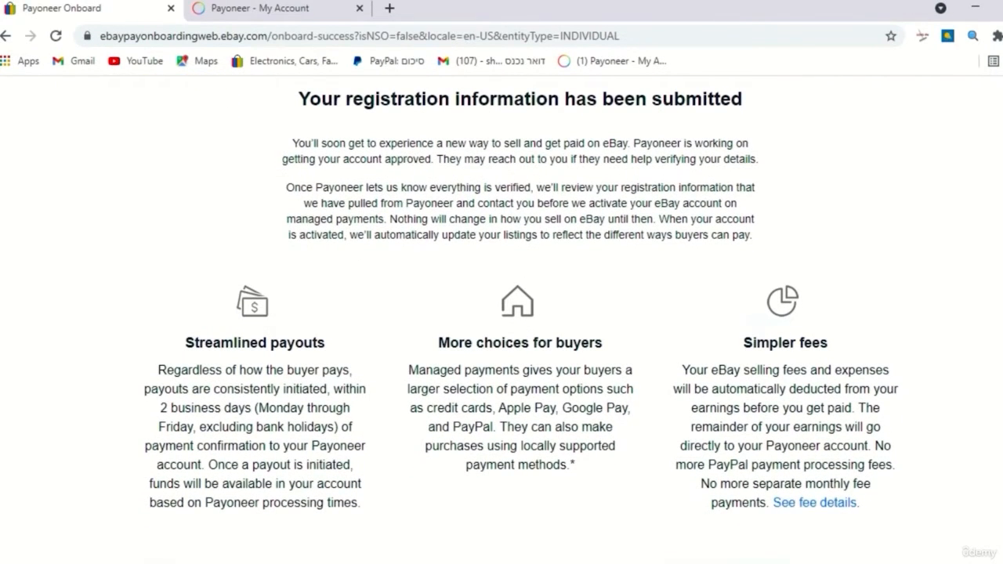
{"action": "scroll", "coordinate": [985, 219], "scroll_direction": "down", "scroll_amount": 3}
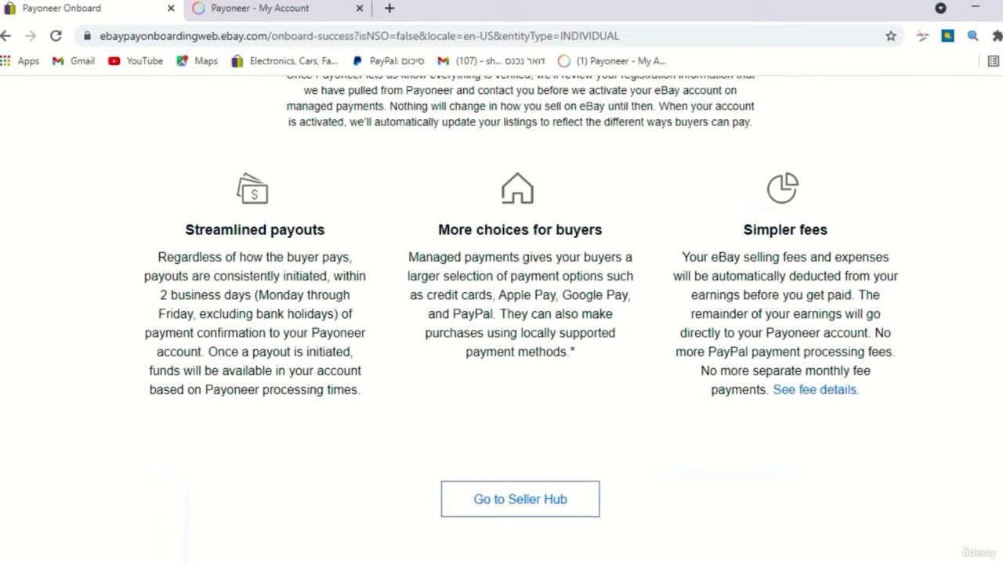
{"action": "scroll", "coordinate": [878, 262], "scroll_direction": "up", "scroll_amount": 4}
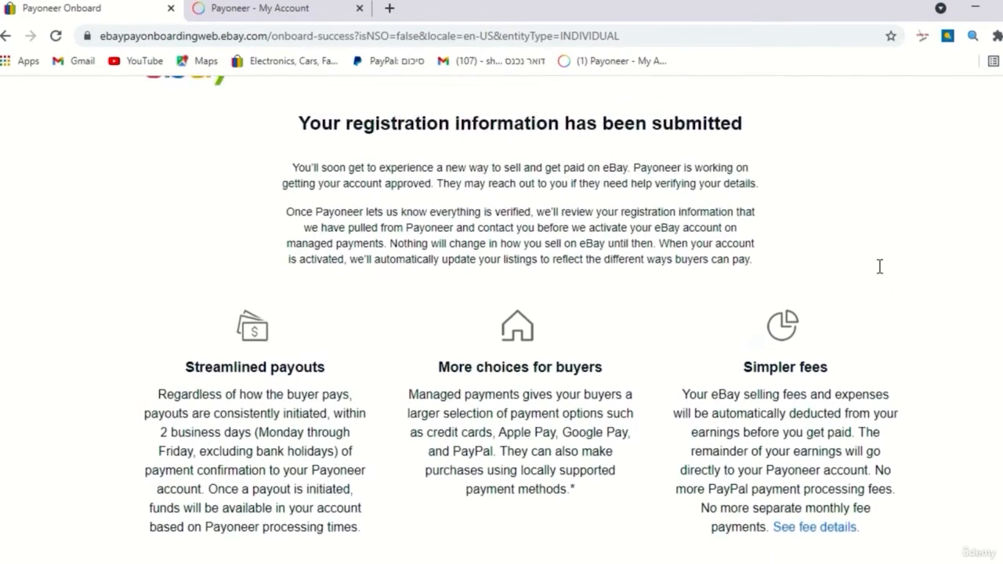
{"action": "scroll", "coordinate": [879, 266], "scroll_direction": "up", "scroll_amount": 1}
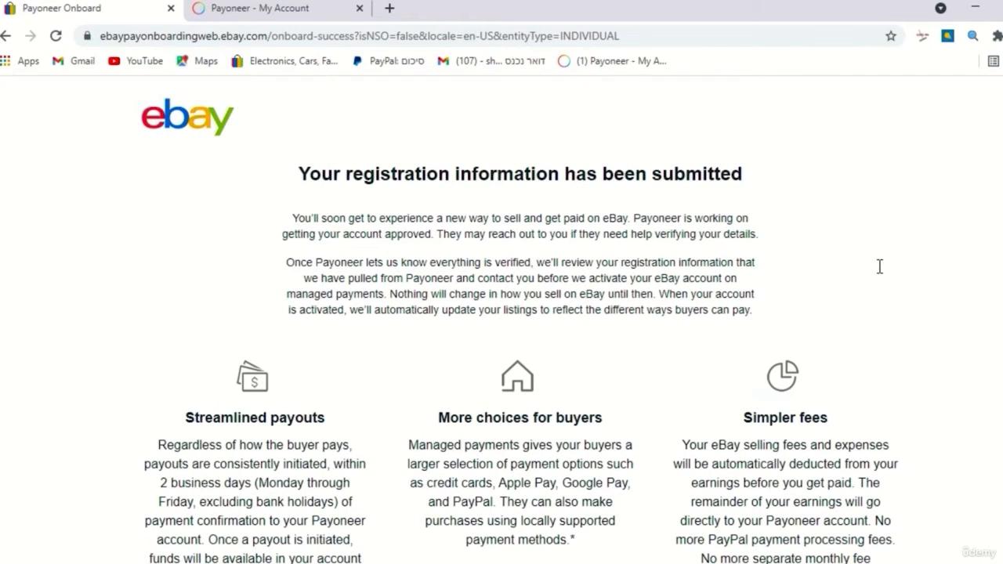
{"action": "scroll", "coordinate": [879, 270], "scroll_direction": "down", "scroll_amount": 3}
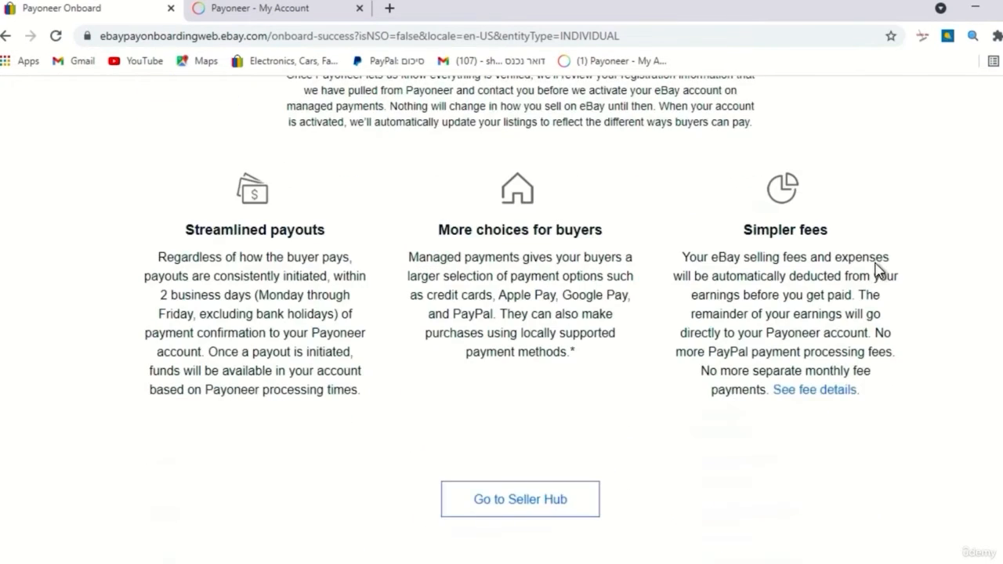
{"action": "scroll", "coordinate": [879, 271], "scroll_direction": "up", "scroll_amount": 4}
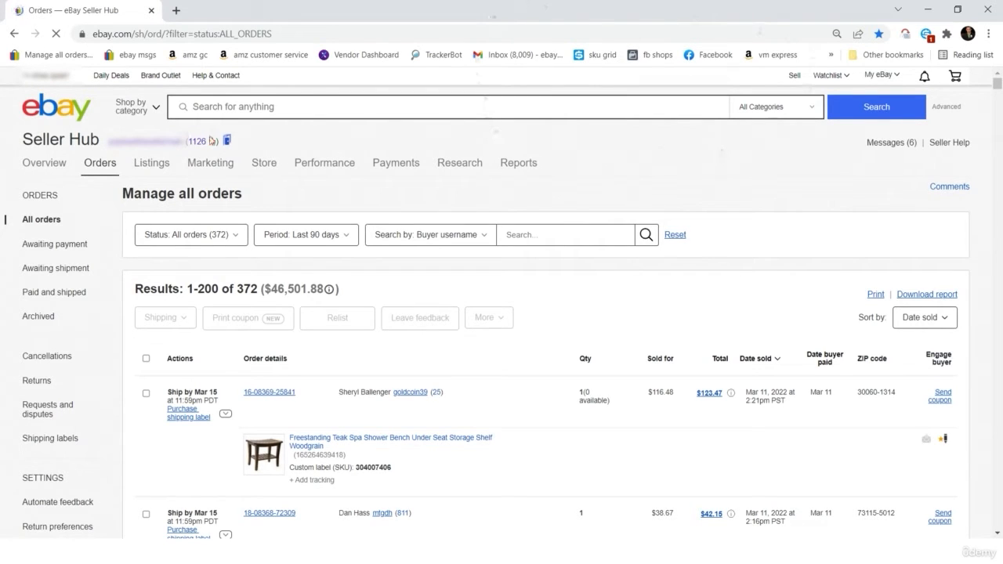
Step: Go from the Seller Hub overview to the Payments financial summary and edit the payout bank account
{"action": "left_click", "coordinate": [43, 166]}
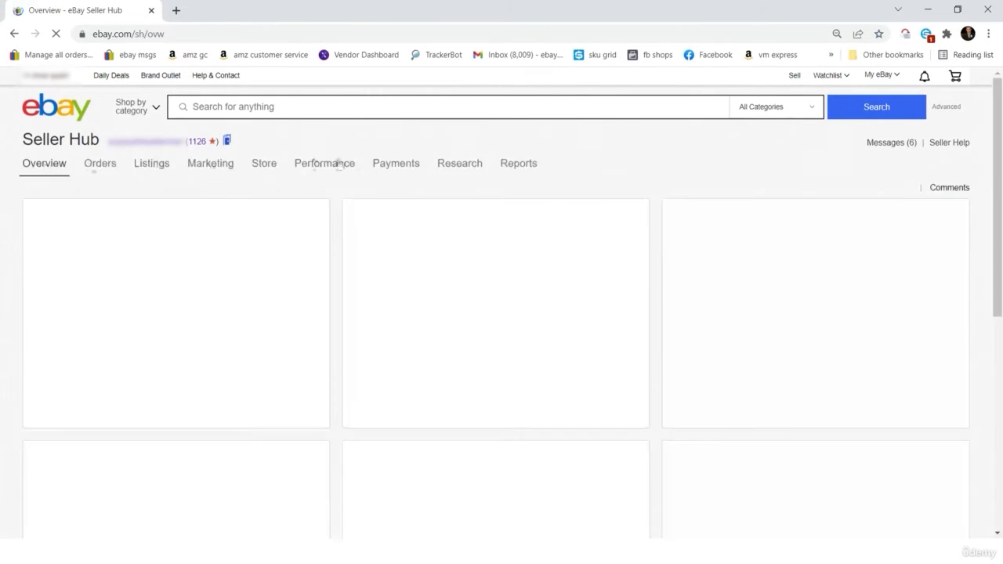
{"action": "left_click", "coordinate": [398, 166]}
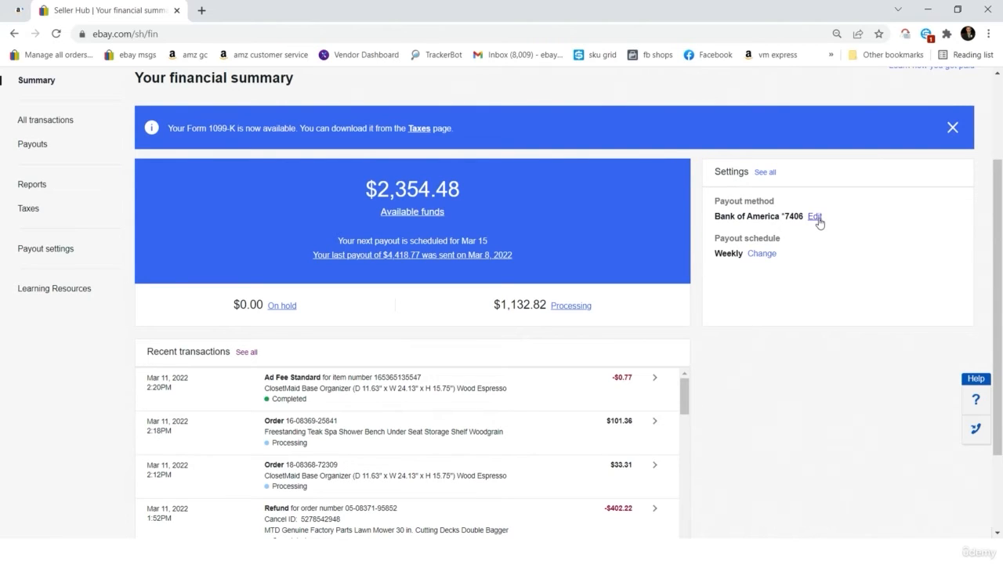
{"action": "left_click", "coordinate": [815, 217]}
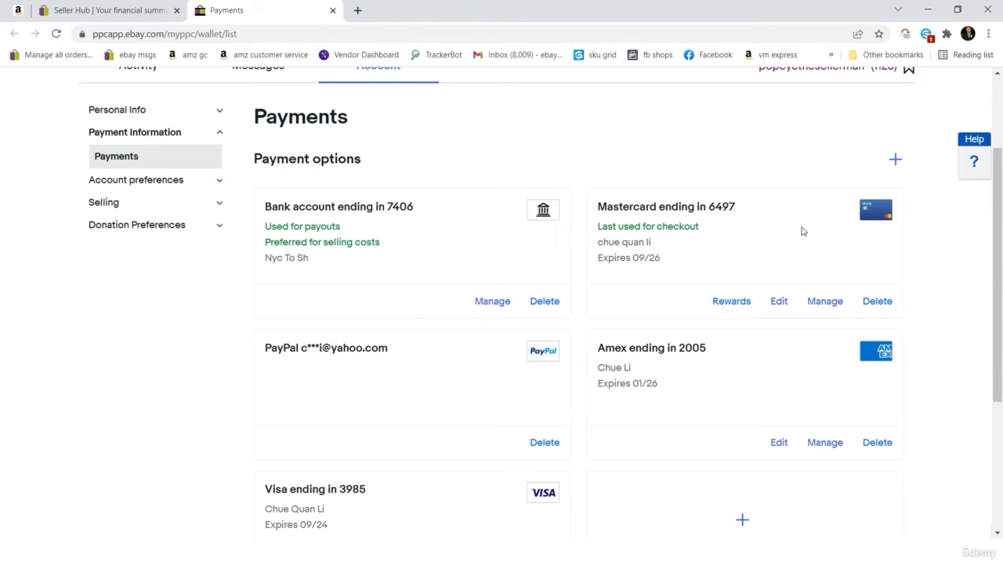
Step: Scroll down the Payments page and choose Add payment option
{"action": "scroll", "coordinate": [802, 232], "scroll_direction": "down", "scroll_amount": 2}
{"action": "scroll", "coordinate": [801, 232], "scroll_direction": "up", "scroll_amount": 3}
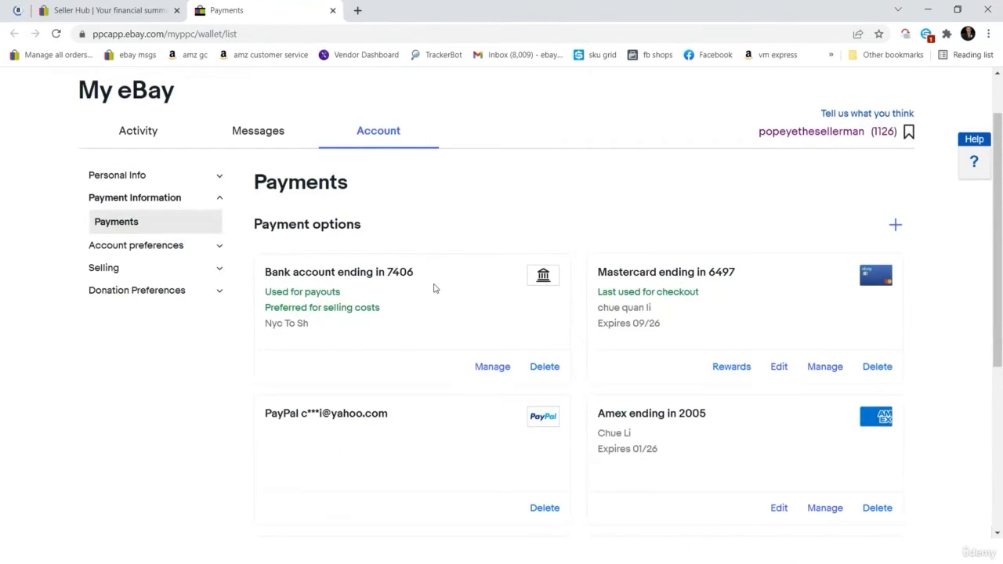
{"action": "scroll", "coordinate": [437, 285], "scroll_direction": "down", "scroll_amount": 2}
{"action": "scroll", "coordinate": [622, 295], "scroll_direction": "up", "scroll_amount": 1}
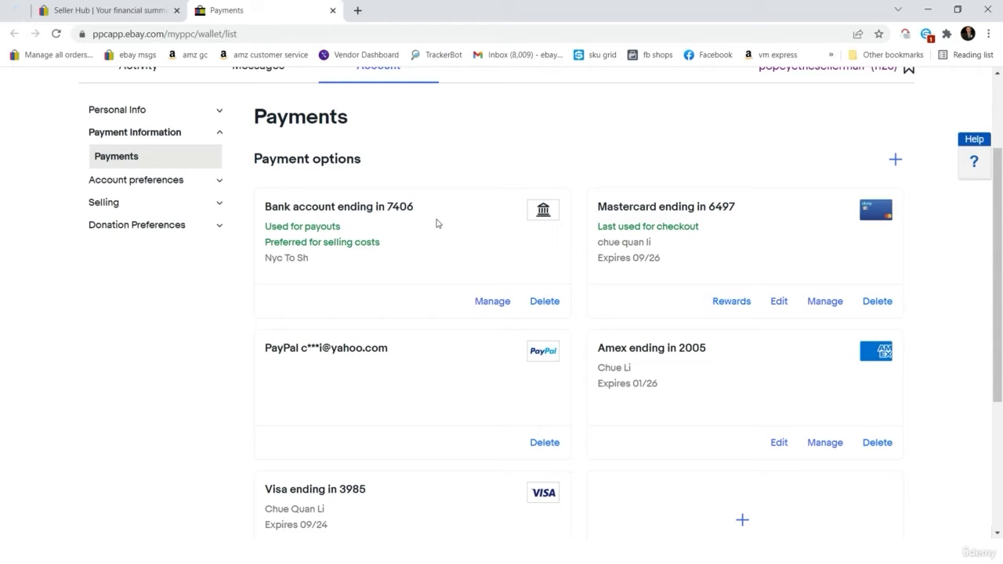
{"action": "scroll", "coordinate": [420, 274], "scroll_direction": "down", "scroll_amount": 2}
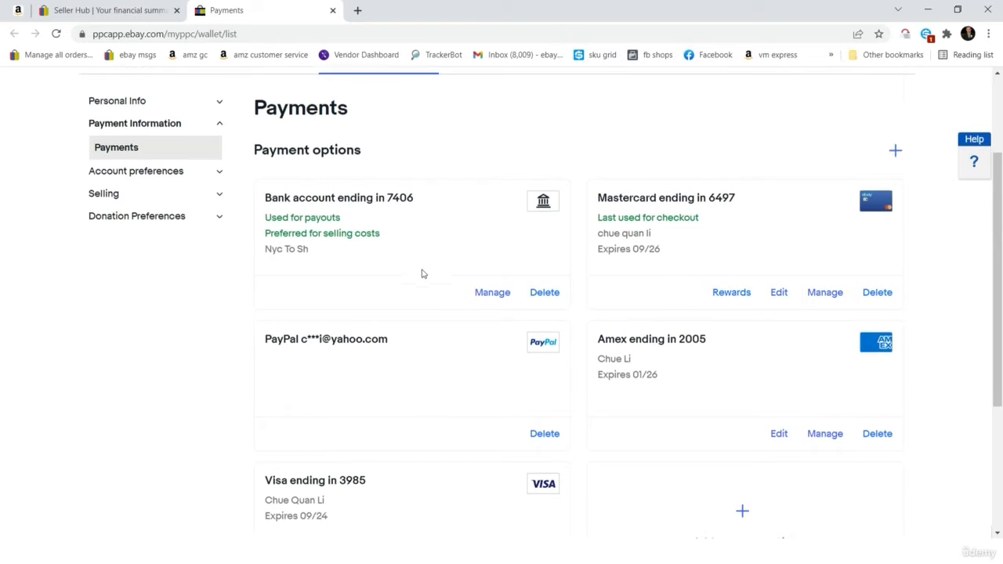
{"action": "left_click", "coordinate": [756, 420]}
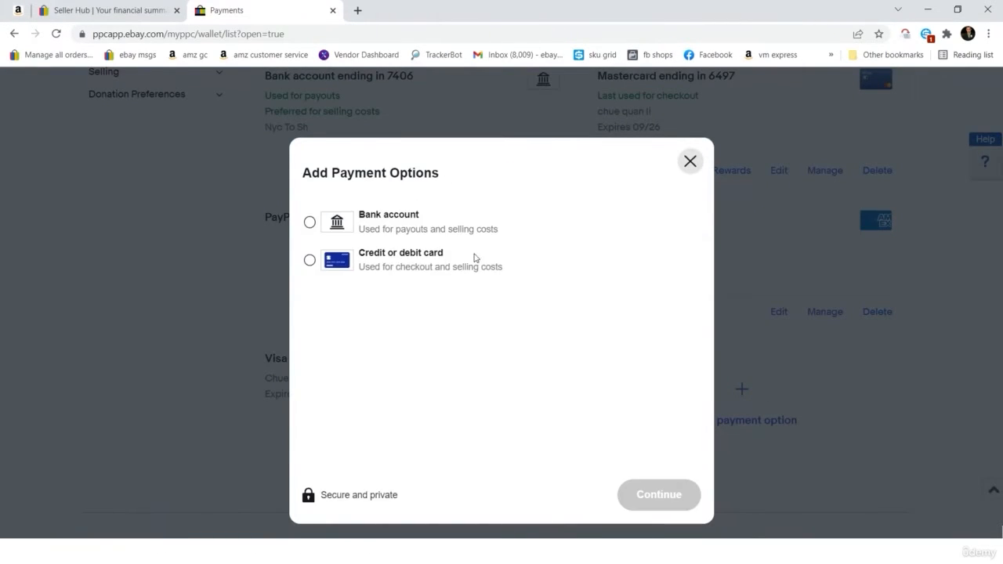
Step: Choose to add a bank account, confirm replacing the one on file, and pick Bank of America
{"action": "left_click", "coordinate": [309, 223]}
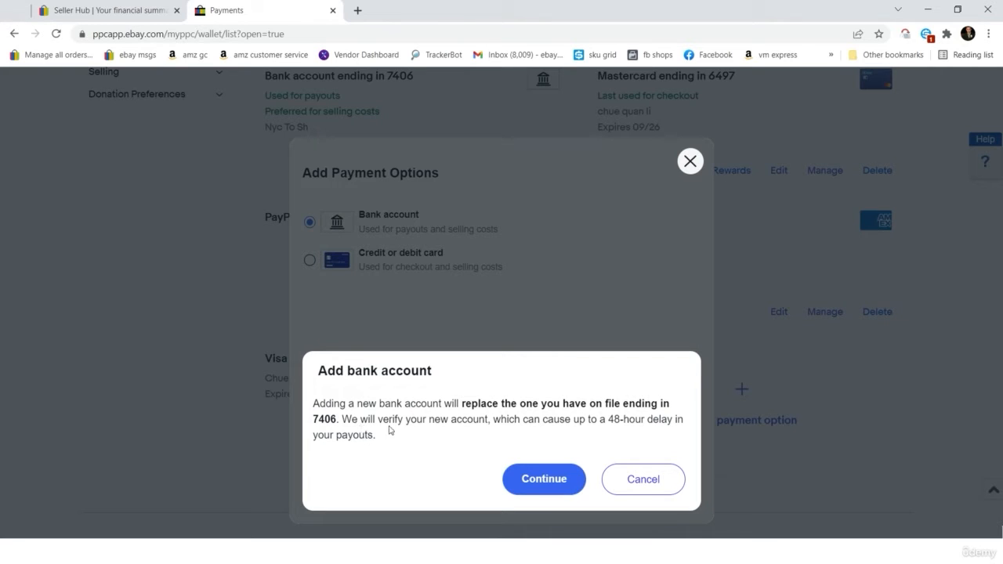
{"action": "left_click", "coordinate": [534, 476]}
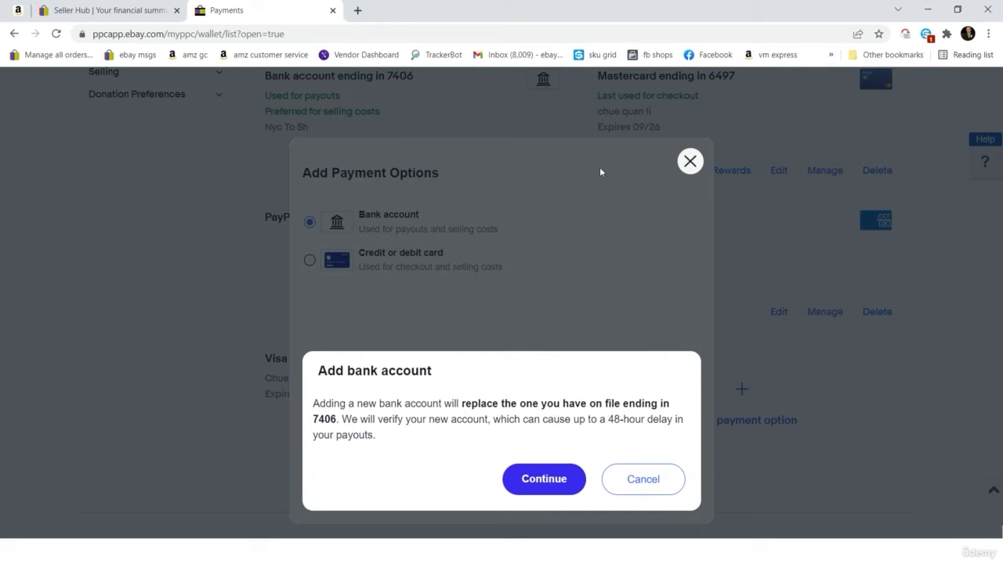
{"action": "left_click", "coordinate": [549, 488]}
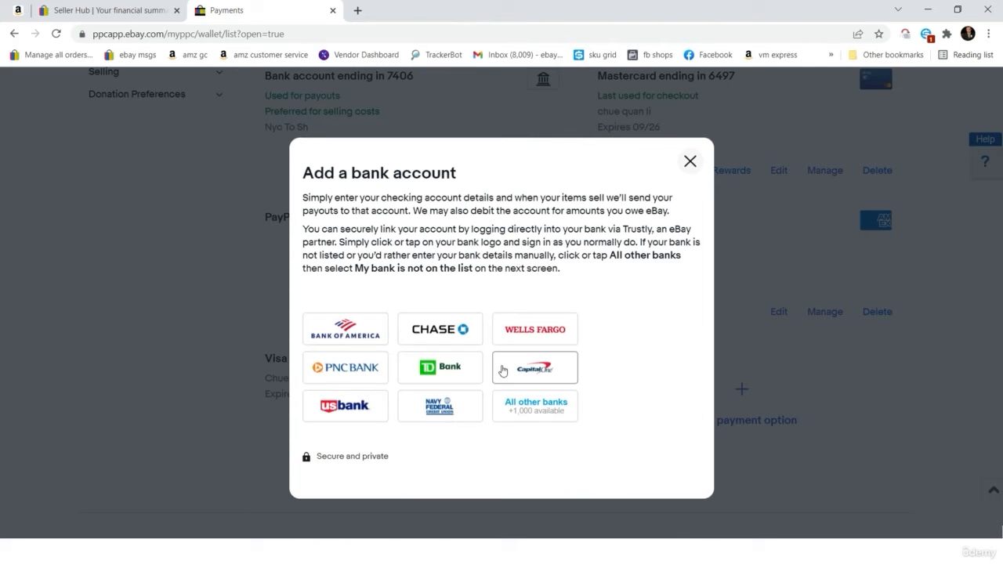
{"action": "left_click", "coordinate": [350, 332]}
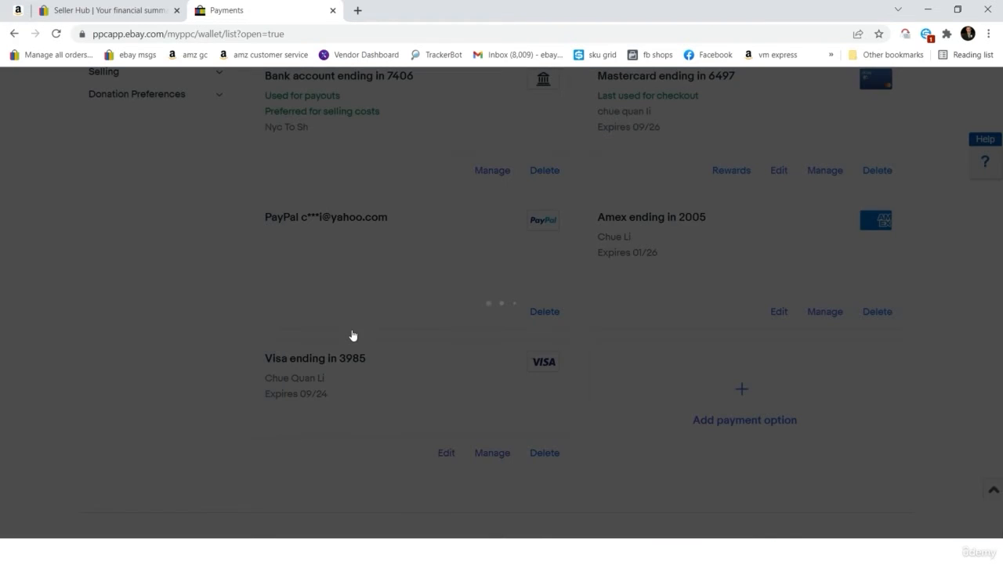
Step: Sign in to the bank via Trustly, enter the texted authorization code, and confirm the account
{"action": "left_click", "coordinate": [526, 227]}
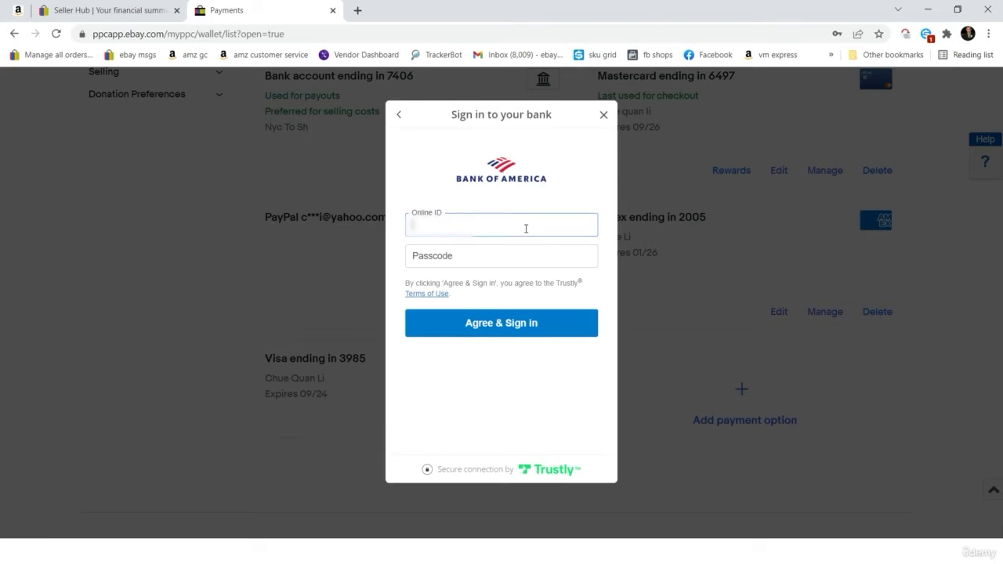
{"action": "left_click", "coordinate": [519, 324]}
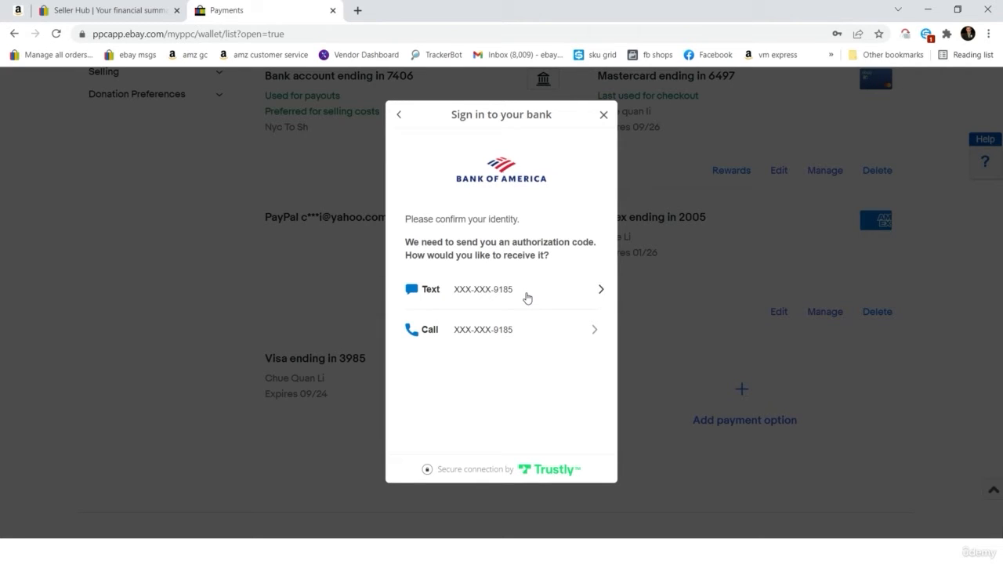
{"action": "left_click", "coordinate": [522, 298]}
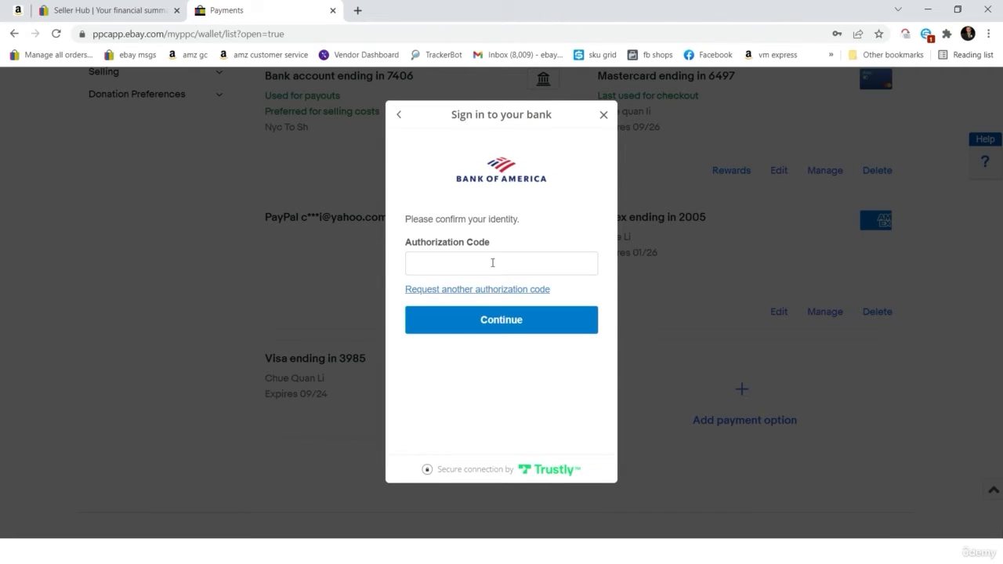
{"action": "left_click", "coordinate": [493, 270]}
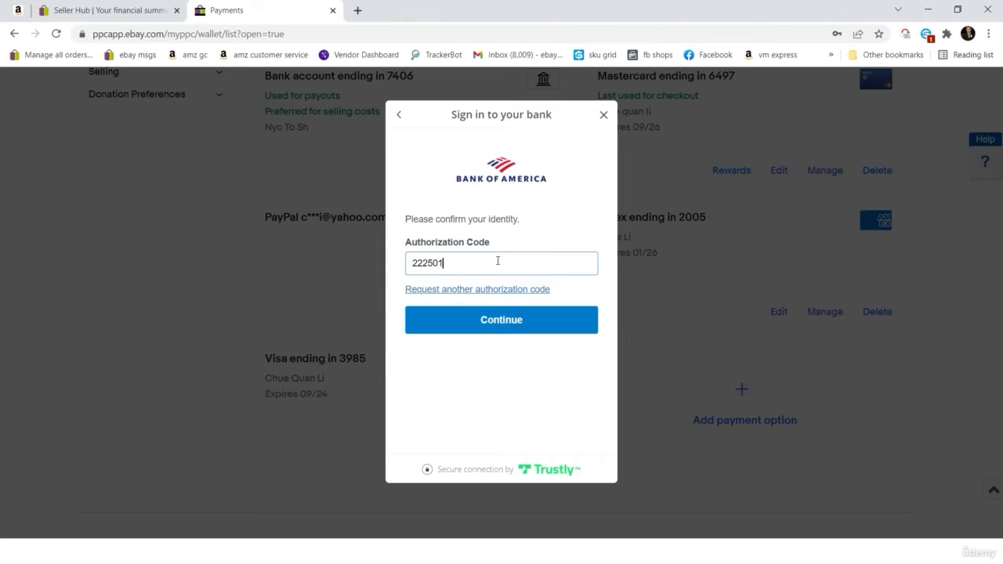
{"action": "left_click", "coordinate": [509, 318]}
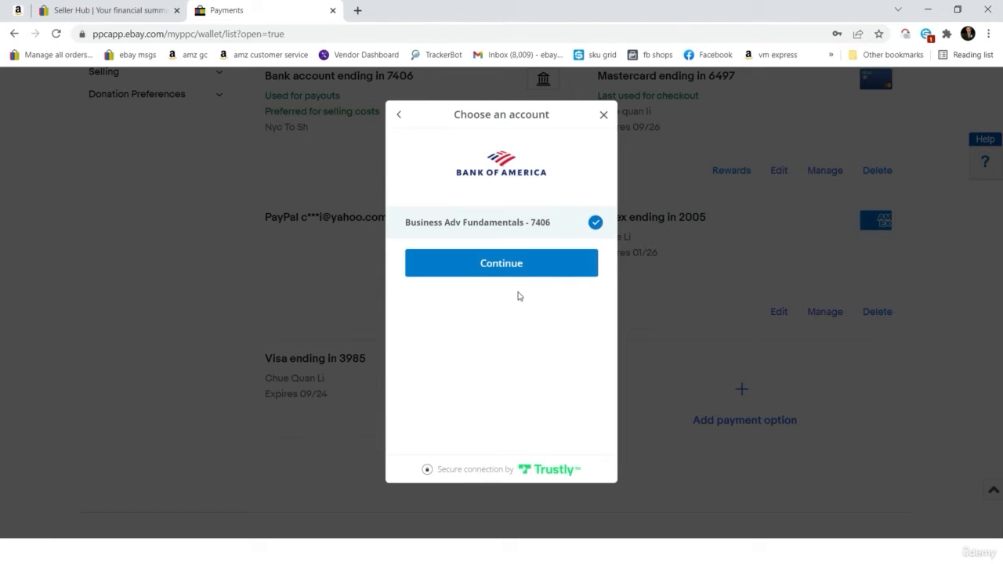
{"action": "left_click", "coordinate": [519, 270]}
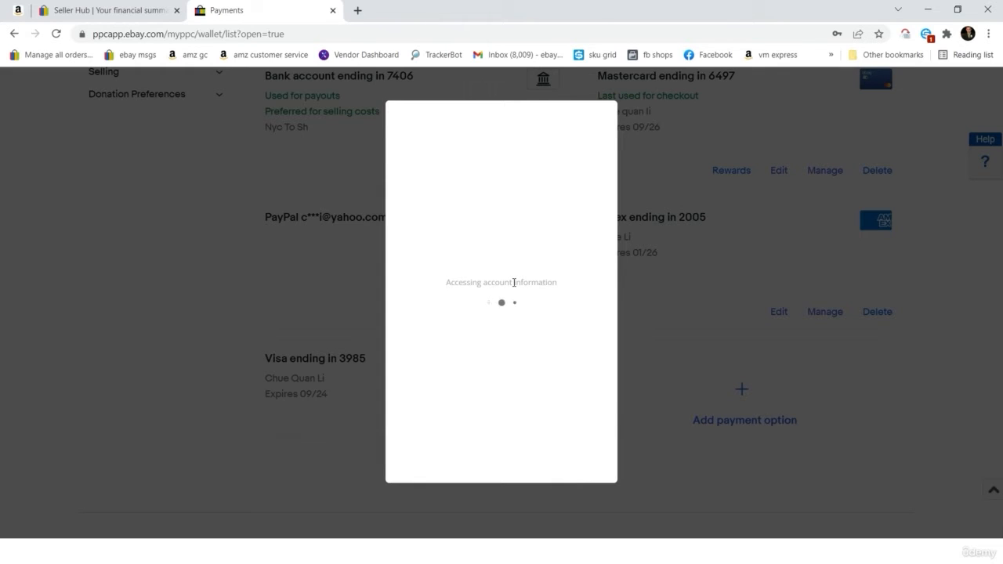
{"action": "left_click", "coordinate": [662, 439]}
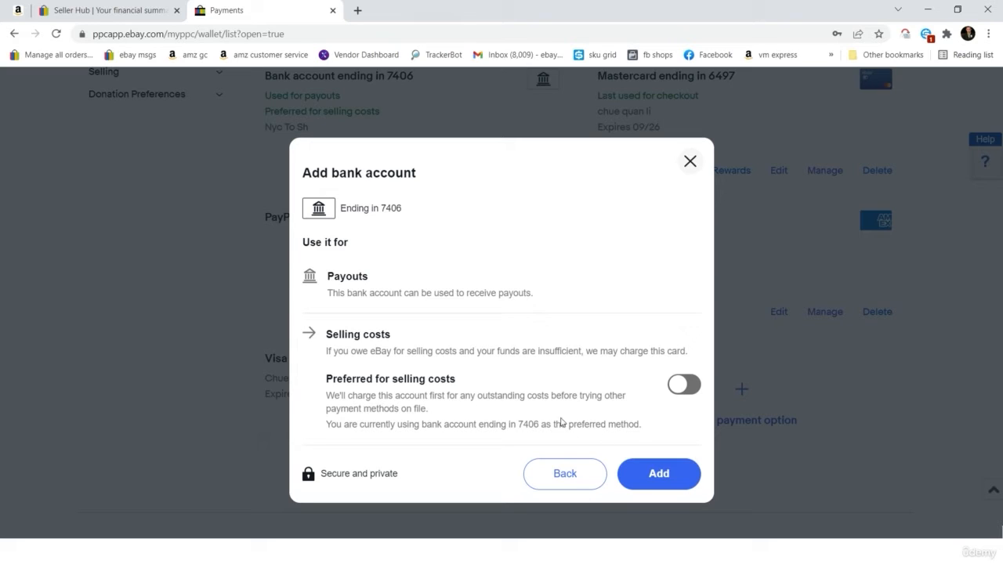
Step: Make the Bank of America account preferred for selling costs and add it to eBay payments
{"action": "left_click", "coordinate": [687, 385]}
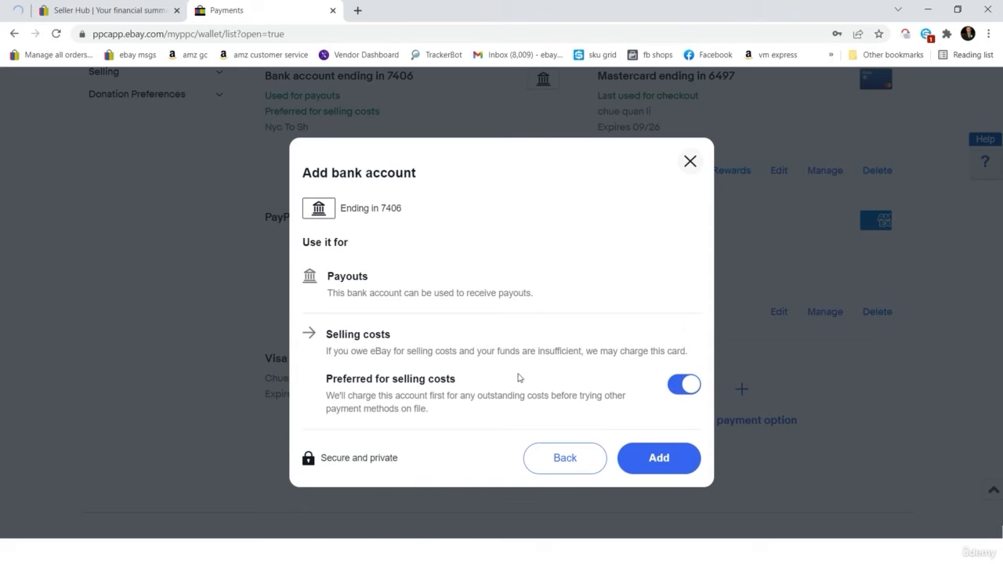
{"action": "left_click", "coordinate": [647, 456]}
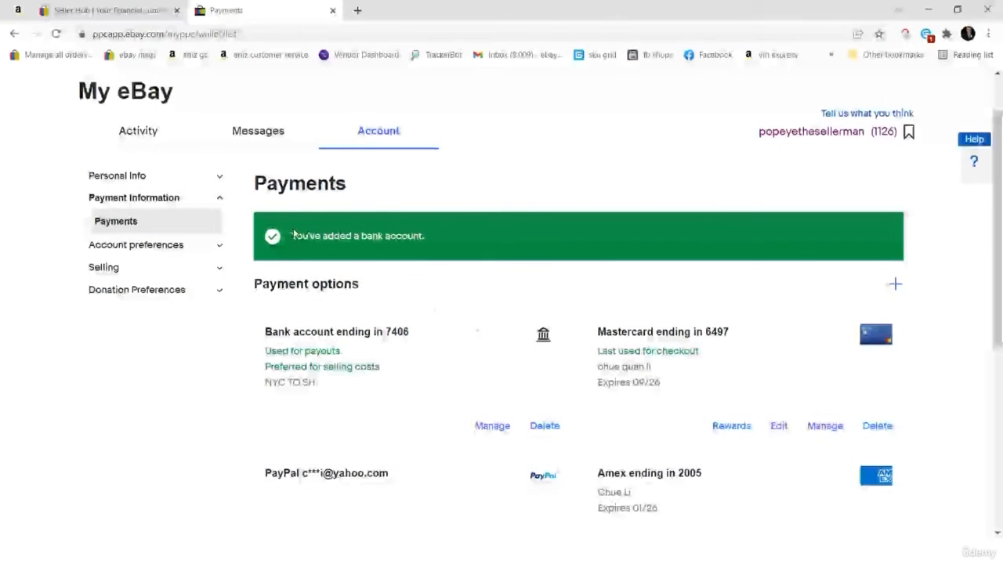
{"action": "scroll", "coordinate": [478, 379], "scroll_direction": "down", "scroll_amount": 3}
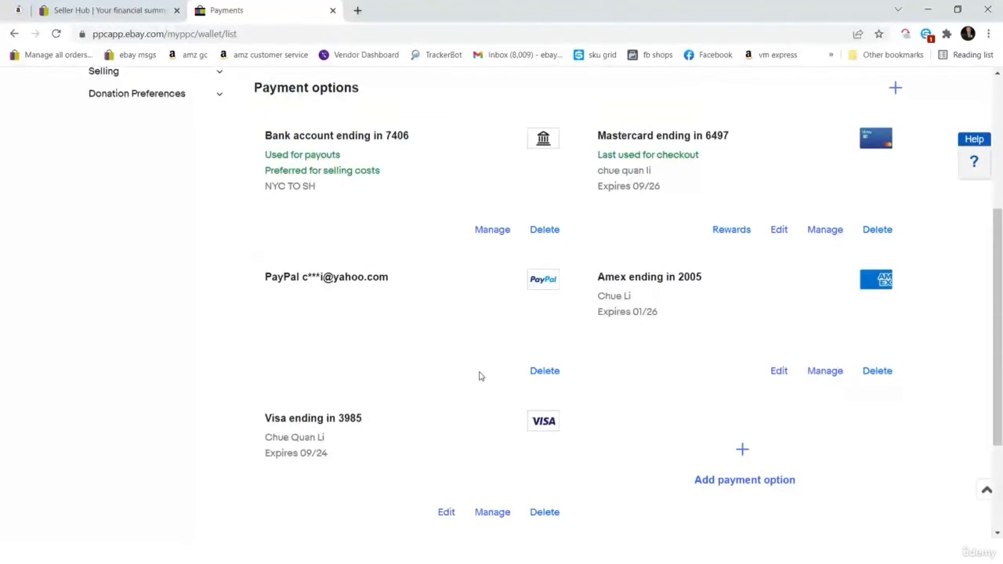
{"action": "scroll", "coordinate": [478, 377], "scroll_direction": "down", "scroll_amount": 2}
{"action": "scroll", "coordinate": [481, 375], "scroll_direction": "up", "scroll_amount": 3}
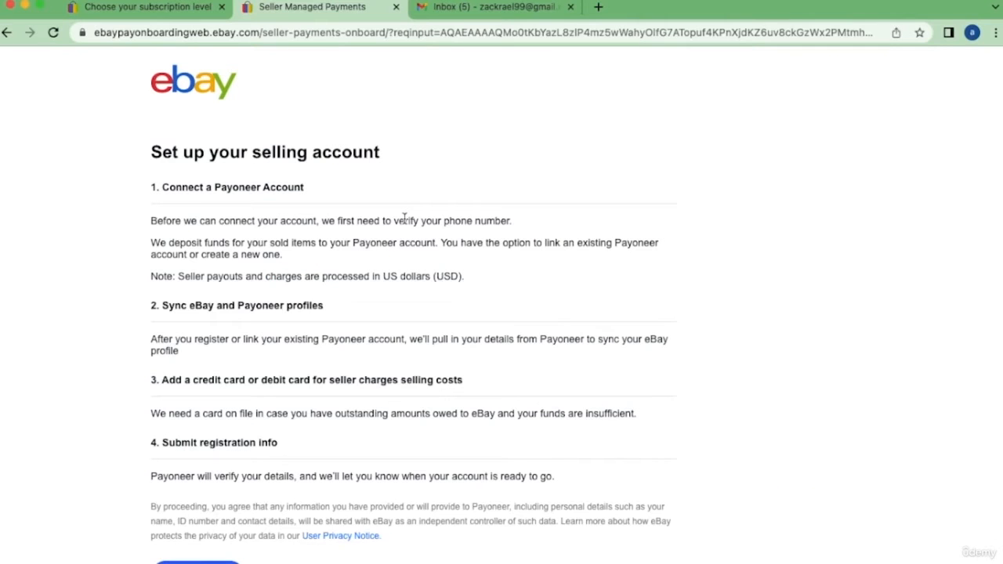
Step: Scroll down and begin the selling account setup with Get started
{"action": "scroll", "coordinate": [404, 217], "scroll_direction": "down", "scroll_amount": 1}
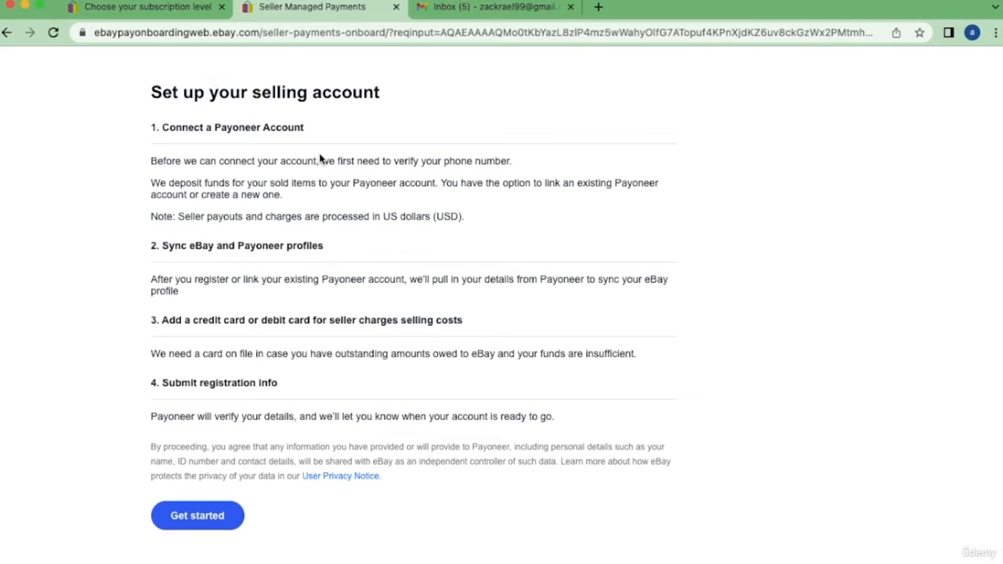
{"action": "left_click", "coordinate": [199, 519]}
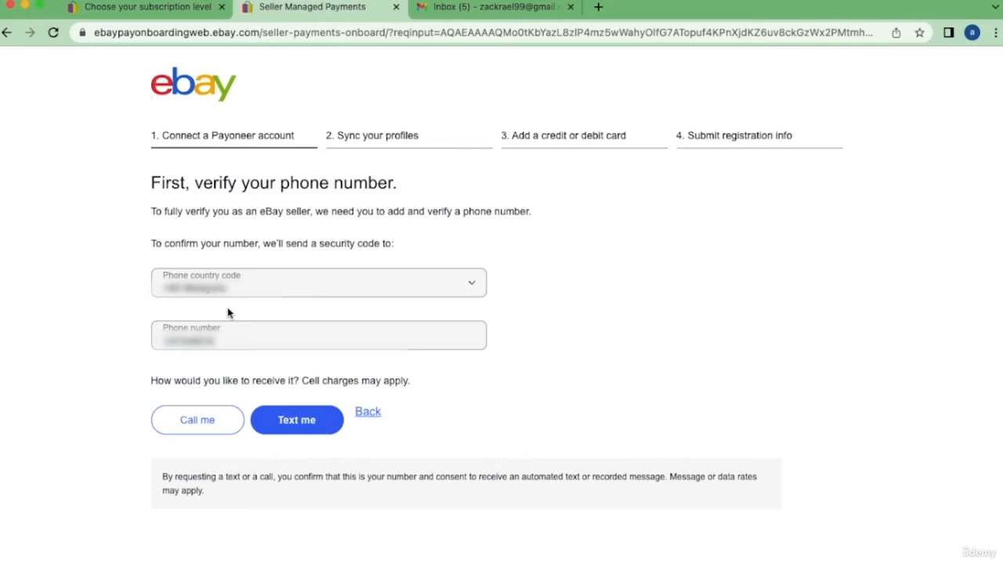
Step: Have the security code texted, enter it, and submit to verify the phone number
{"action": "left_click", "coordinate": [303, 428]}
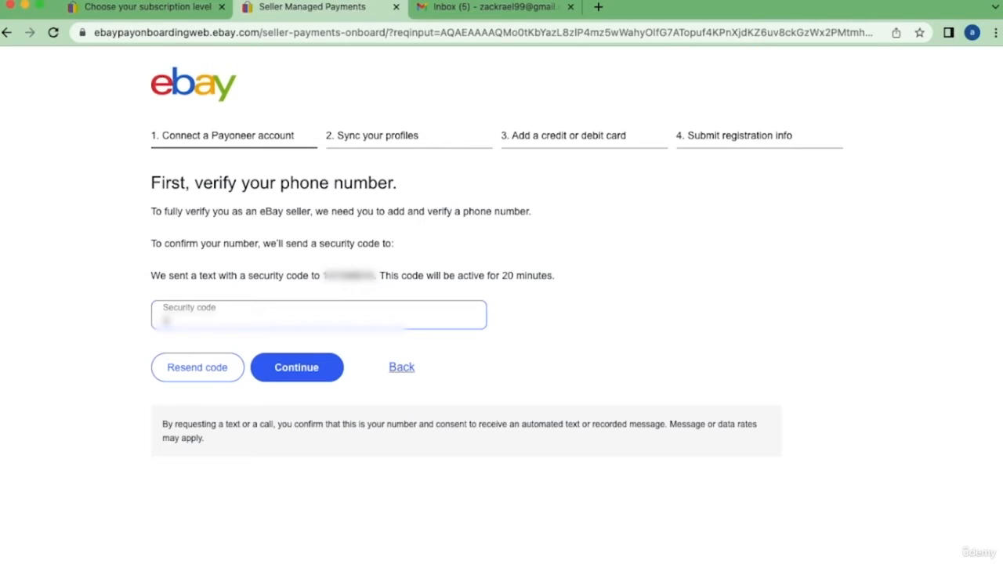
{"action": "type", "text": "???"}
{"action": "left_click", "coordinate": [300, 372]}
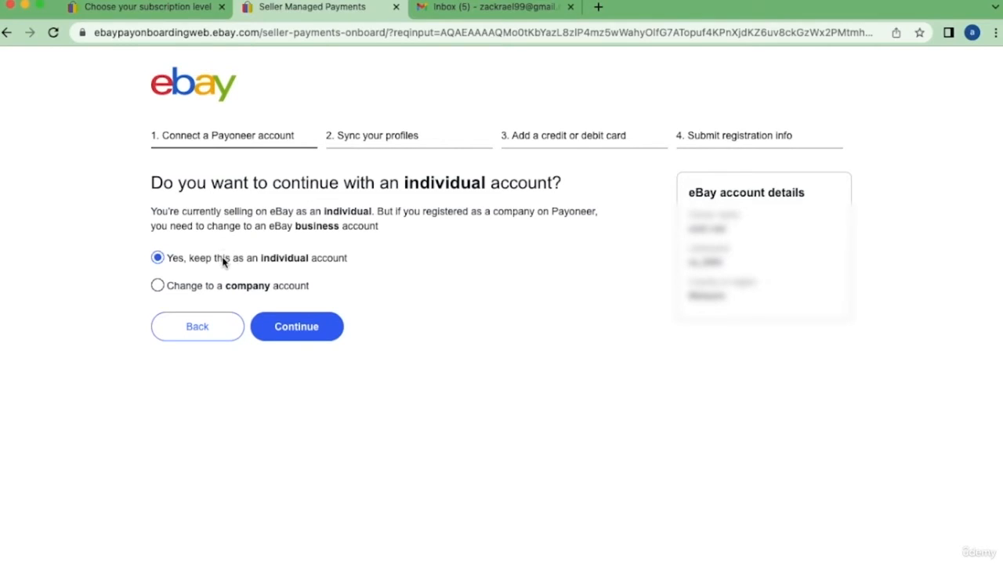
Step: Keep 'Yes, keep this as an individual account' selected and continue
{"action": "left_click_drag", "start_coordinate": [223, 258], "coordinate": [350, 260]}
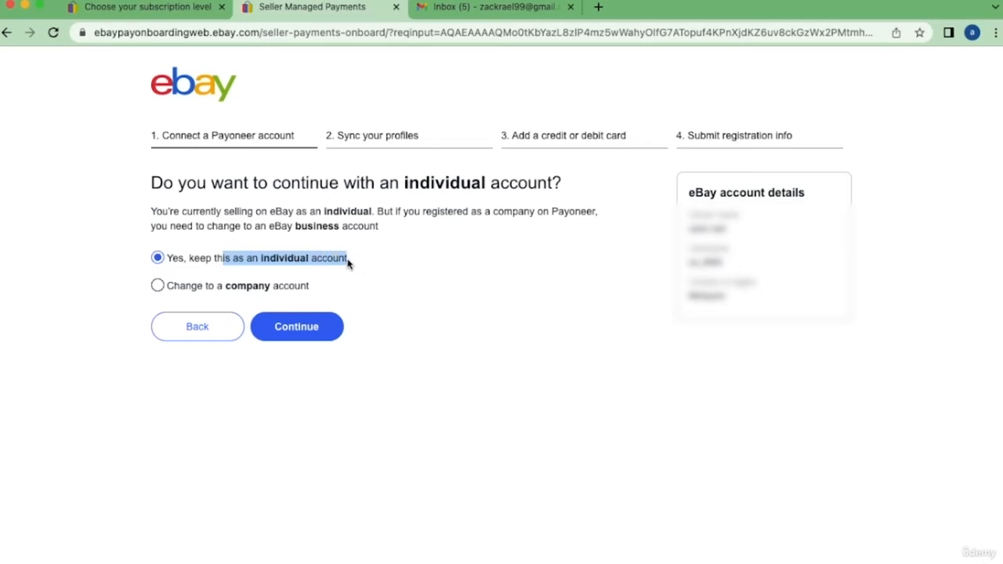
{"action": "left_click", "coordinate": [171, 263]}
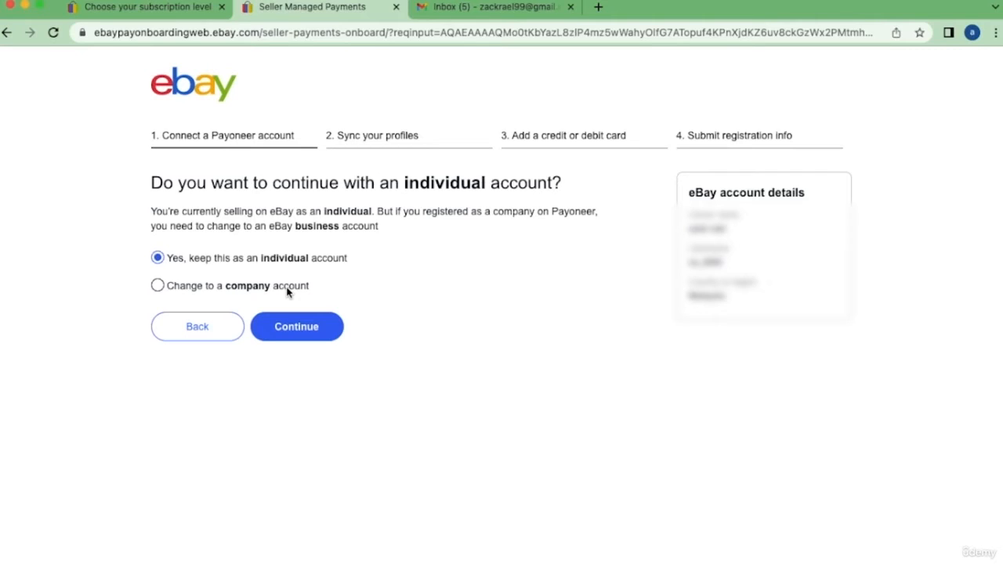
{"action": "left_click", "coordinate": [310, 332]}
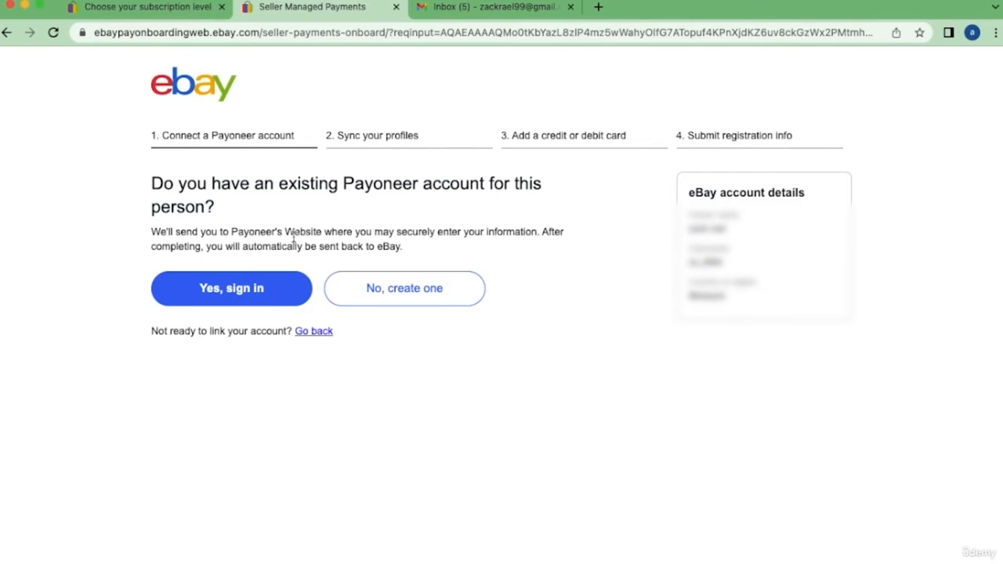
Step: Choose 'No, create one' to sign up for a new Payoneer account
{"action": "left_click", "coordinate": [409, 295]}
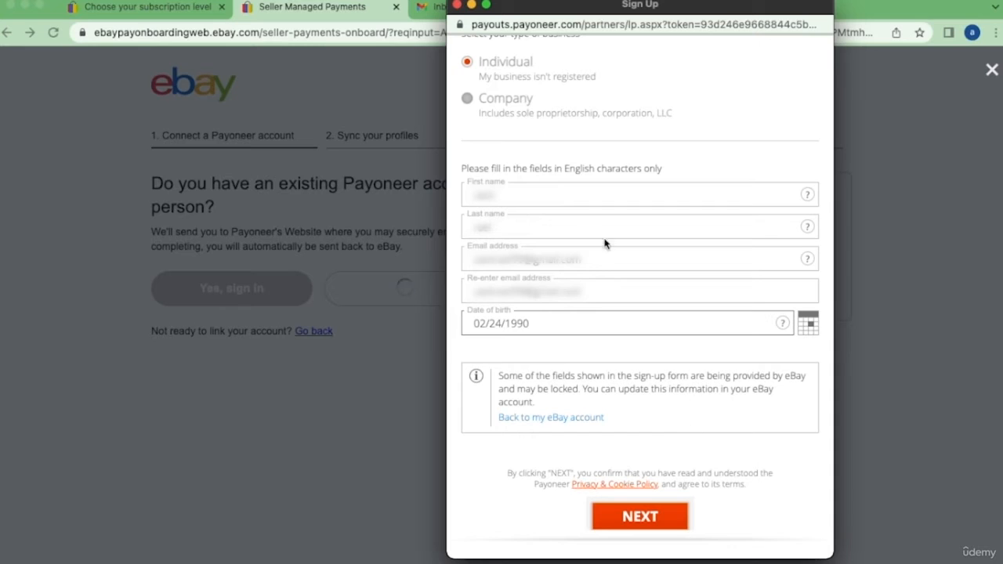
Step: Submit the personal details, then enter the mobile number and its texted verification code and continue
{"action": "left_click", "coordinate": [655, 520]}
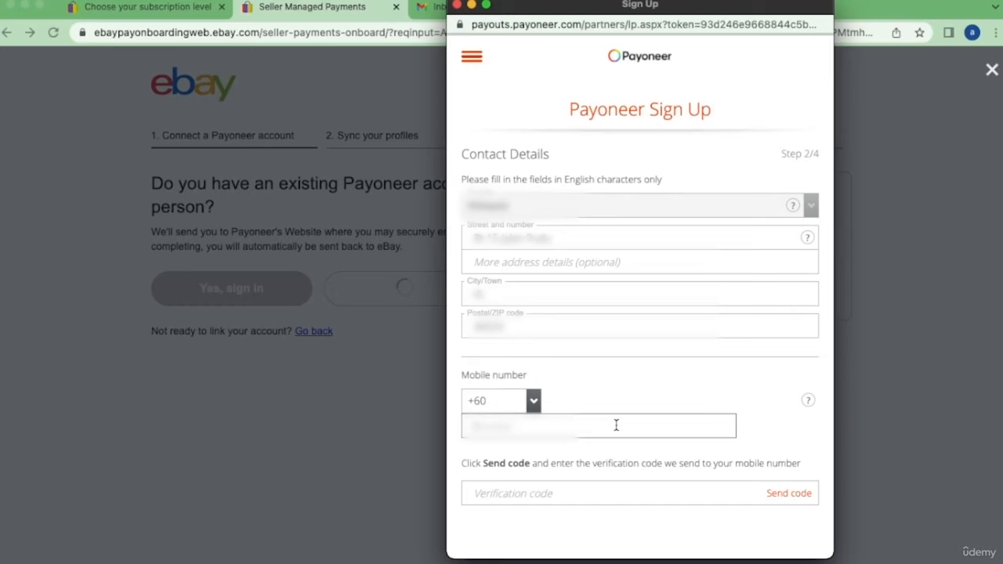
{"action": "type", "text": "123456789"}
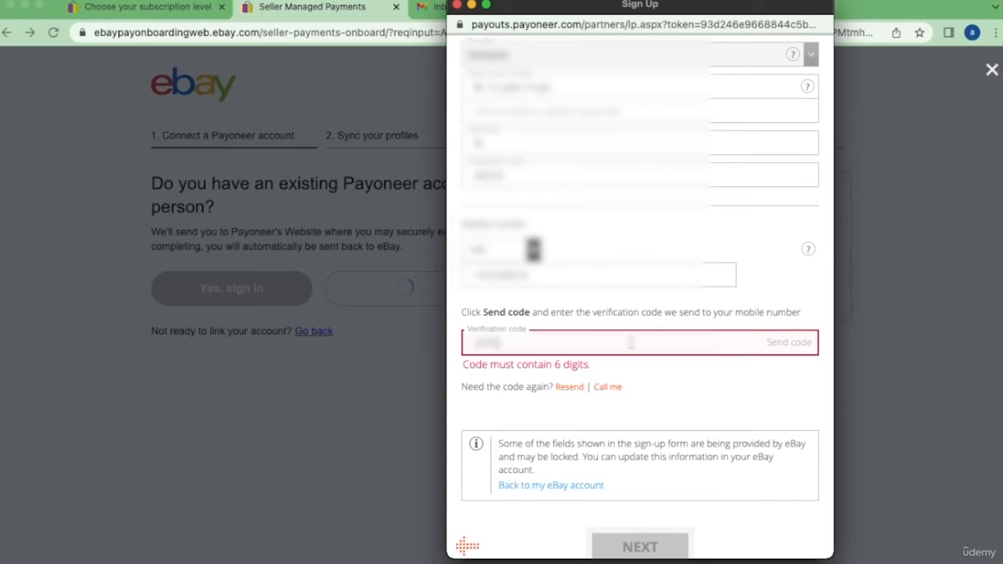
{"action": "left_click_drag", "start_coordinate": [498, 343], "coordinate": [469, 336]}
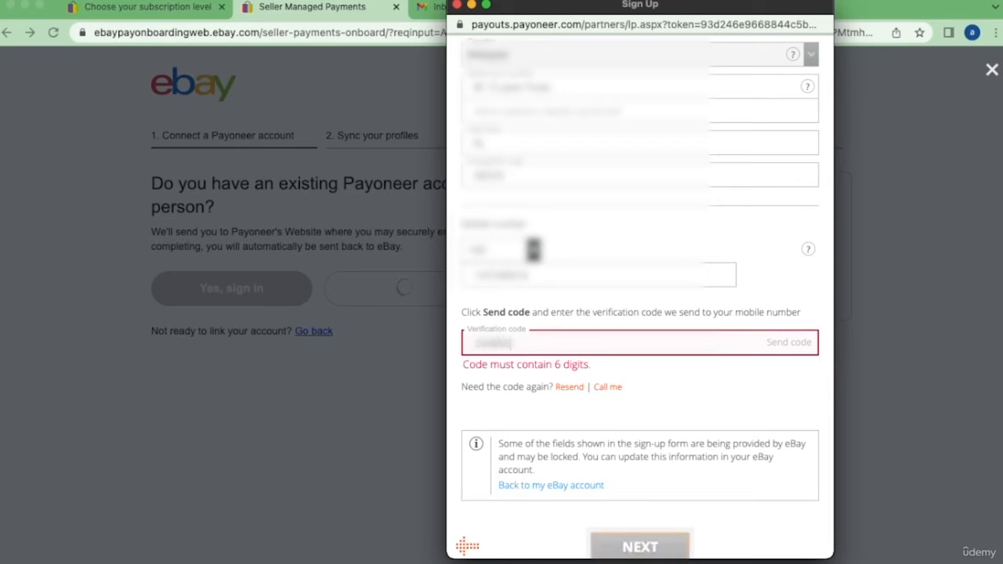
{"action": "scroll", "coordinate": [672, 522], "scroll_direction": "down", "scroll_amount": 3}
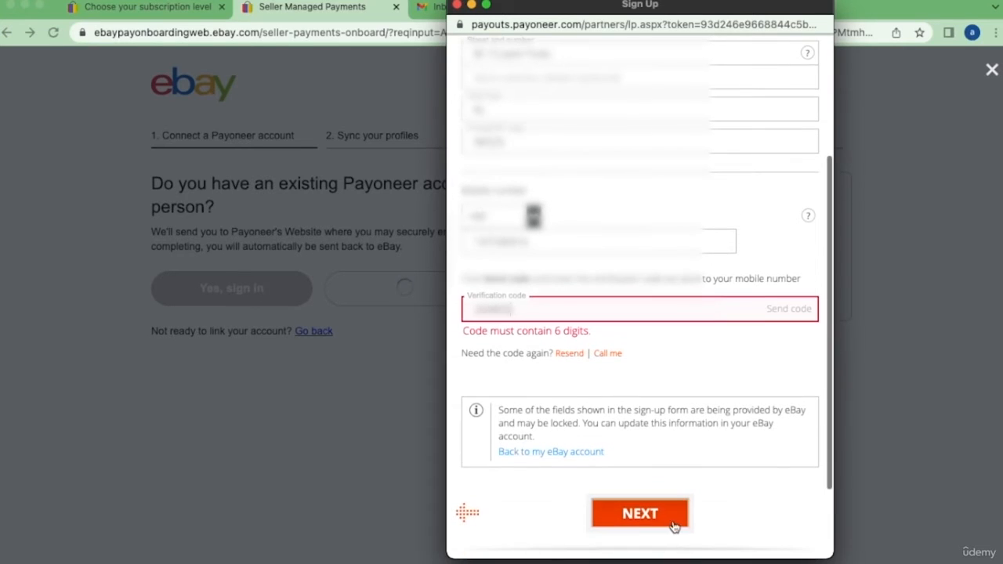
{"action": "left_click", "coordinate": [649, 500]}
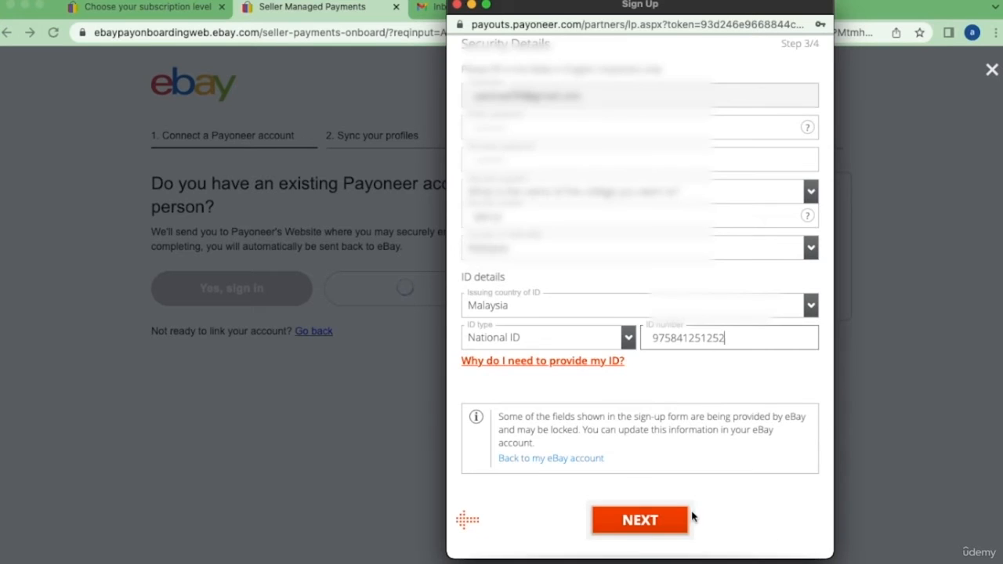
Step: Scroll down and submit the completed Security Details step
{"action": "scroll", "coordinate": [694, 515], "scroll_direction": "down", "scroll_amount": 2}
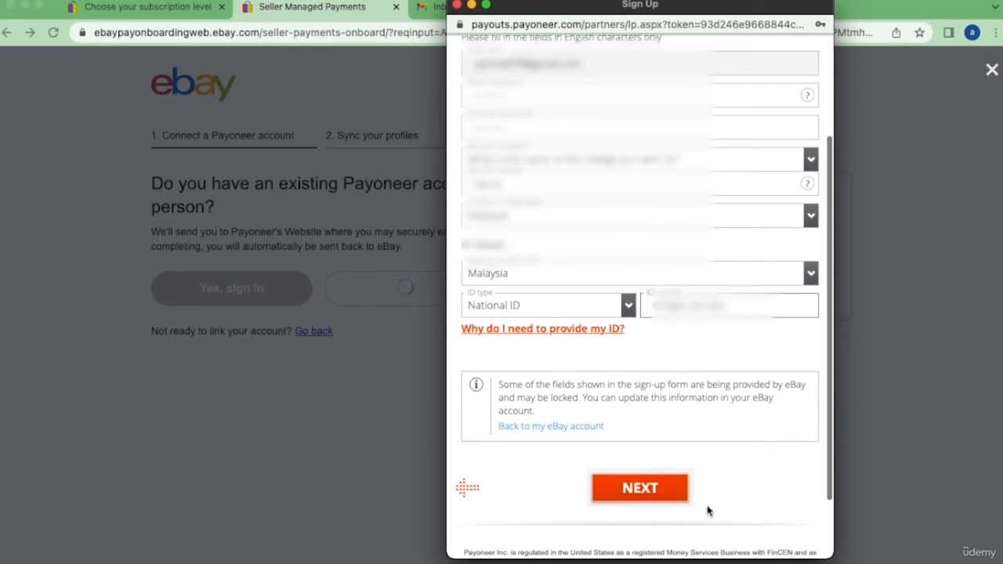
{"action": "left_click", "coordinate": [663, 490]}
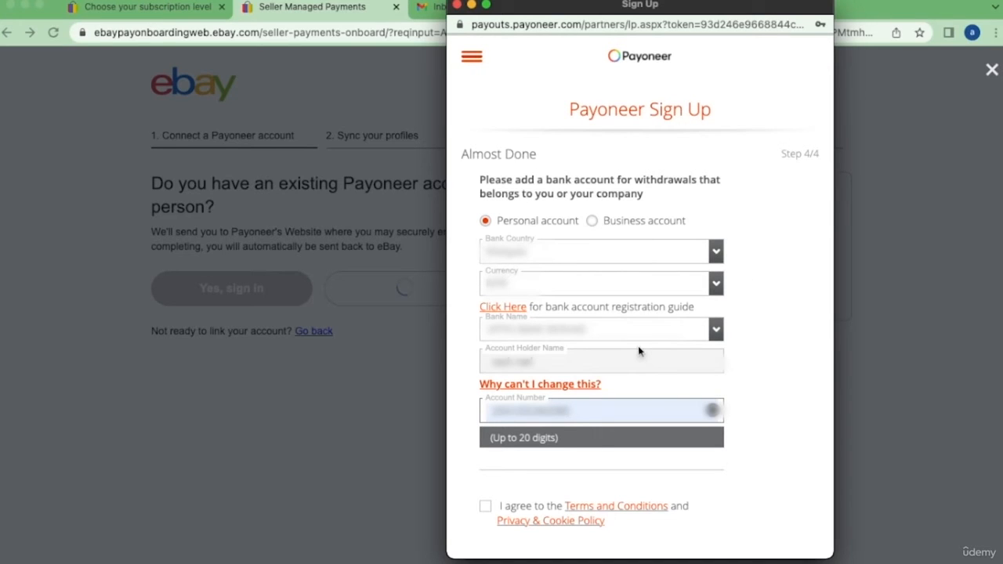
Step: Accept Payoneer's Terms and Conditions and Pricing and Fees agreements, then submit the sign-up
{"action": "scroll", "coordinate": [638, 346], "scroll_direction": "down", "scroll_amount": 2}
{"action": "left_click", "coordinate": [484, 427]}
{"action": "scroll", "coordinate": [486, 431], "scroll_direction": "down", "scroll_amount": 1}
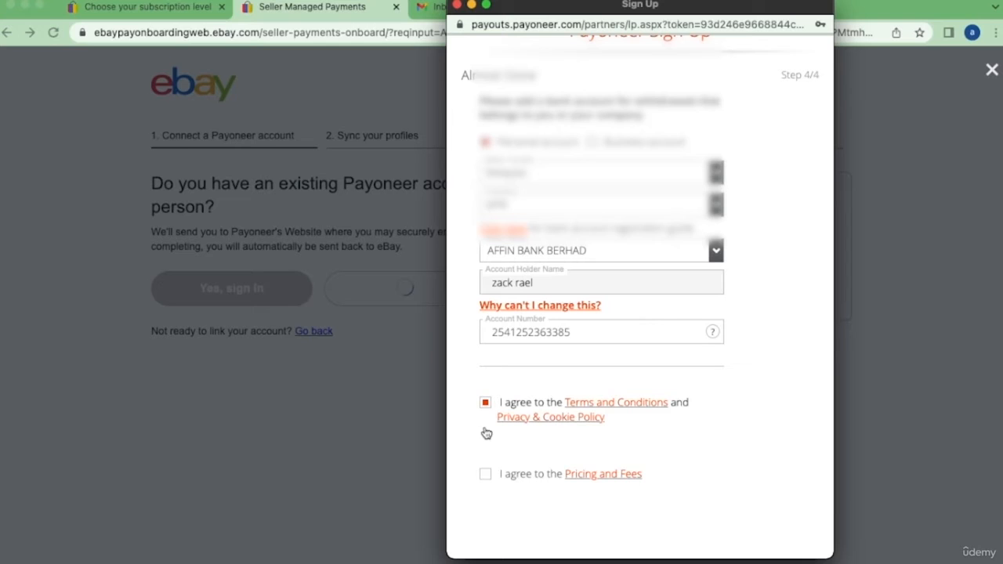
{"action": "left_click", "coordinate": [485, 475]}
{"action": "scroll", "coordinate": [486, 476], "scroll_direction": "down", "scroll_amount": 2}
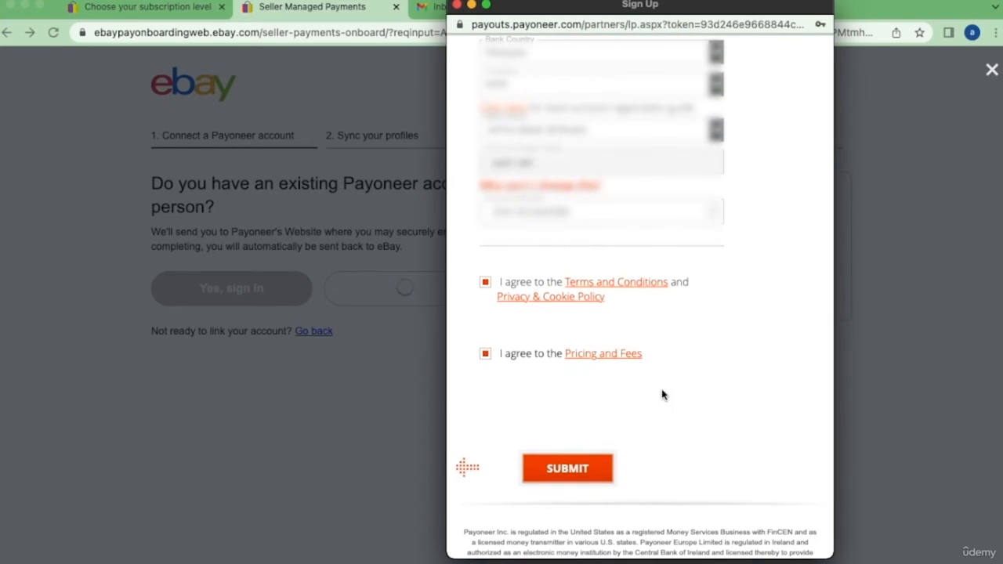
{"action": "left_click", "coordinate": [584, 472]}
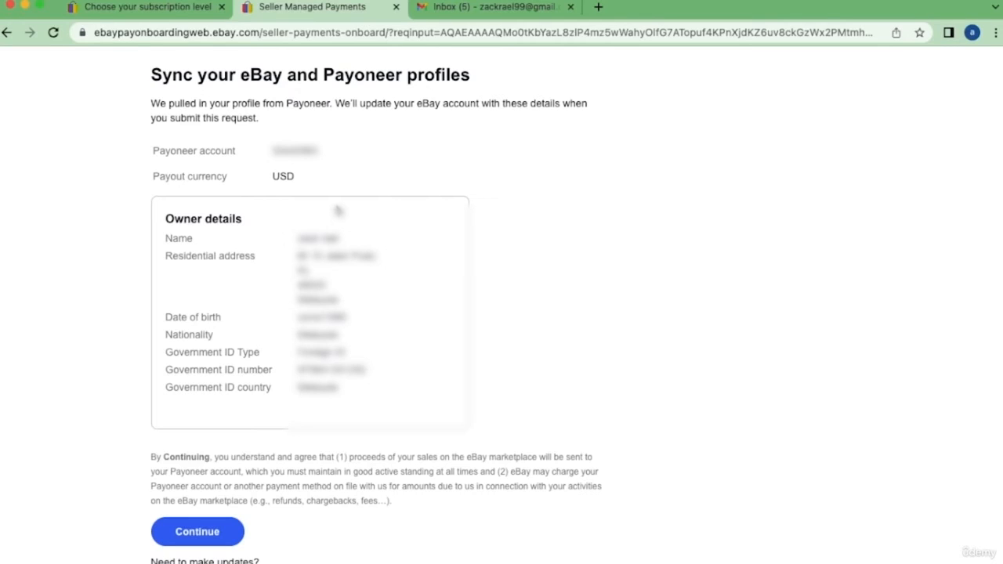
Step: Continue past the sync page to pull Payoneer's owner details and USD payout into eBay
{"action": "left_click", "coordinate": [208, 539]}
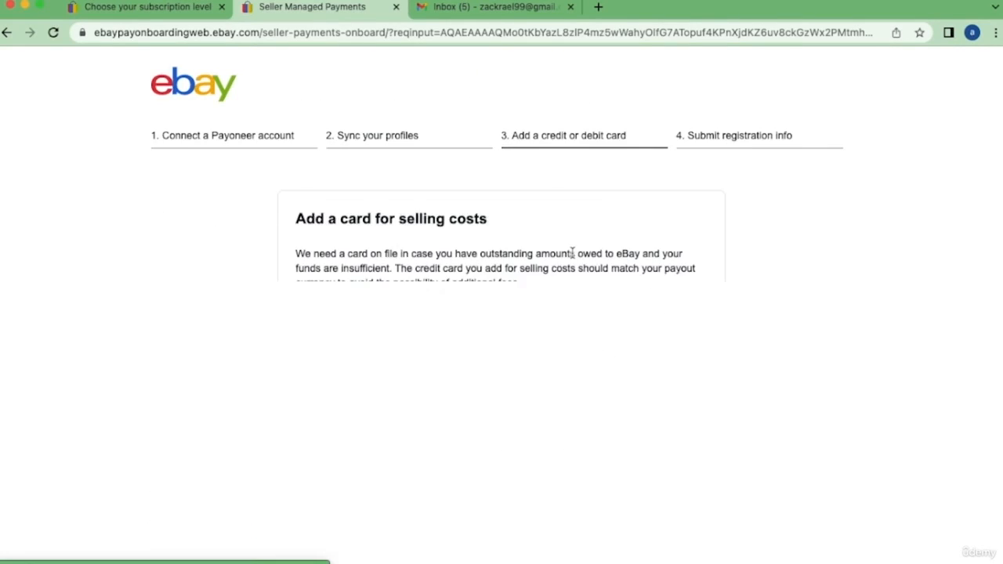
Step: Enter the selling-costs card number, expiry date and security code, then save the card
{"action": "scroll", "coordinate": [573, 257], "scroll_direction": "down", "scroll_amount": 1}
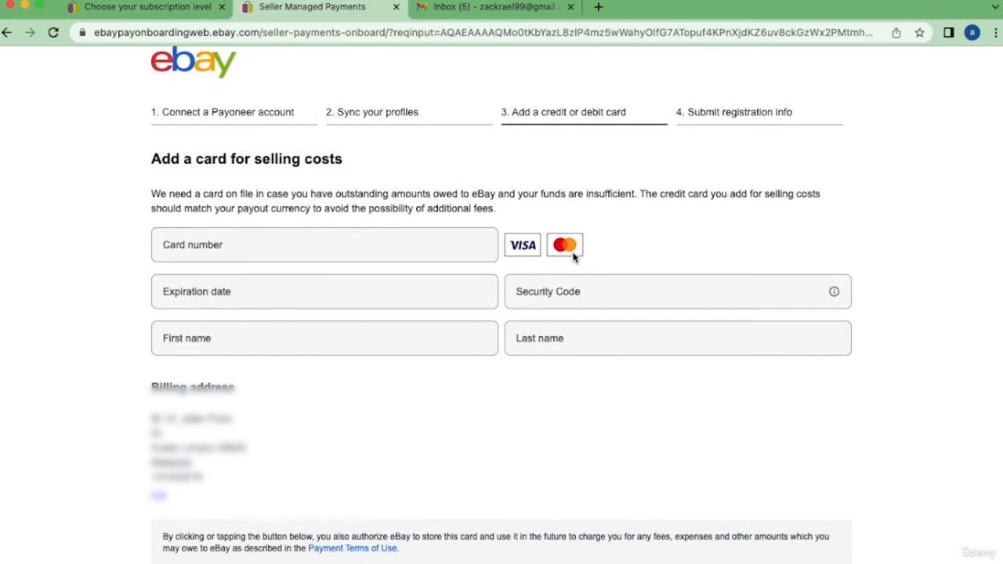
{"action": "scroll", "coordinate": [572, 257], "scroll_direction": "up", "scroll_amount": 1}
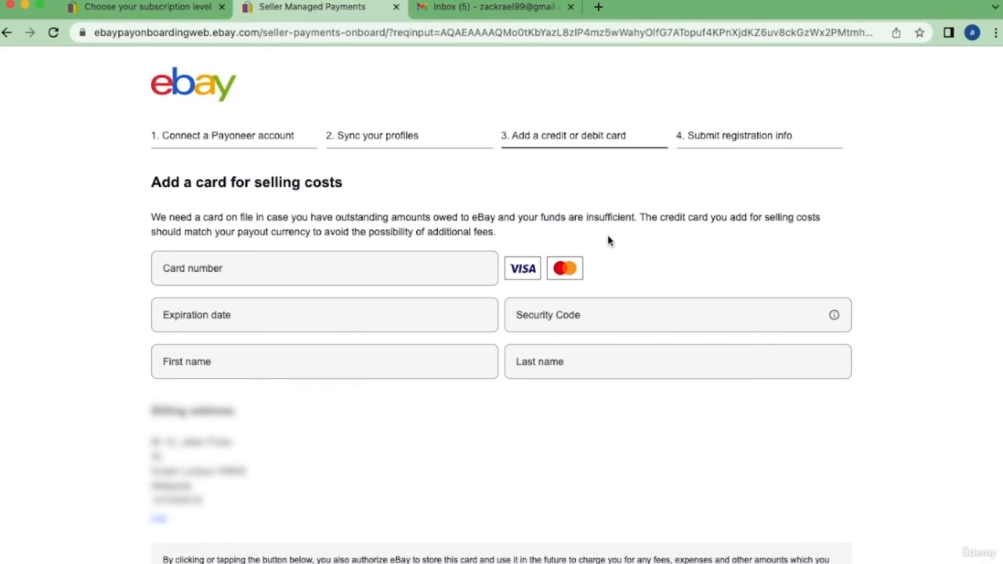
{"action": "left_click", "coordinate": [278, 276]}
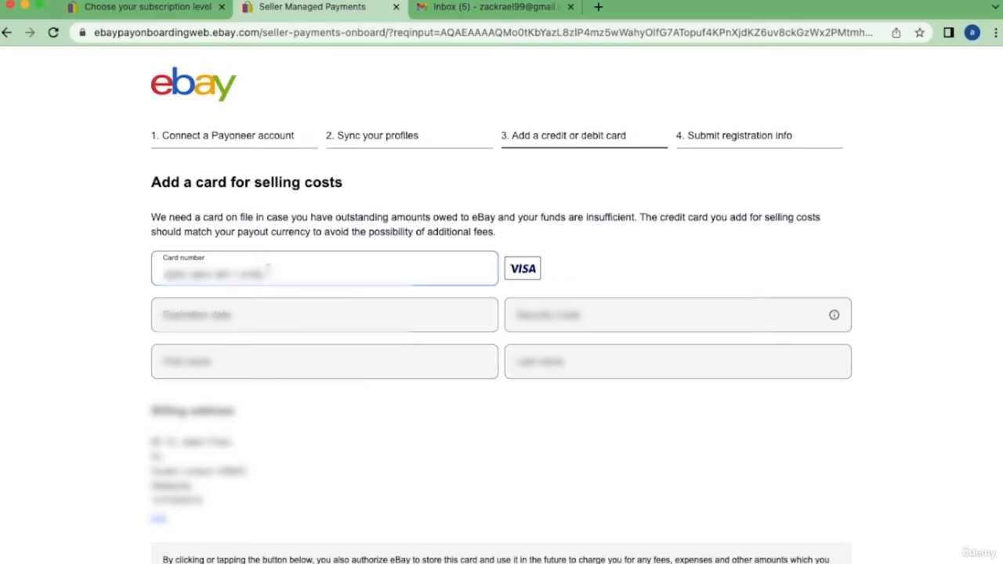
{"action": "left_click", "coordinate": [283, 311]}
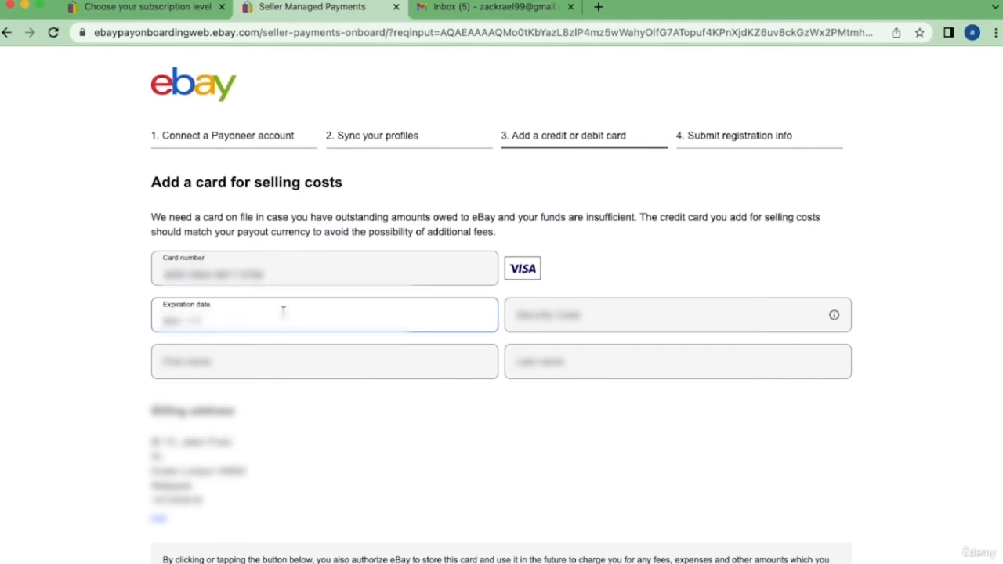
{"action": "type", "text": "****"}
{"action": "left_click", "coordinate": [568, 316]}
{"action": "type", "text": "***"}
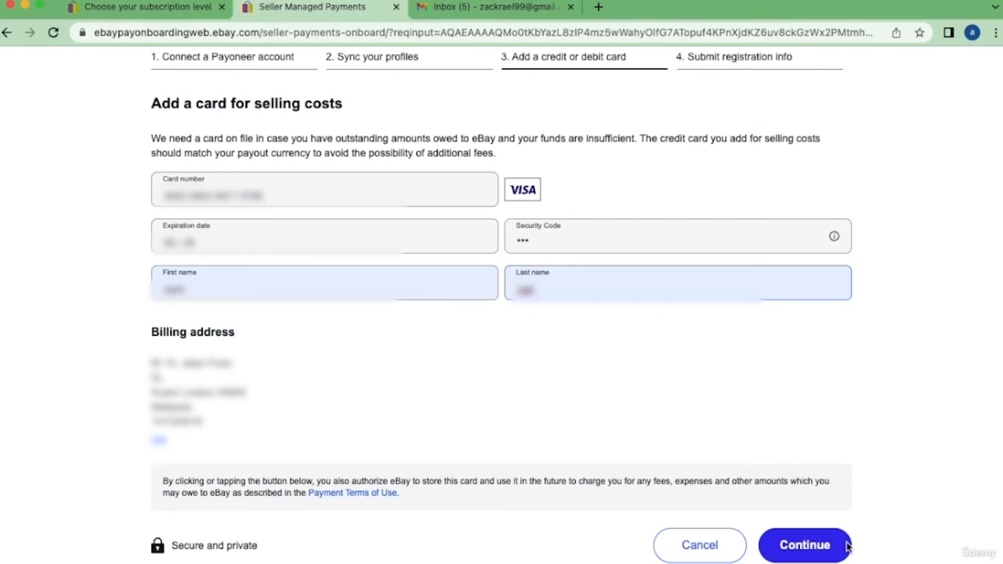
{"action": "left_click", "coordinate": [806, 547]}
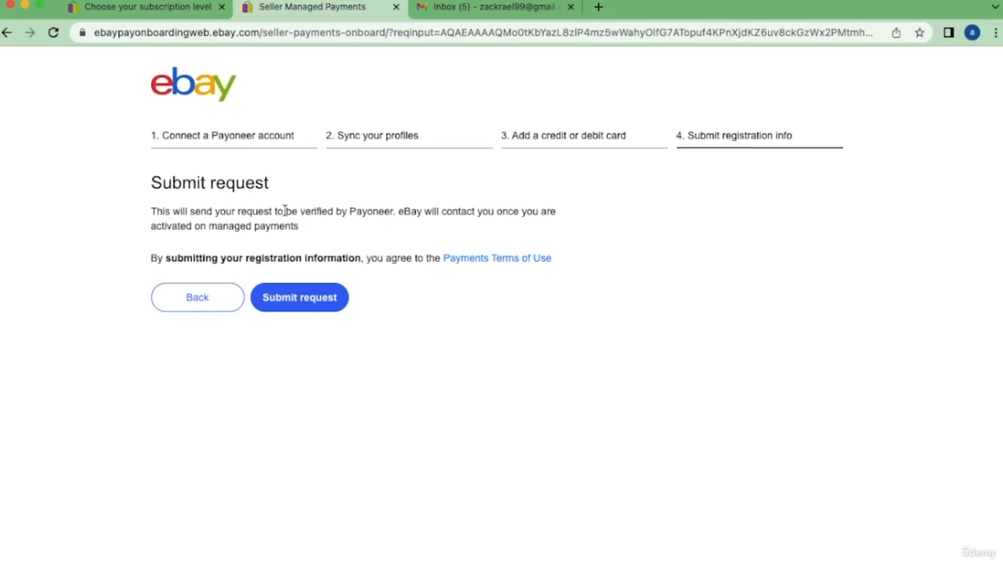
Step: Send the managed-payments registration info to Payoneer using Submit request
{"action": "left_click", "coordinate": [300, 301]}
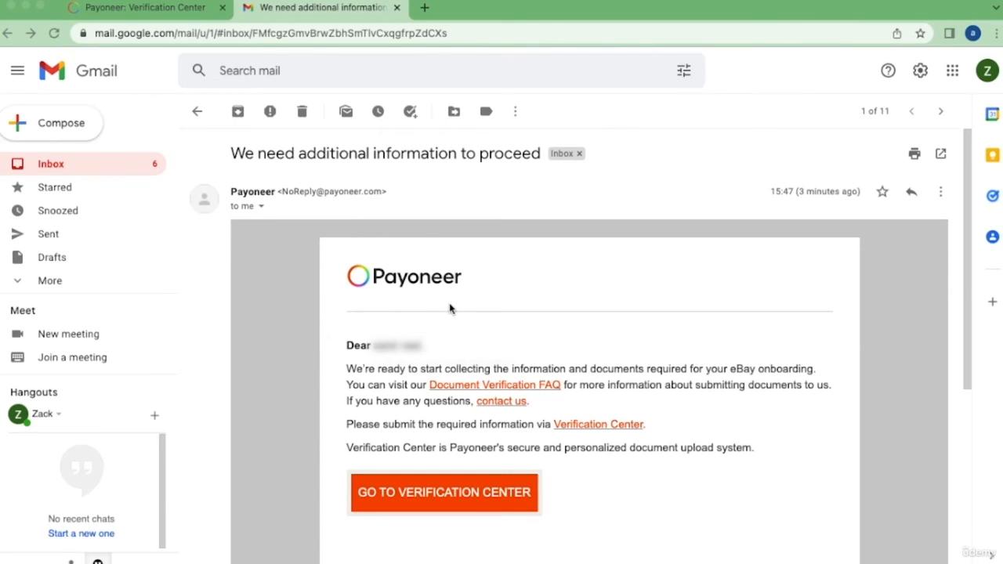
Step: Follow the 'We need additional information to proceed' email's link to Payoneer's Verification Center
{"action": "left_click", "coordinate": [427, 495]}
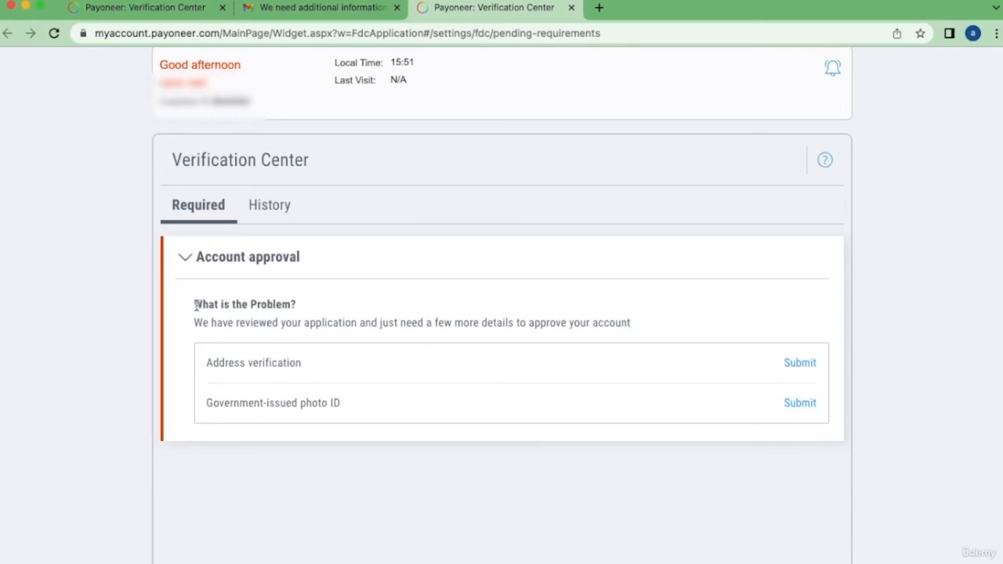
Step: Review the pending Address verification and Government-issued photo ID approval items
{"action": "left_click_drag", "start_coordinate": [204, 365], "coordinate": [303, 366]}
{"action": "left_click", "coordinate": [413, 317]}
{"action": "left_click_drag", "start_coordinate": [205, 404], "coordinate": [347, 405]}
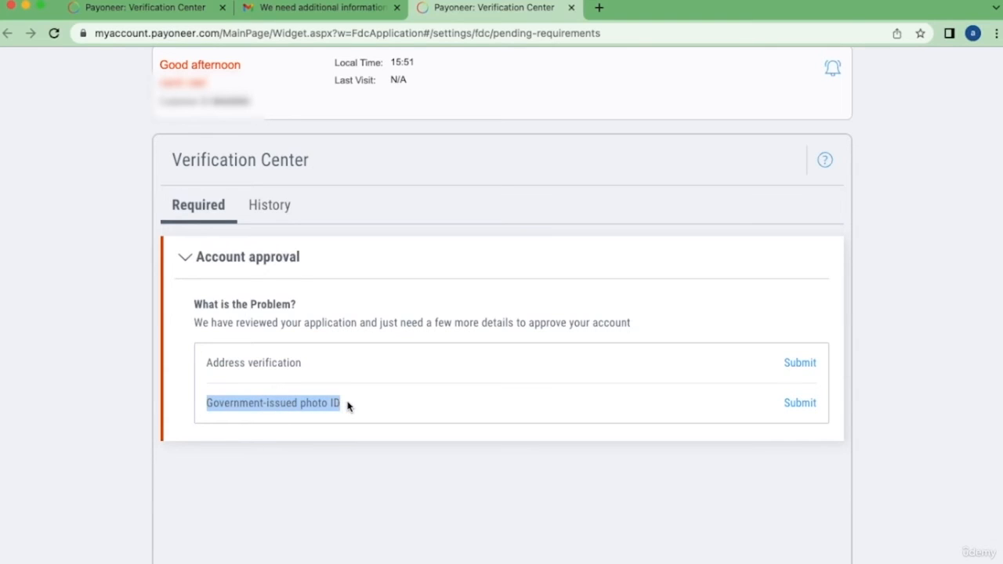
{"action": "left_click", "coordinate": [348, 405]}
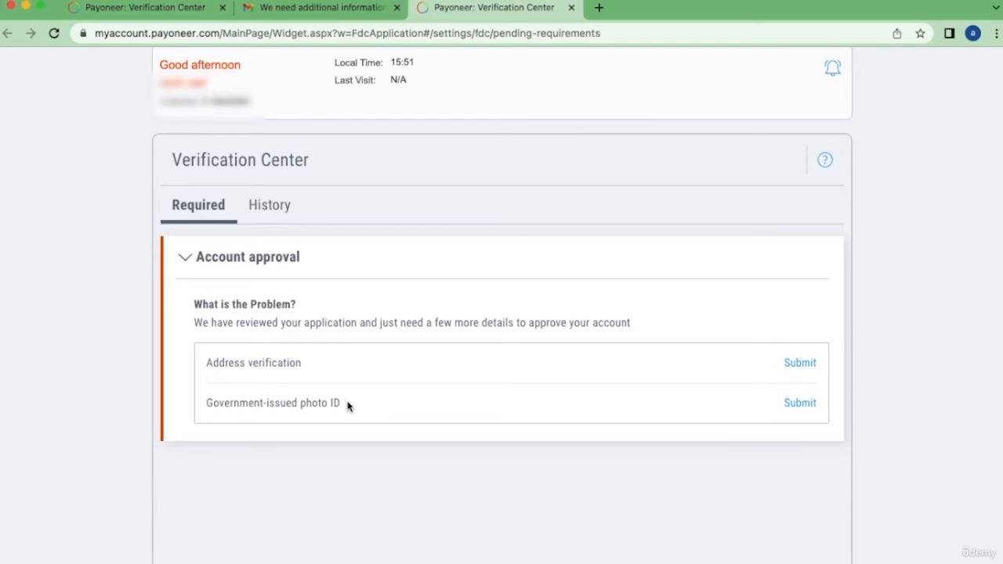
{"action": "left_click", "coordinate": [800, 362]}
{"action": "scroll", "coordinate": [783, 372], "scroll_direction": "down", "scroll_amount": 1}
{"action": "scroll", "coordinate": [780, 372], "scroll_direction": "down", "scroll_amount": 3}
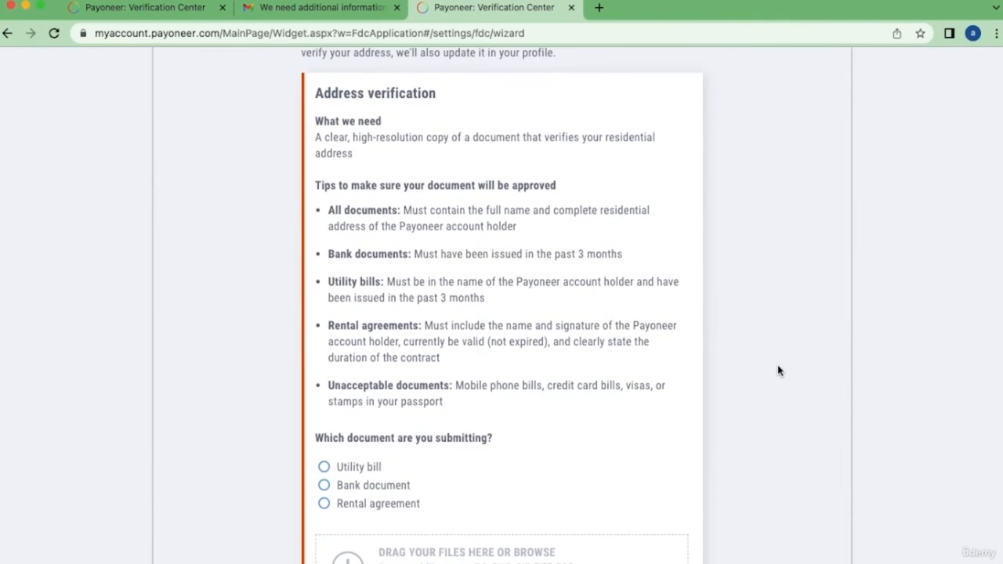
{"action": "scroll", "coordinate": [556, 271], "scroll_direction": "up", "scroll_amount": 2}
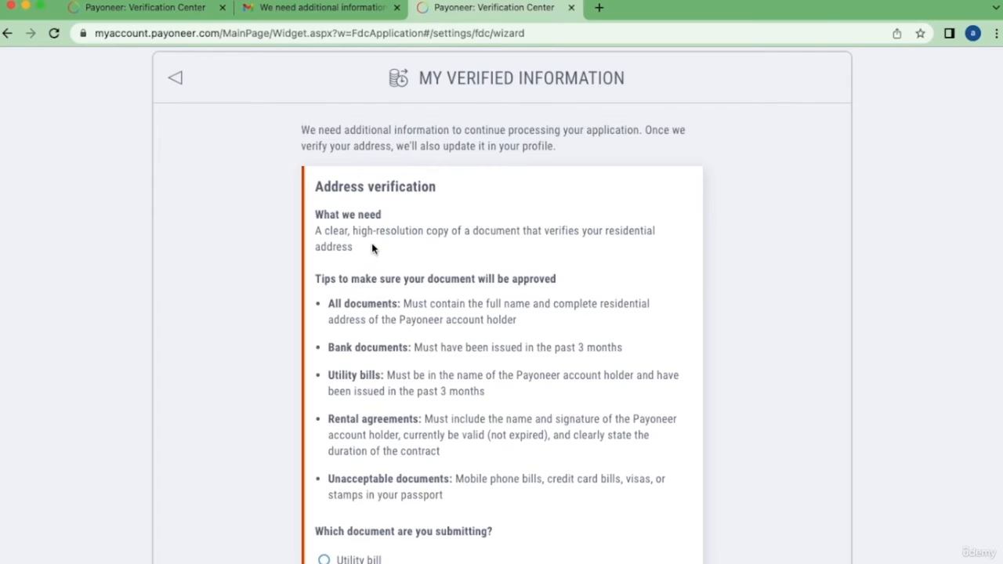
{"action": "scroll", "coordinate": [375, 235], "scroll_direction": "down", "scroll_amount": 2}
{"action": "scroll", "coordinate": [373, 248], "scroll_direction": "down", "scroll_amount": 1}
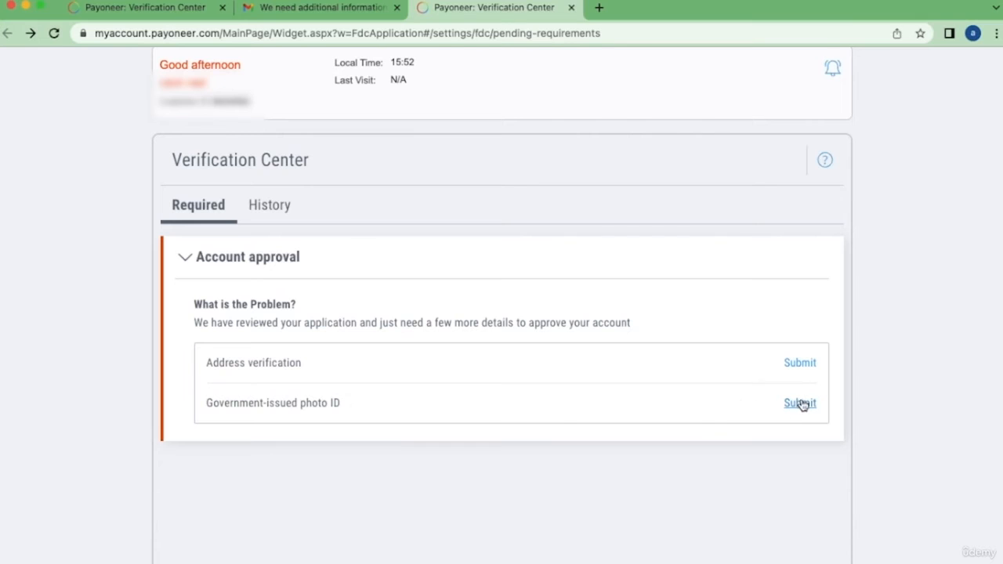
{"action": "left_click", "coordinate": [800, 403]}
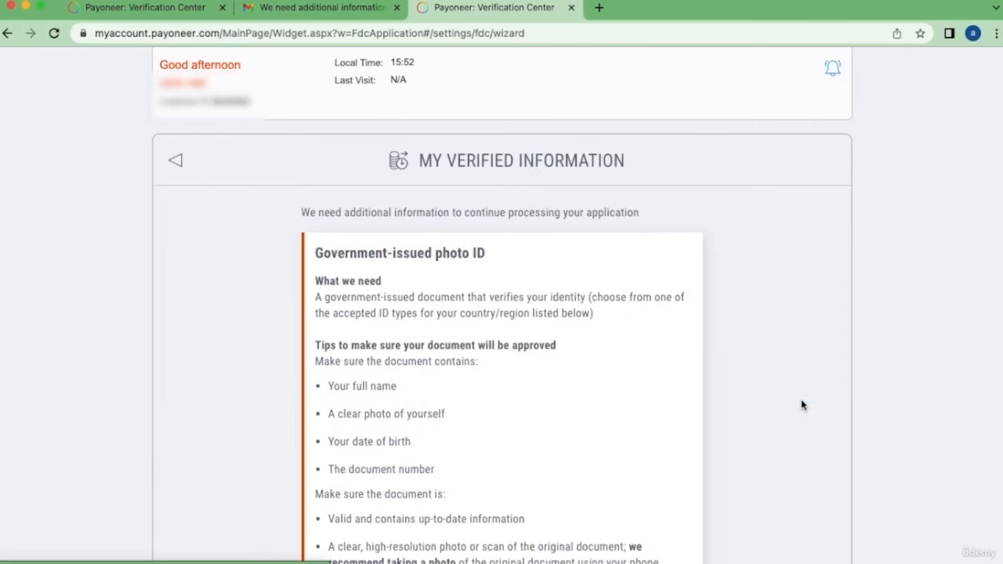
{"action": "scroll", "coordinate": [750, 405], "scroll_direction": "down", "scroll_amount": 4}
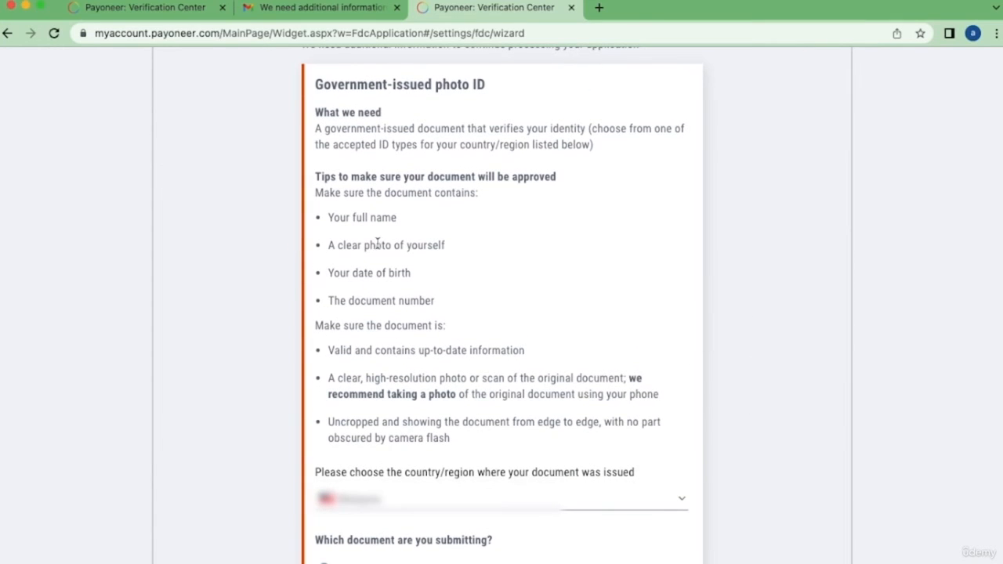
{"action": "scroll", "coordinate": [446, 352], "scroll_direction": "down", "scroll_amount": 3}
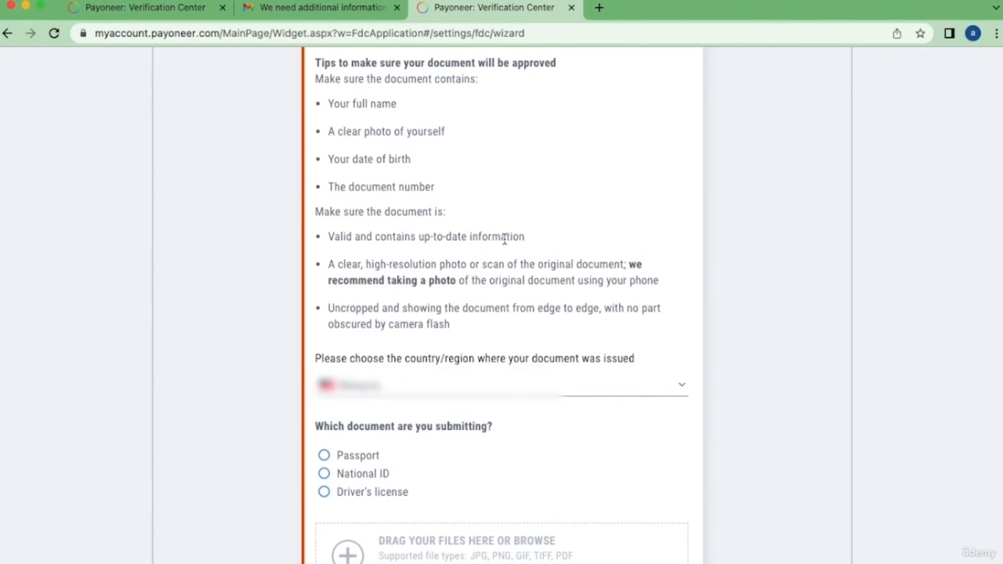
{"action": "scroll", "coordinate": [414, 298], "scroll_direction": "down", "scroll_amount": 2}
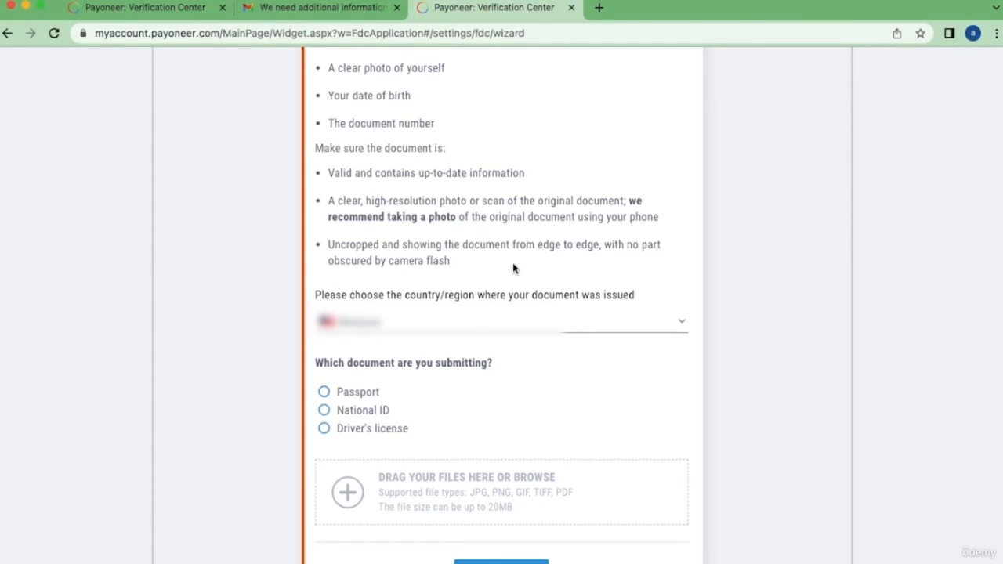
{"action": "scroll", "coordinate": [408, 284], "scroll_direction": "down", "scroll_amount": 1}
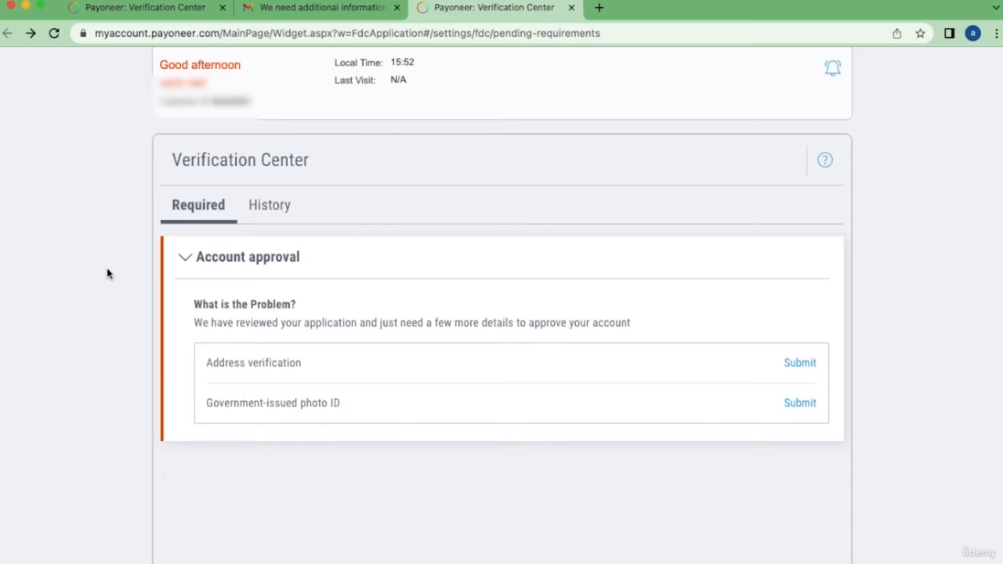
{"action": "left_click", "coordinate": [800, 365]}
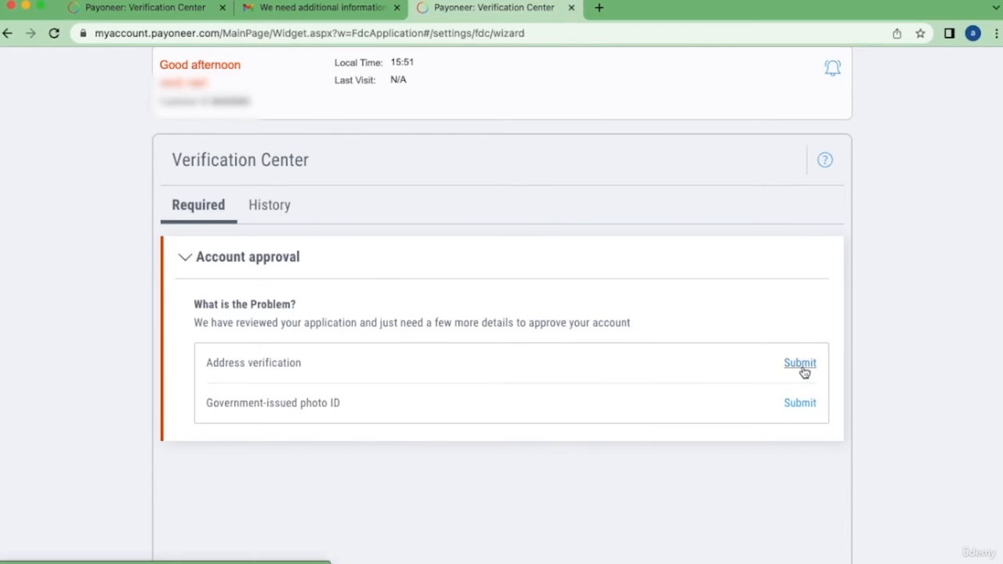
{"action": "scroll", "coordinate": [780, 373], "scroll_direction": "down", "scroll_amount": 1}
{"action": "scroll", "coordinate": [779, 373], "scroll_direction": "down", "scroll_amount": 3}
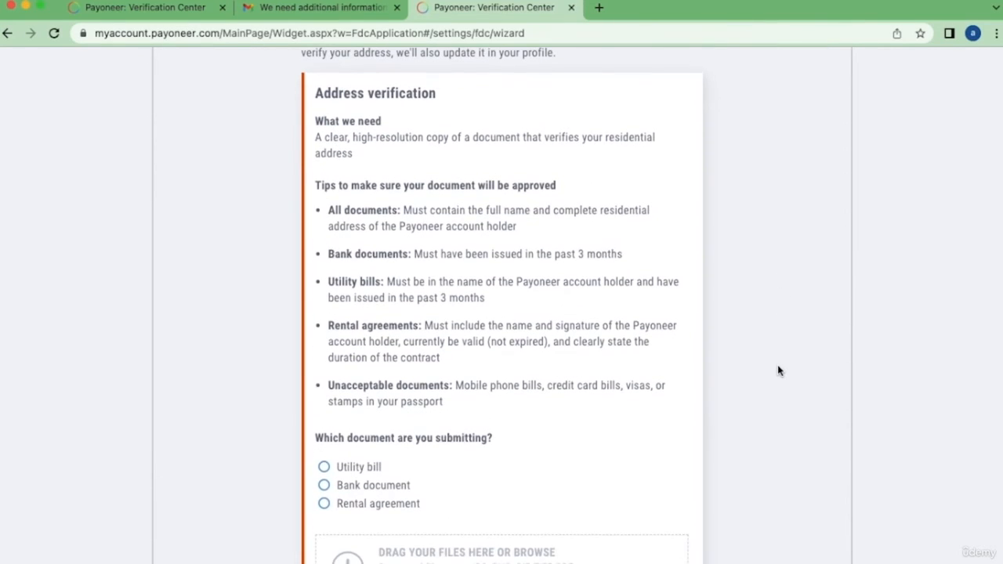
{"action": "scroll", "coordinate": [564, 273], "scroll_direction": "up", "scroll_amount": 2}
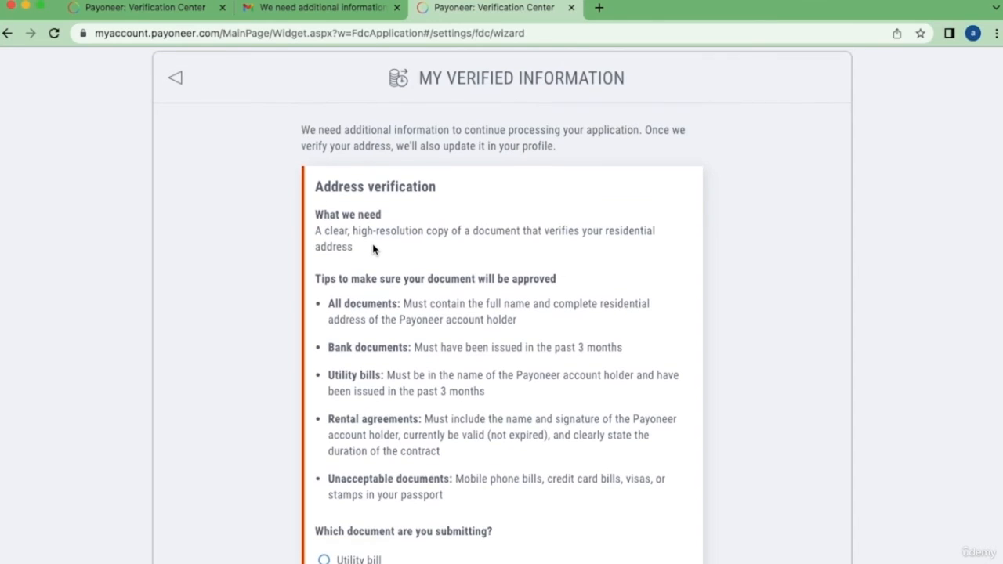
{"action": "scroll", "coordinate": [374, 249], "scroll_direction": "down", "scroll_amount": 2}
{"action": "scroll", "coordinate": [374, 249], "scroll_direction": "down", "scroll_amount": 1}
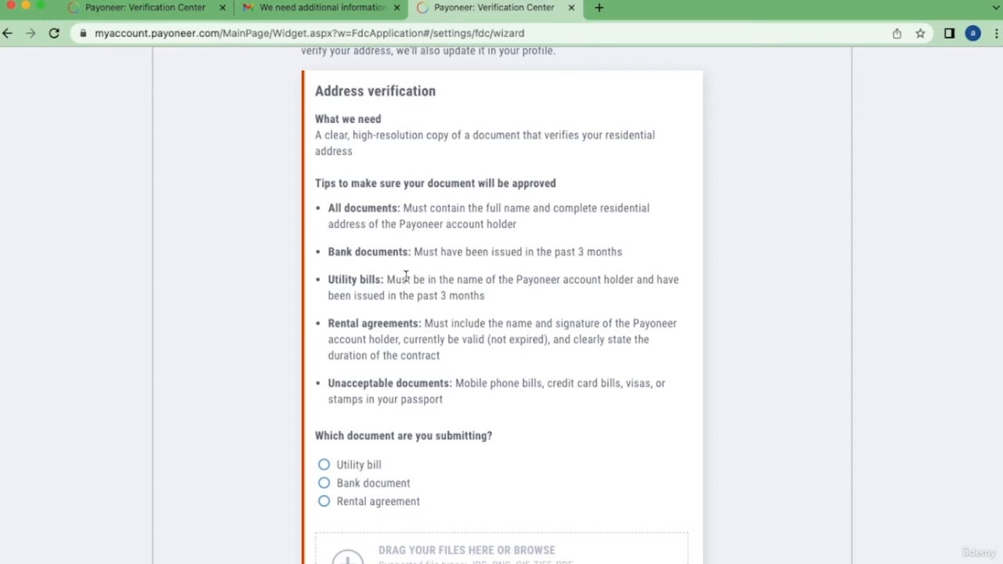
{"action": "scroll", "coordinate": [421, 388], "scroll_direction": "down", "scroll_amount": 5}
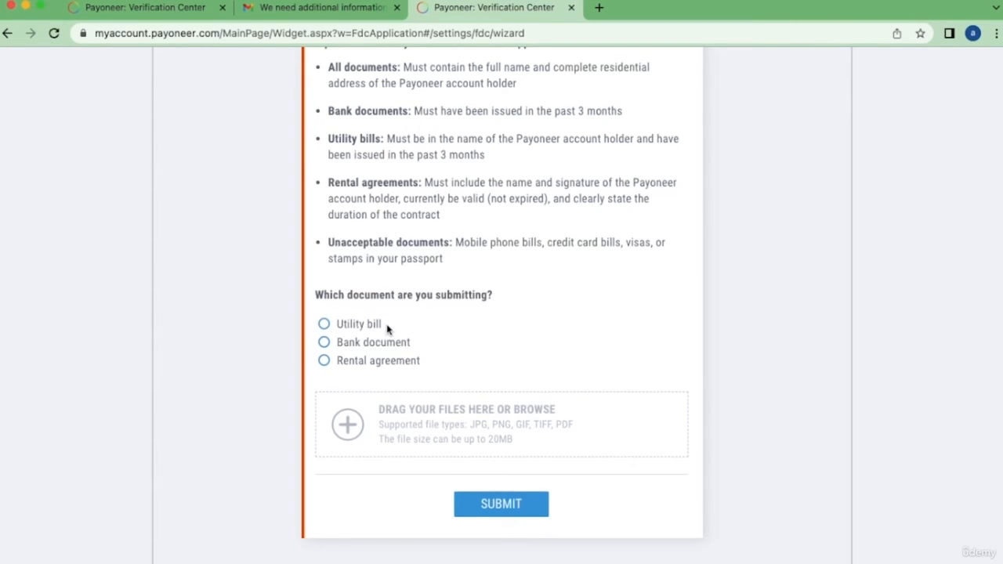
{"action": "left_click", "coordinate": [502, 505]}
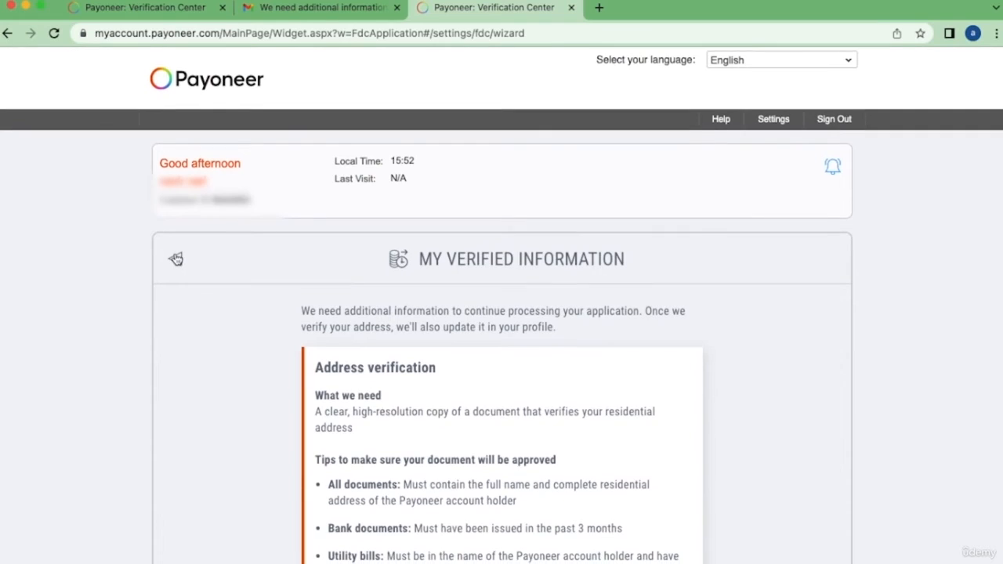
{"action": "left_click", "coordinate": [175, 259]}
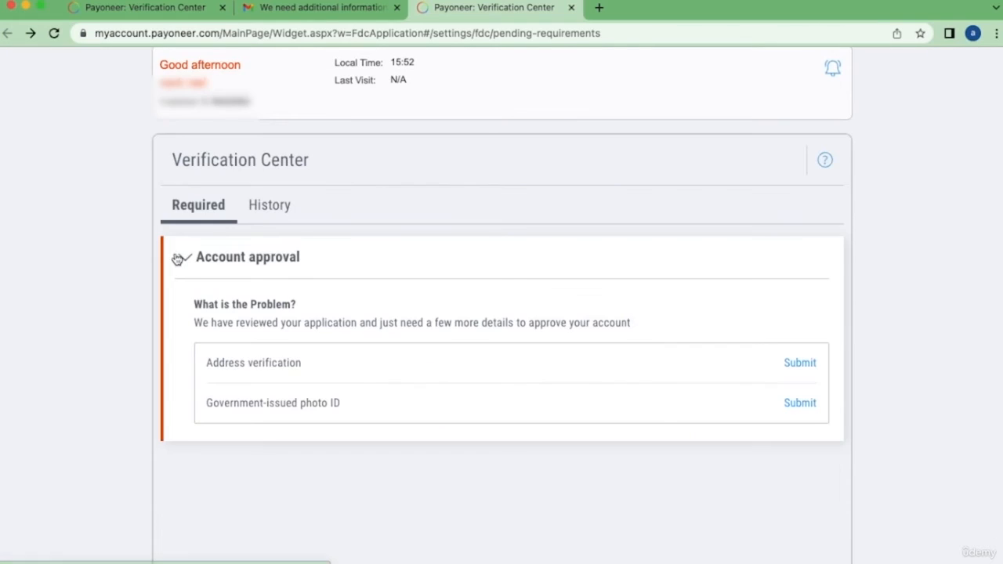
Step: Open the government-issued photo ID form and review its passport, national ID and driver's license upload options
{"action": "left_click", "coordinate": [801, 404]}
{"action": "scroll", "coordinate": [756, 405], "scroll_direction": "down", "scroll_amount": 5}
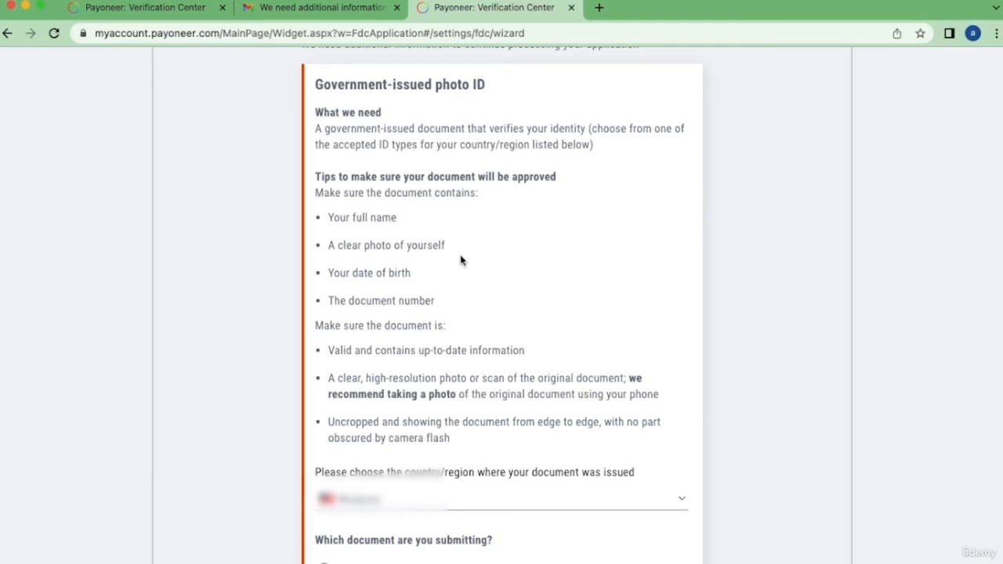
{"action": "scroll", "coordinate": [445, 349], "scroll_direction": "down", "scroll_amount": 3}
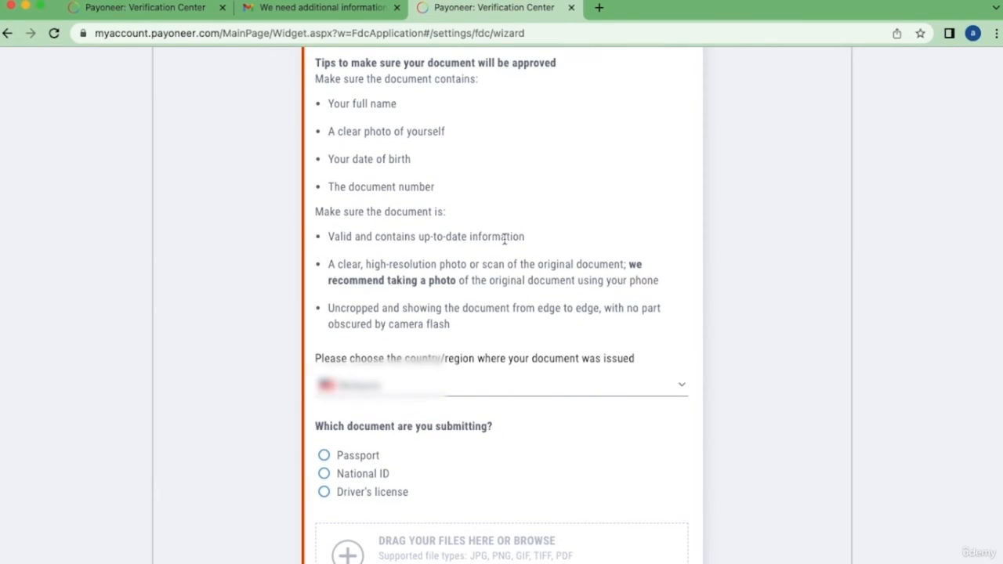
{"action": "scroll", "coordinate": [461, 262], "scroll_direction": "down", "scroll_amount": 2}
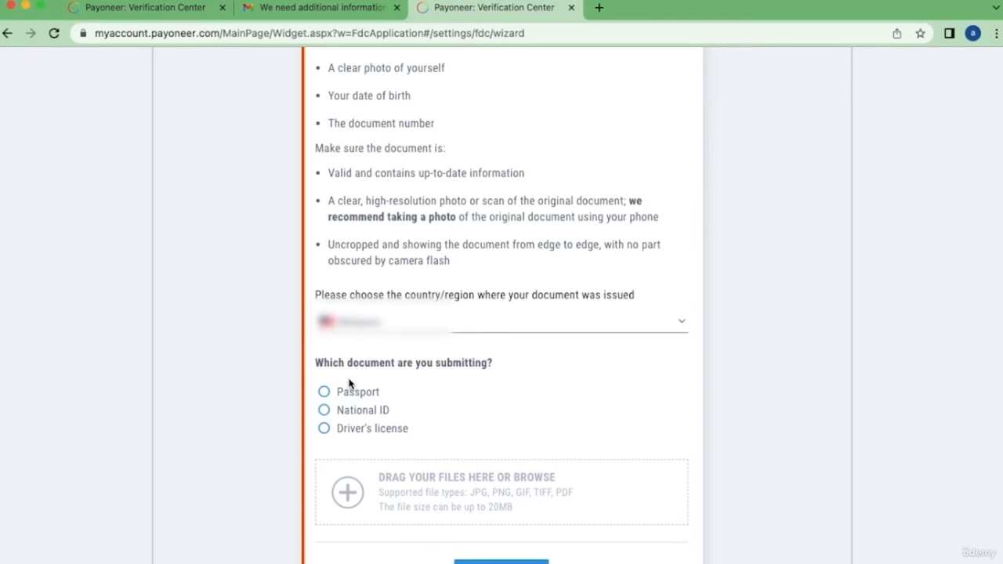
{"action": "scroll", "coordinate": [350, 385], "scroll_direction": "down", "scroll_amount": 1}
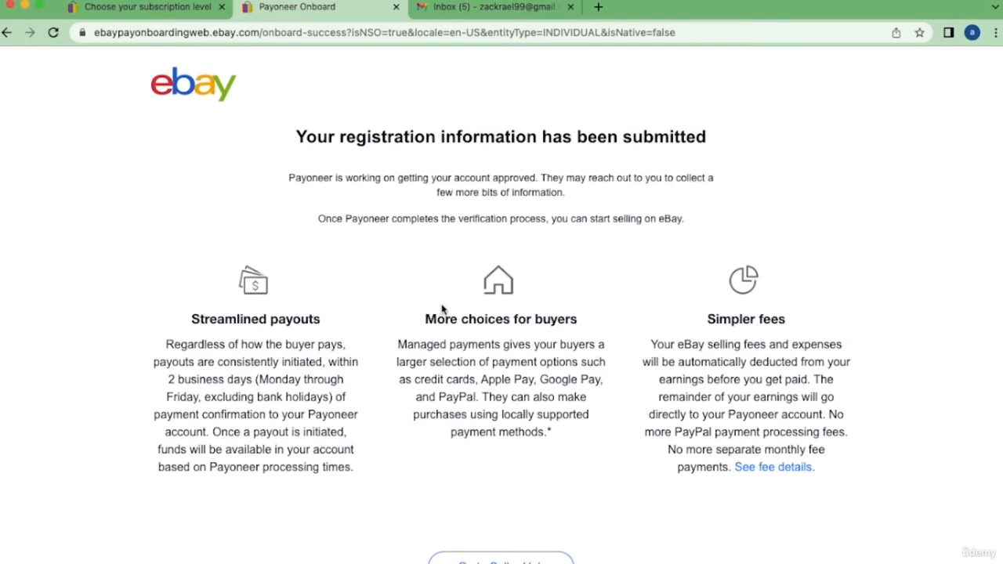
Step: Show the Create policy menu's policy types on the Manage your business policies page
{"action": "scroll", "coordinate": [441, 309], "scroll_direction": "down", "scroll_amount": 1}
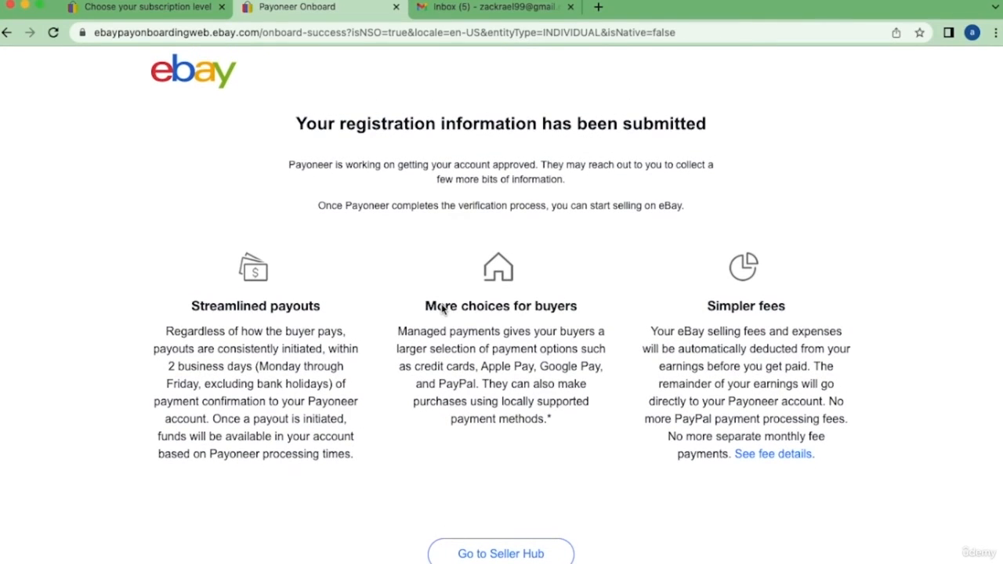
{"action": "scroll", "coordinate": [442, 309], "scroll_direction": "down", "scroll_amount": 1}
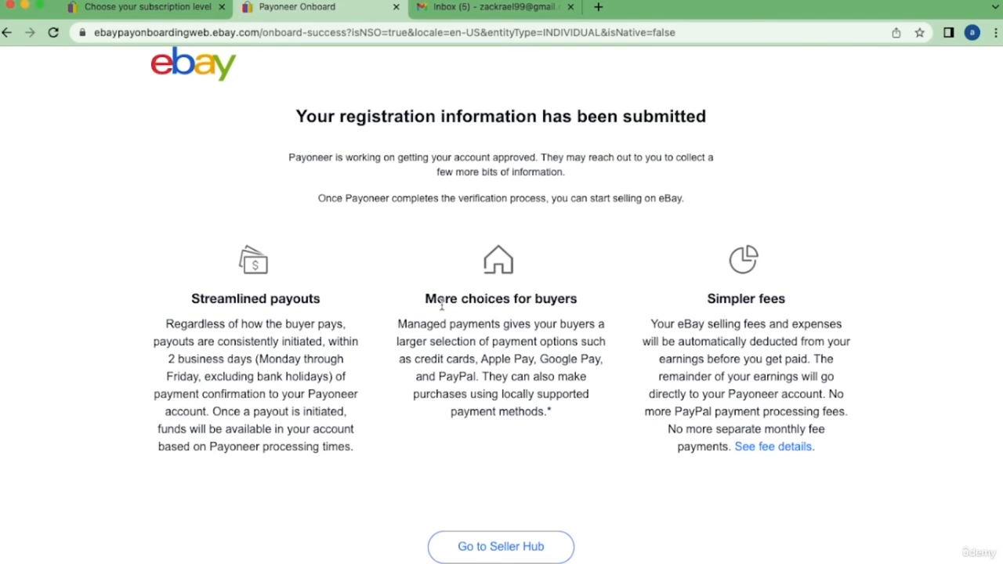
{"action": "scroll", "coordinate": [441, 305], "scroll_direction": "up", "scroll_amount": 1}
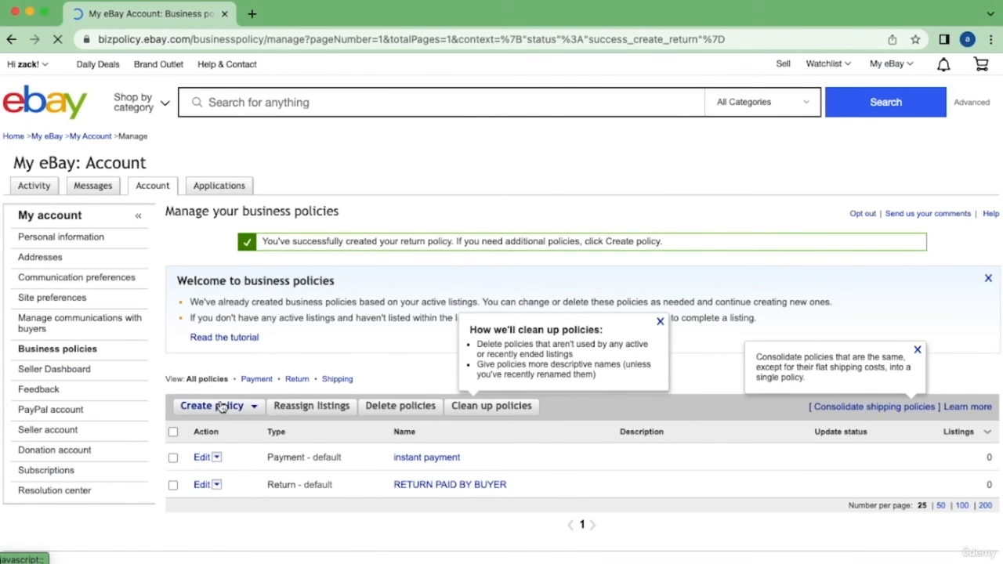
{"action": "left_click", "coordinate": [222, 407]}
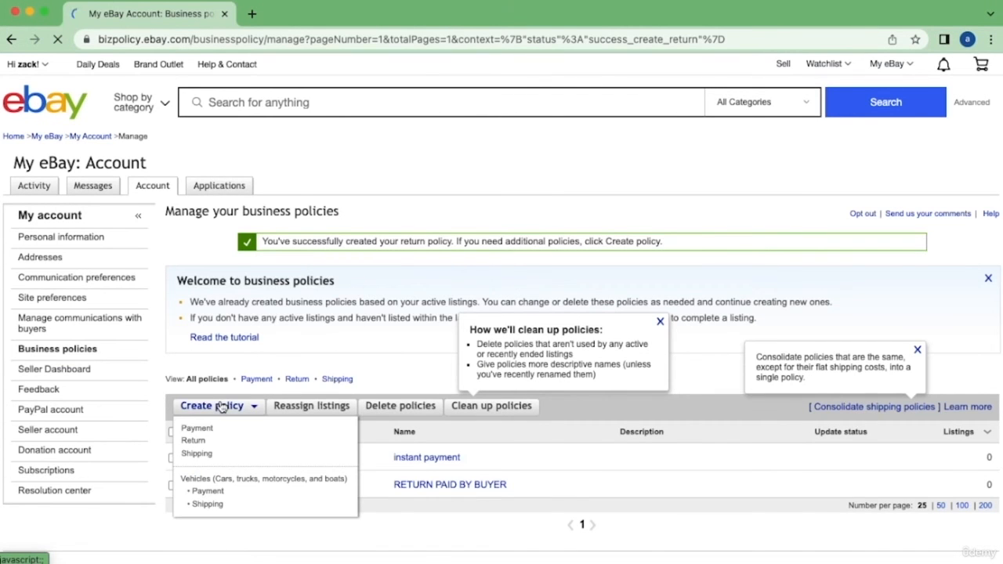
Step: Start a new shipping policy named 'SHIP FROM US' and make it the default
{"action": "left_click", "coordinate": [223, 455]}
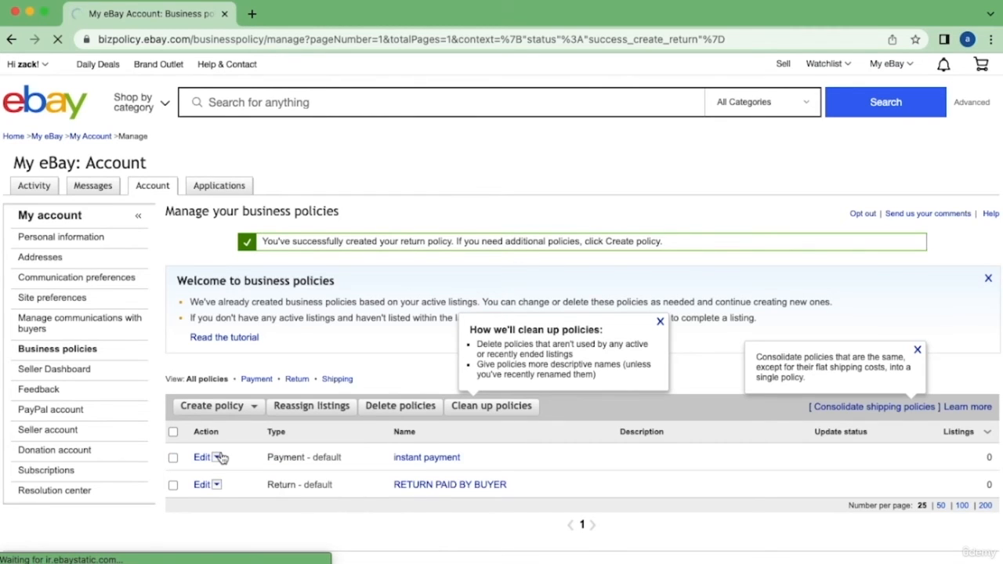
{"action": "left_click", "coordinate": [347, 262]}
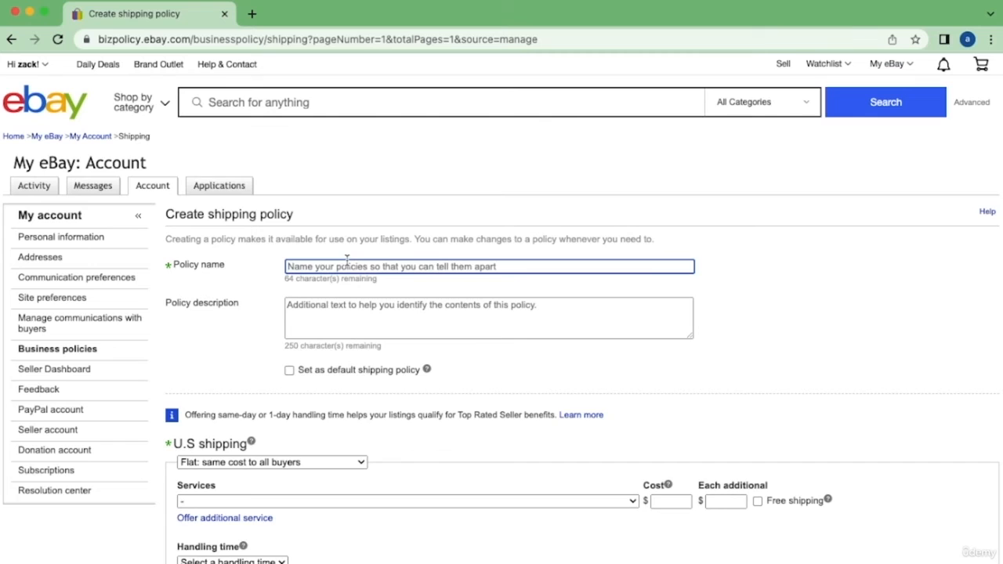
{"action": "type", "text": "SHIP"}
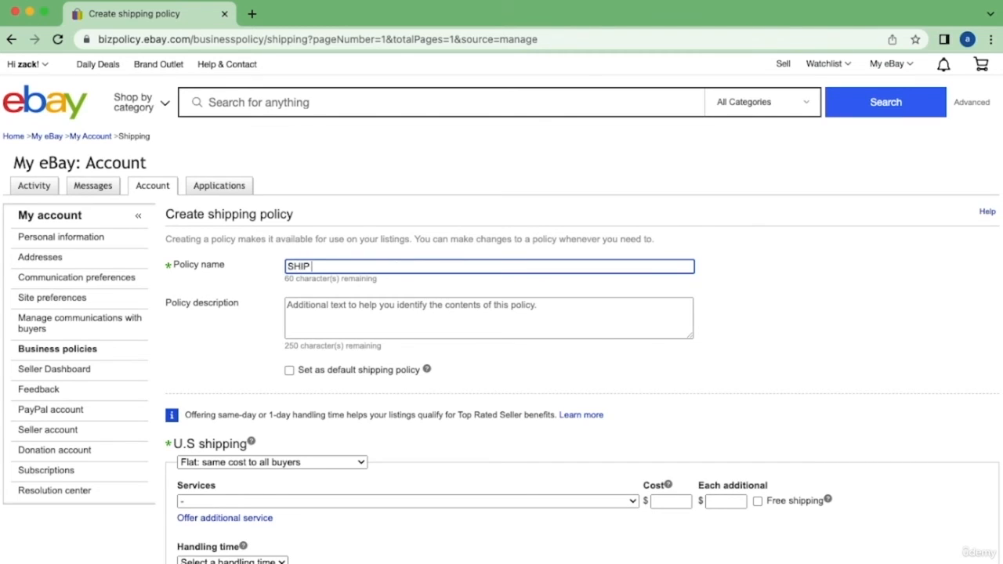
{"action": "type", "text": " FROM US"}
{"action": "left_click", "coordinate": [242, 359]}
{"action": "scroll", "coordinate": [282, 374], "scroll_direction": "down", "scroll_amount": 1}
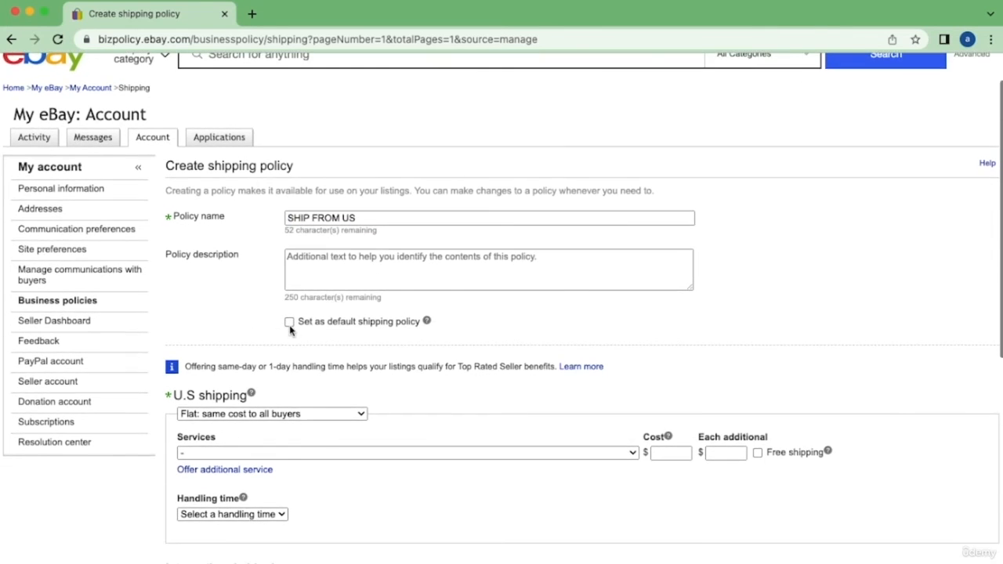
{"action": "left_click", "coordinate": [289, 323]}
Step: Choose USPS Priority Mail (2 to 5 business days) as the U.S. shipping service
{"action": "scroll", "coordinate": [302, 335], "scroll_direction": "down", "scroll_amount": 2}
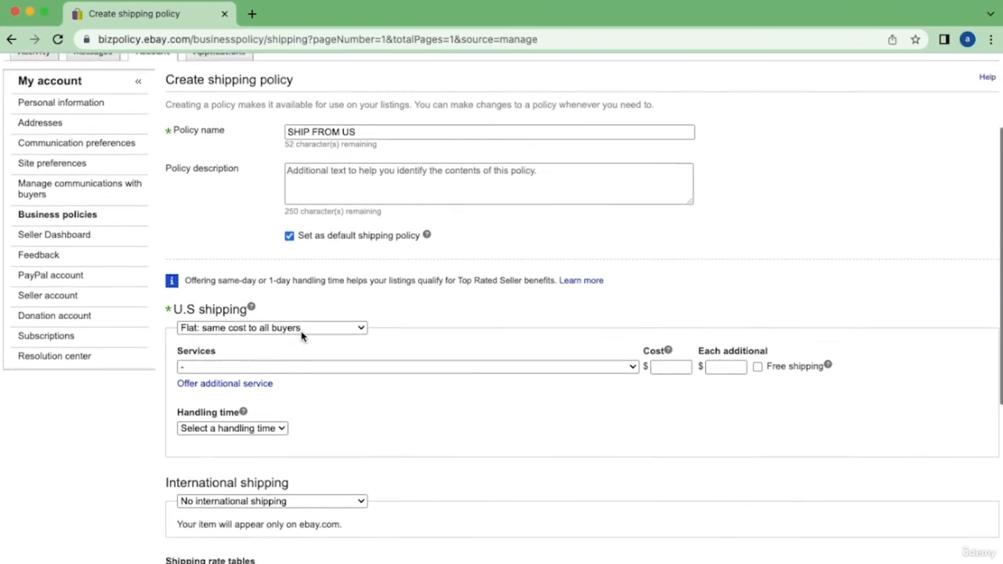
{"action": "scroll", "coordinate": [303, 333], "scroll_direction": "down", "scroll_amount": 1}
{"action": "left_click", "coordinate": [293, 343]}
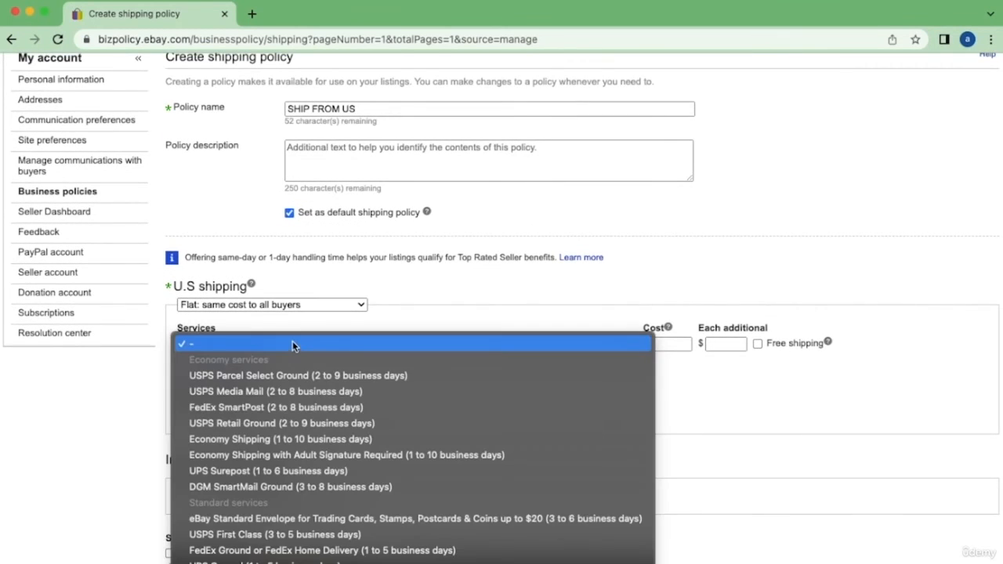
{"action": "scroll", "coordinate": [519, 442], "scroll_direction": "down", "scroll_amount": 2}
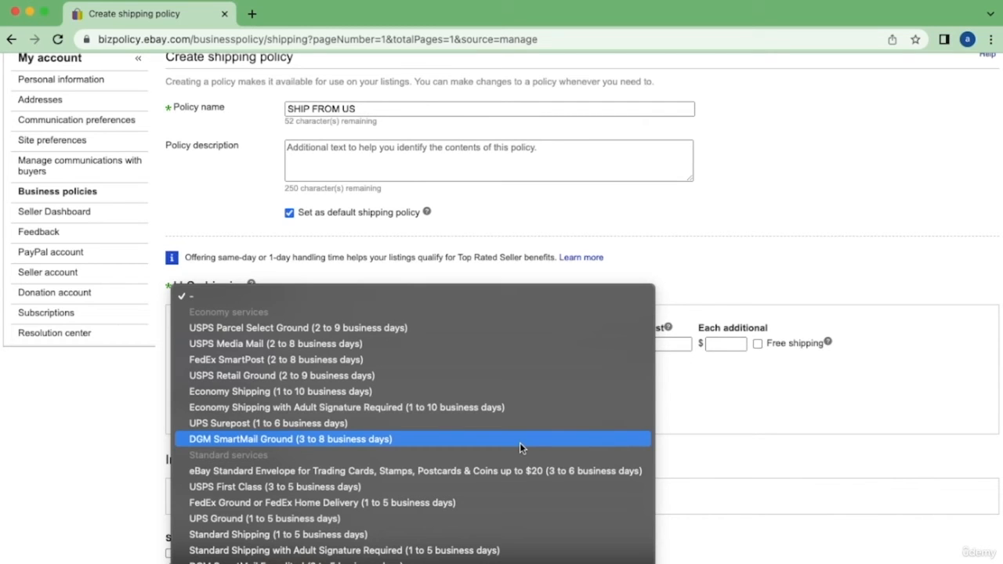
{"action": "scroll", "coordinate": [519, 447], "scroll_direction": "down", "scroll_amount": 5}
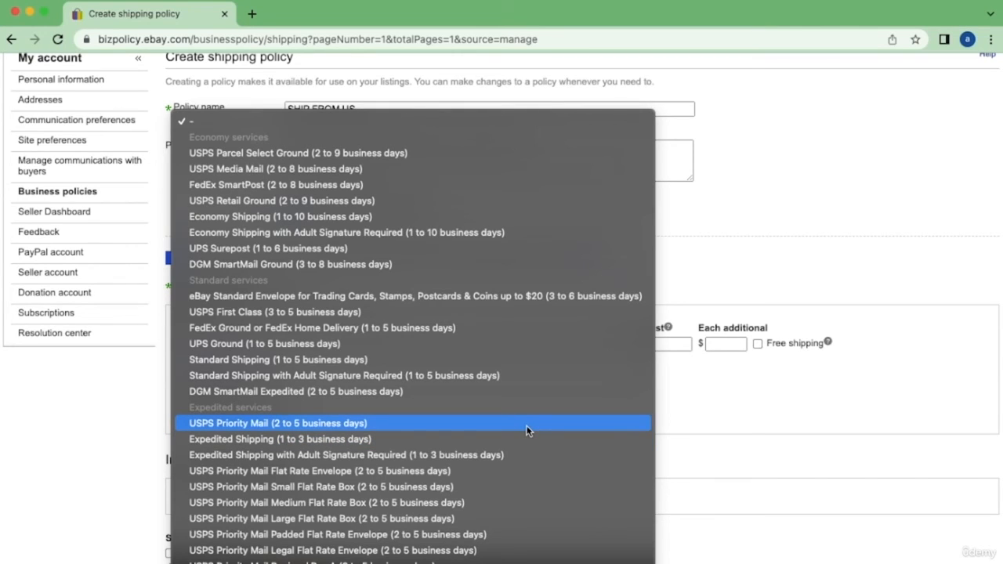
{"action": "left_click", "coordinate": [527, 430]}
{"action": "left_click", "coordinate": [667, 346]}
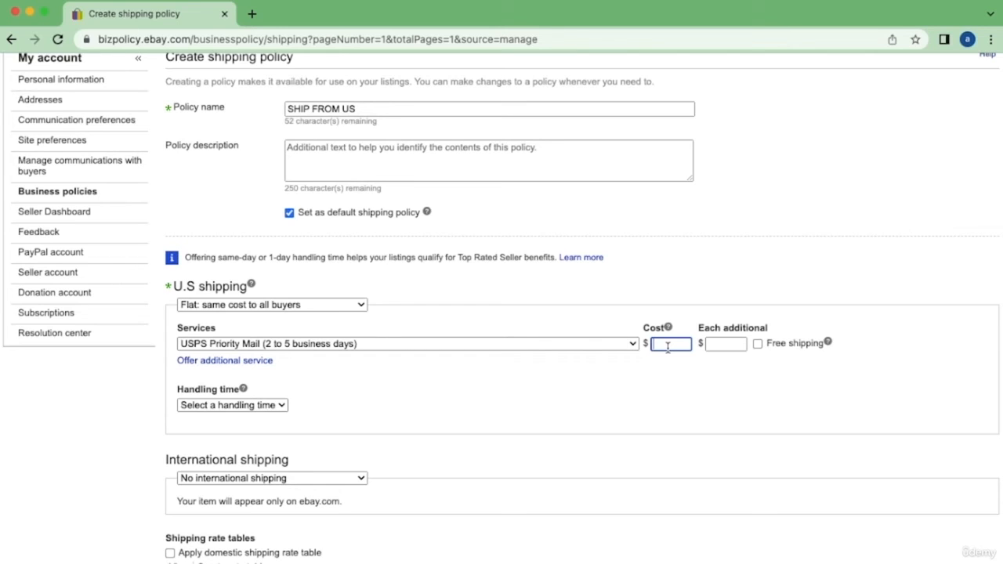
Step: Mark the USPS Priority Mail service as free shipping and set handling time to 3 business days
{"action": "left_click", "coordinate": [718, 345]}
{"action": "left_click", "coordinate": [750, 365]}
{"action": "left_click", "coordinate": [757, 345]}
{"action": "left_click", "coordinate": [265, 413]}
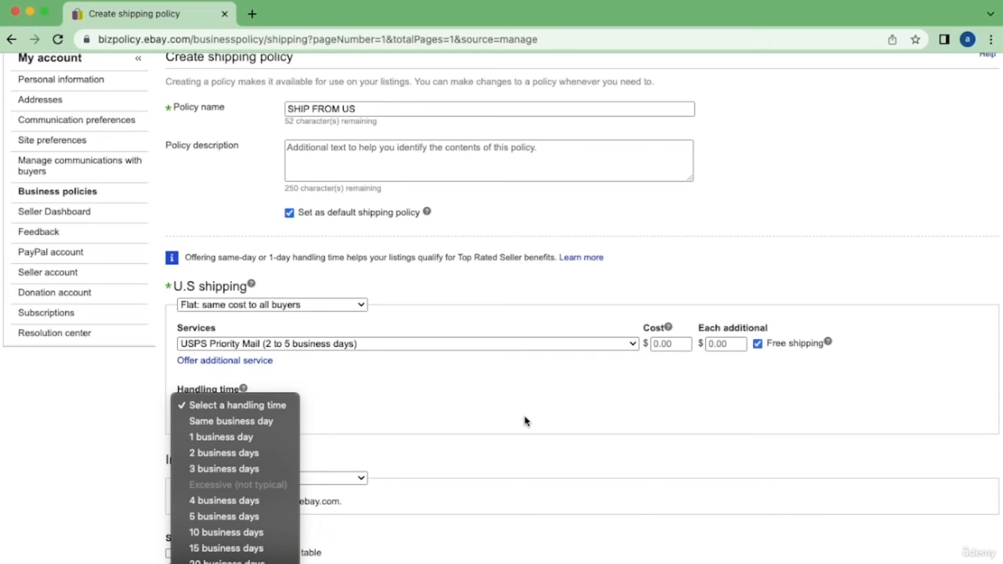
{"action": "left_click", "coordinate": [220, 469]}
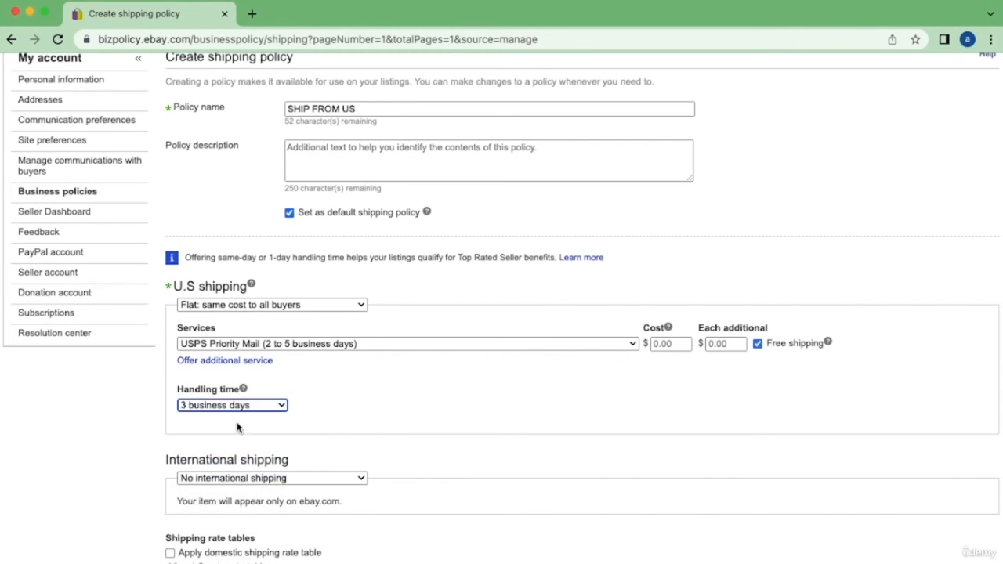
{"action": "scroll", "coordinate": [412, 421], "scroll_direction": "down", "scroll_amount": 3}
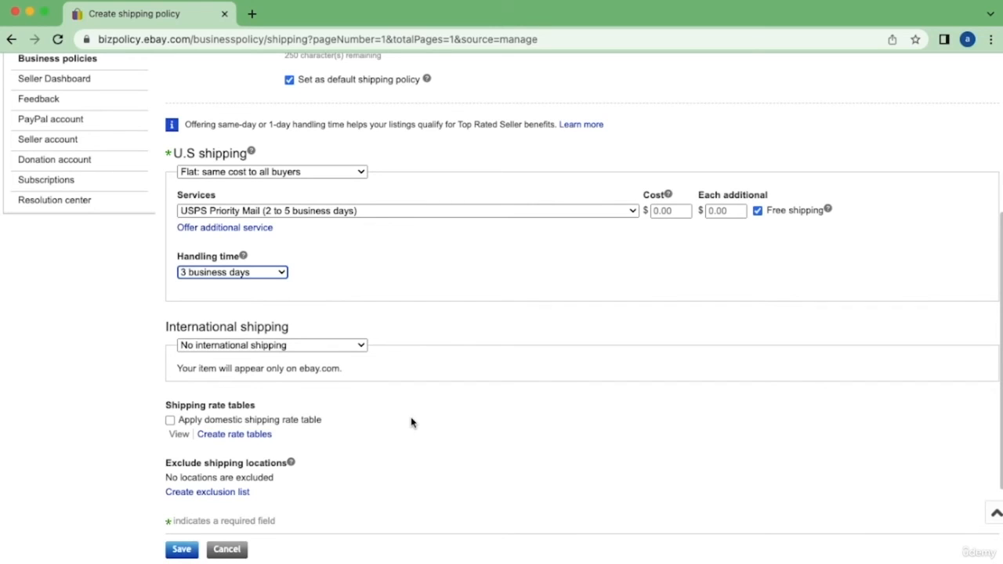
Step: Set international shipping to a flat rate with Worldwide as the destination
{"action": "left_click", "coordinate": [312, 348]}
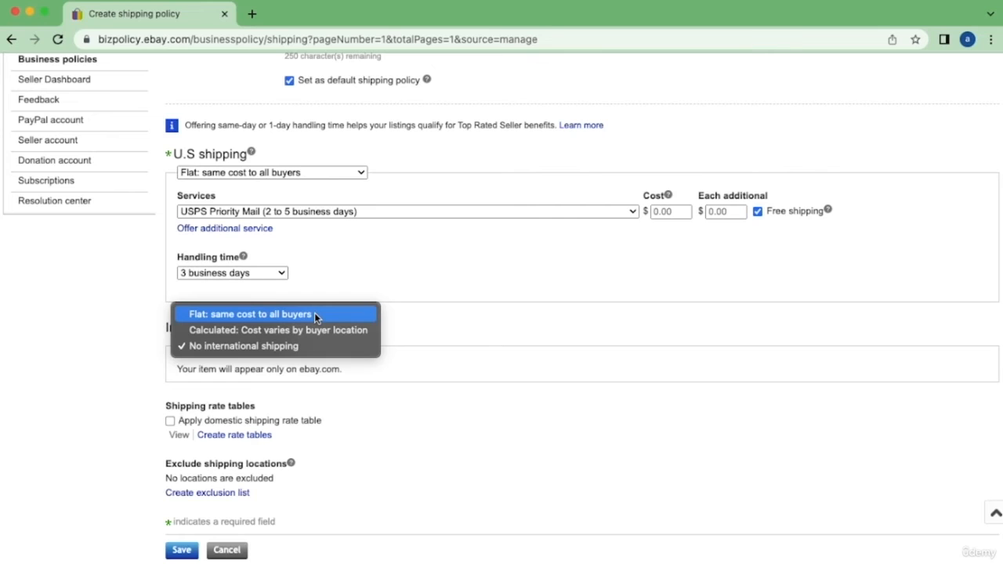
{"action": "left_click", "coordinate": [314, 314]}
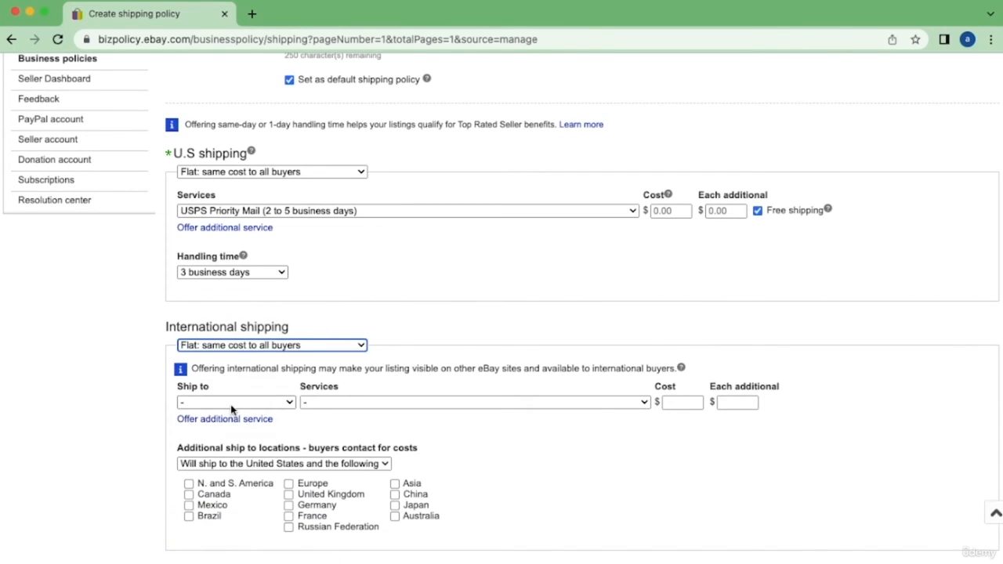
{"action": "left_click", "coordinate": [230, 402]}
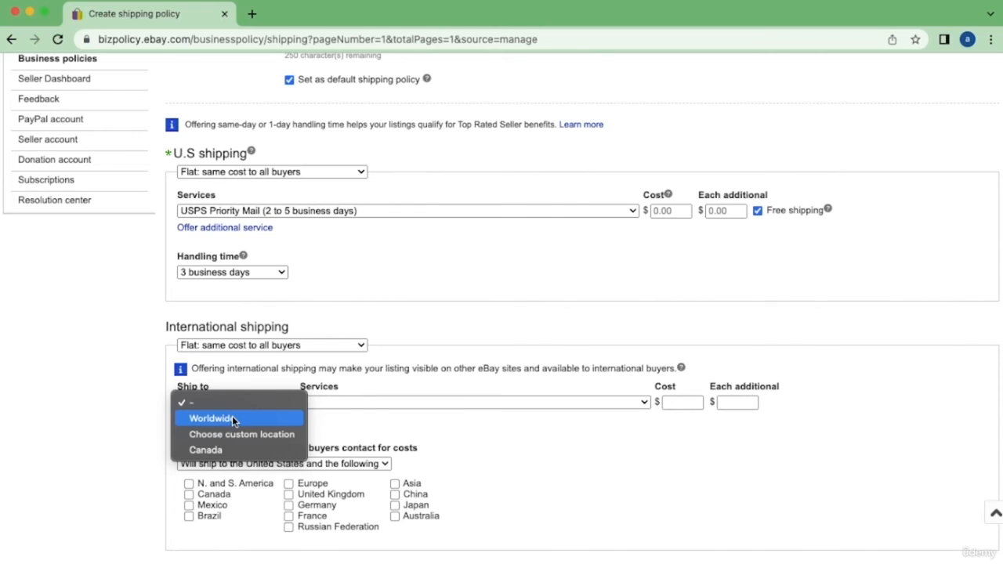
{"action": "left_click", "coordinate": [232, 418]}
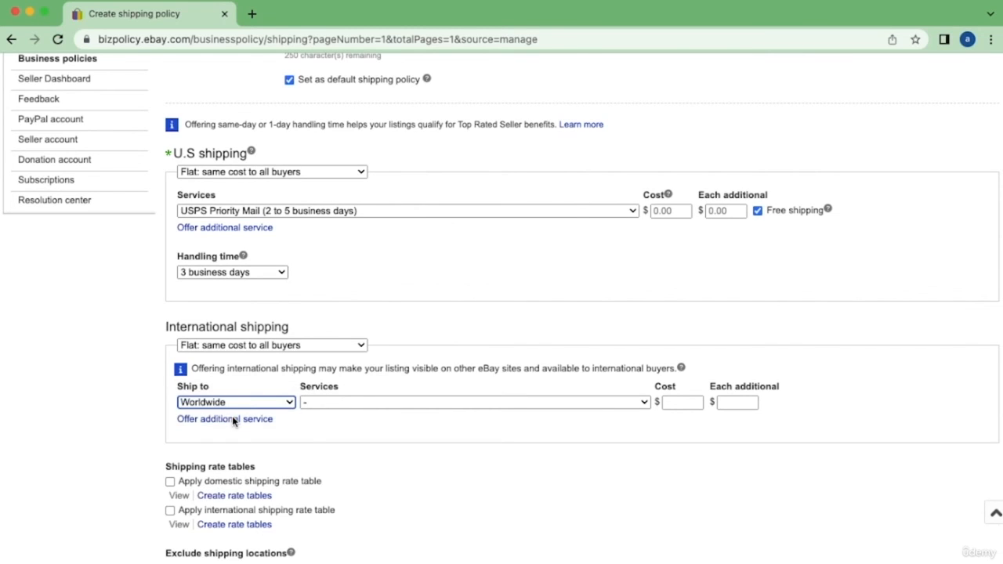
{"action": "left_click", "coordinate": [249, 402]}
{"action": "left_click", "coordinate": [248, 426]}
{"action": "left_click", "coordinate": [270, 402]}
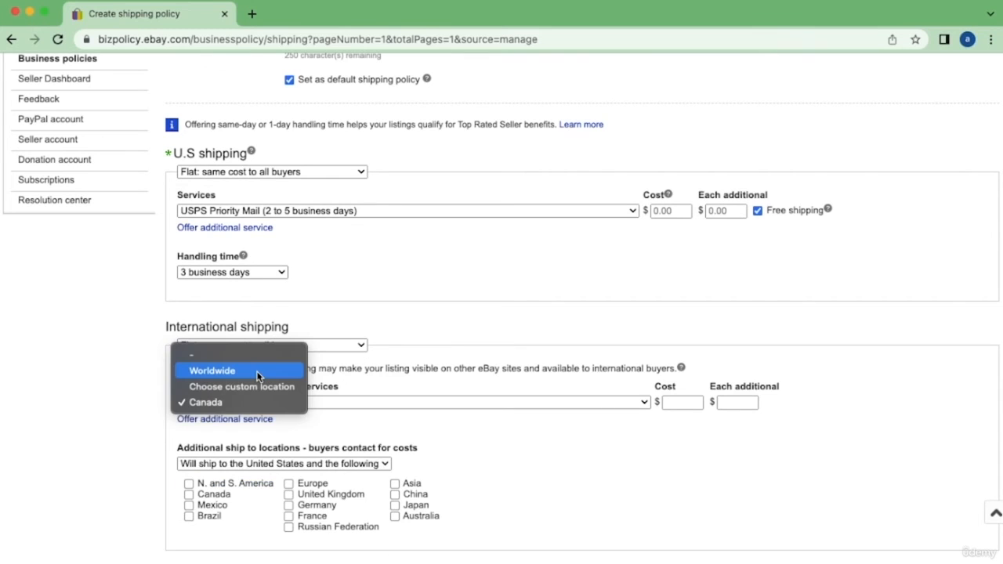
{"action": "left_click", "coordinate": [258, 373]}
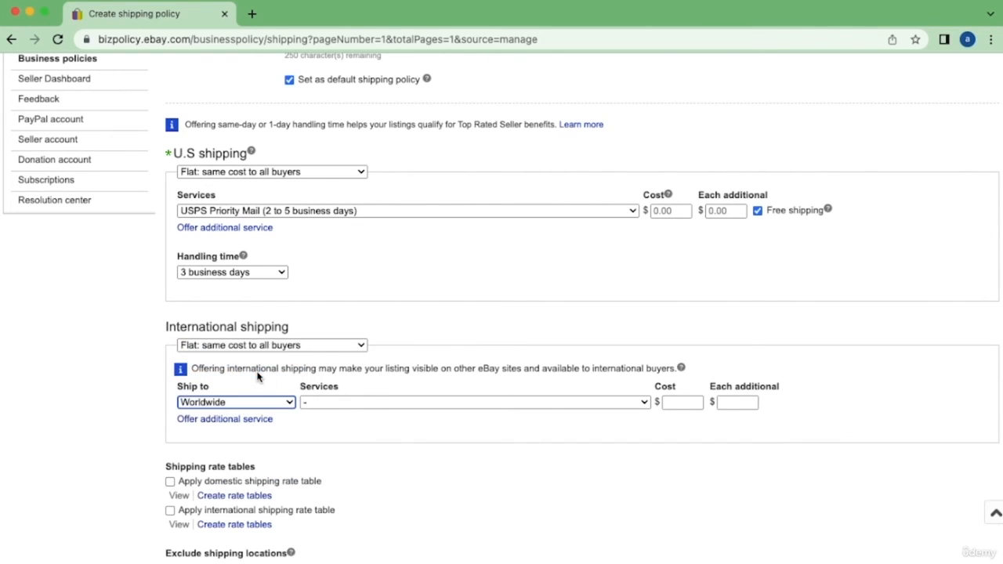
Step: Choose Expedited International Shipping at $29, plus $9 for each additional item
{"action": "left_click", "coordinate": [421, 395]}
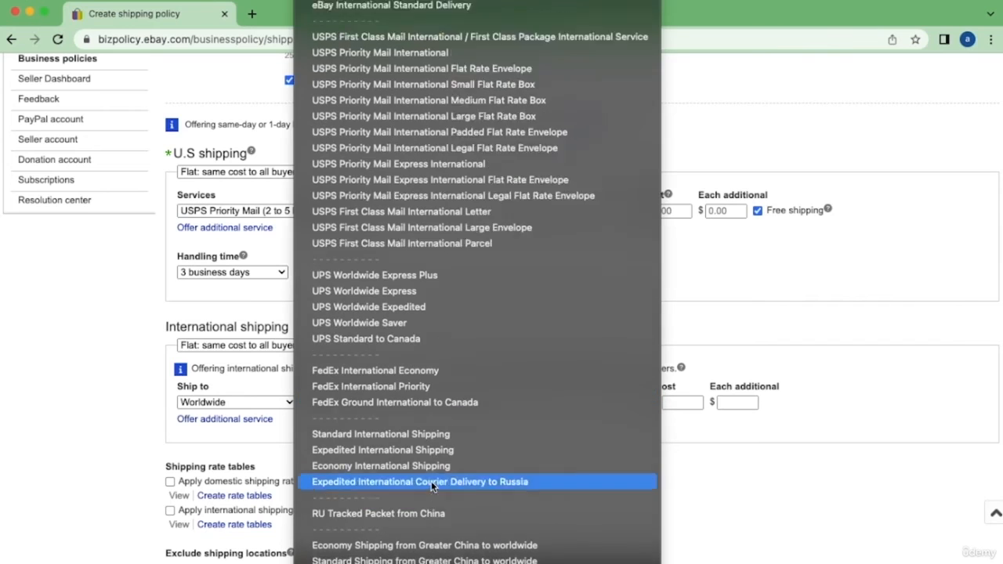
{"action": "scroll", "coordinate": [431, 481], "scroll_direction": "down", "scroll_amount": 1}
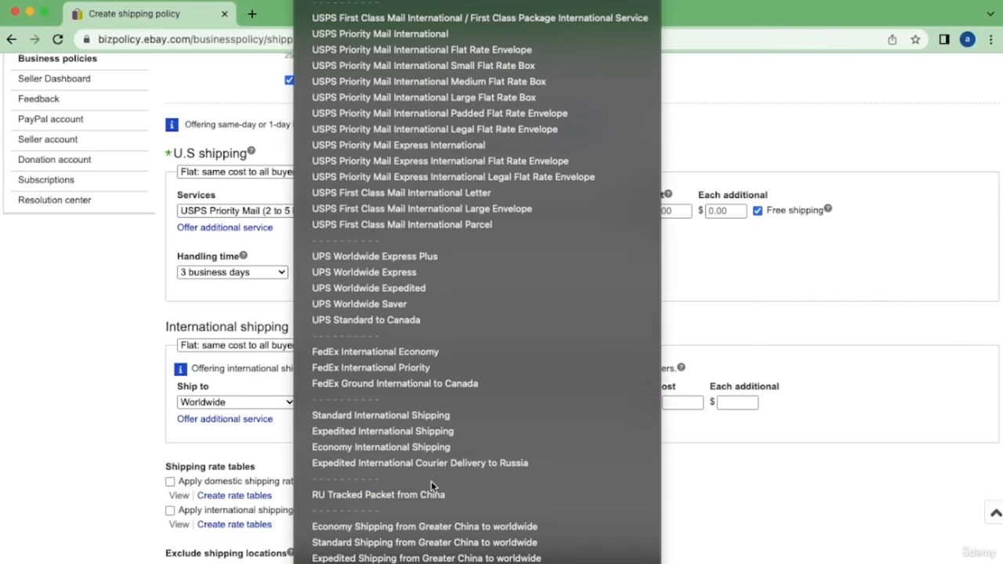
{"action": "left_click", "coordinate": [449, 435]}
{"action": "left_click", "coordinate": [690, 402]}
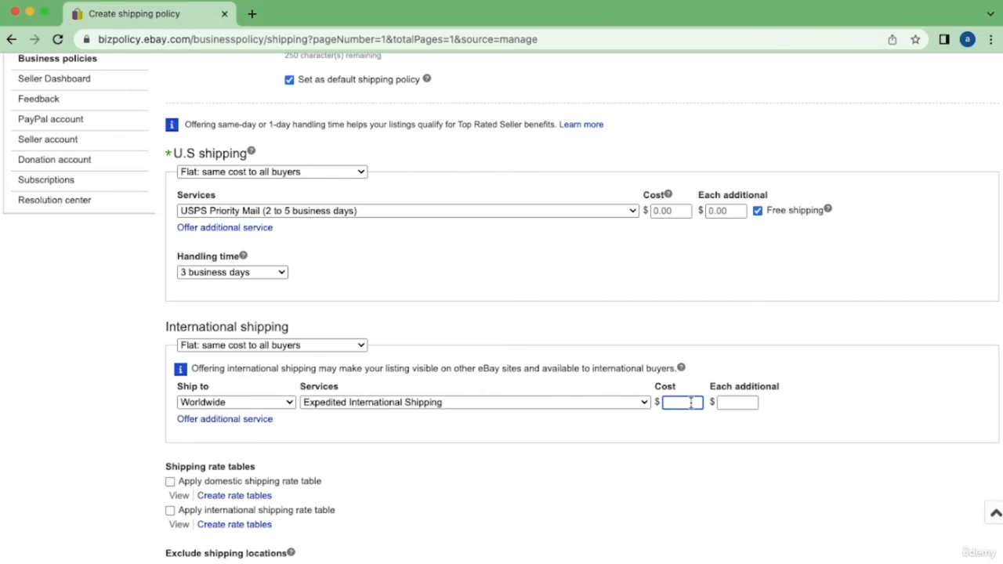
{"action": "type", "text": "29"}
{"action": "left_click", "coordinate": [738, 403]}
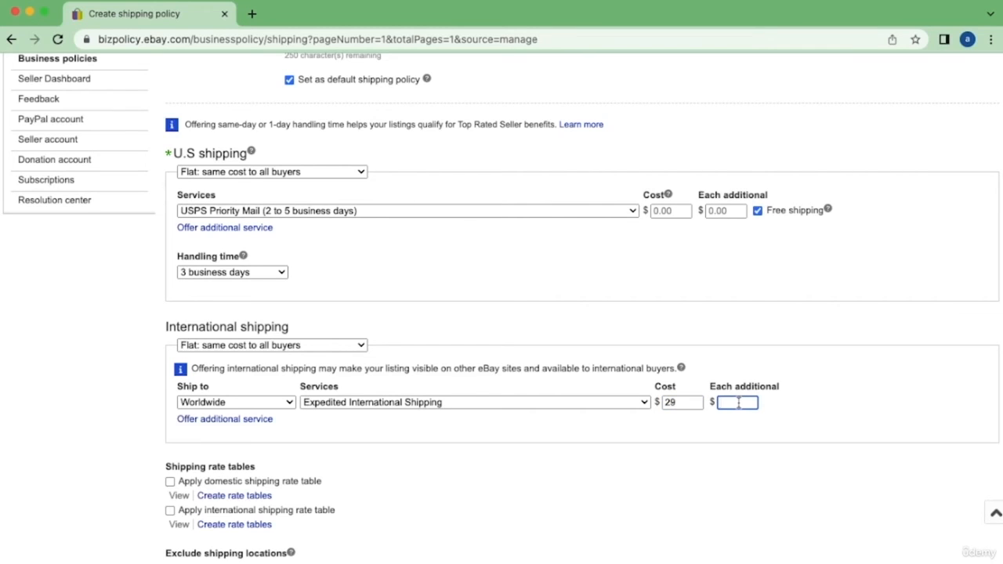
{"action": "type", "text": "9"}
{"action": "left_click", "coordinate": [760, 463]}
{"action": "scroll", "coordinate": [651, 460], "scroll_direction": "down", "scroll_amount": 3}
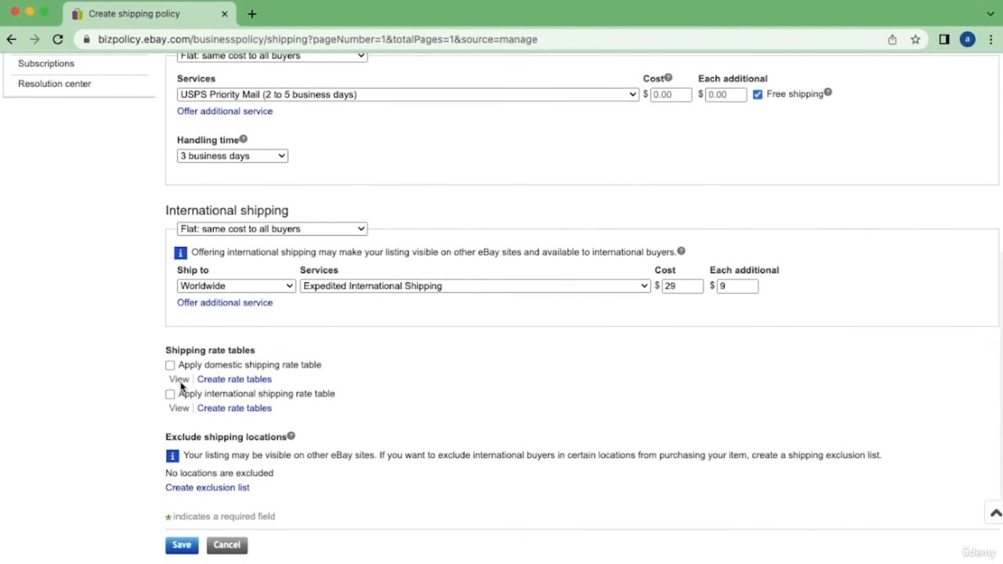
{"action": "left_click_drag", "start_coordinate": [157, 351], "coordinate": [279, 346]}
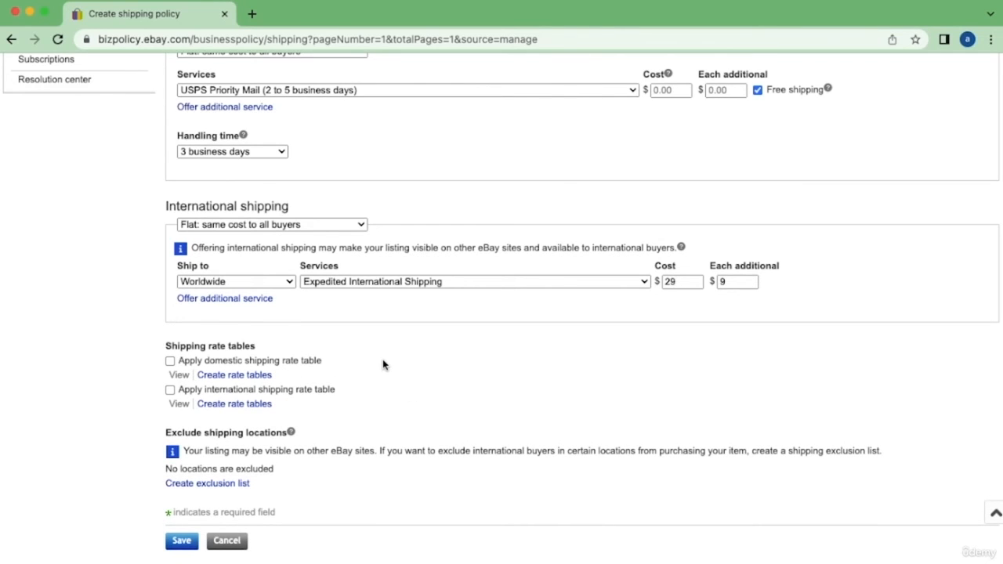
{"action": "left_click", "coordinate": [226, 404]}
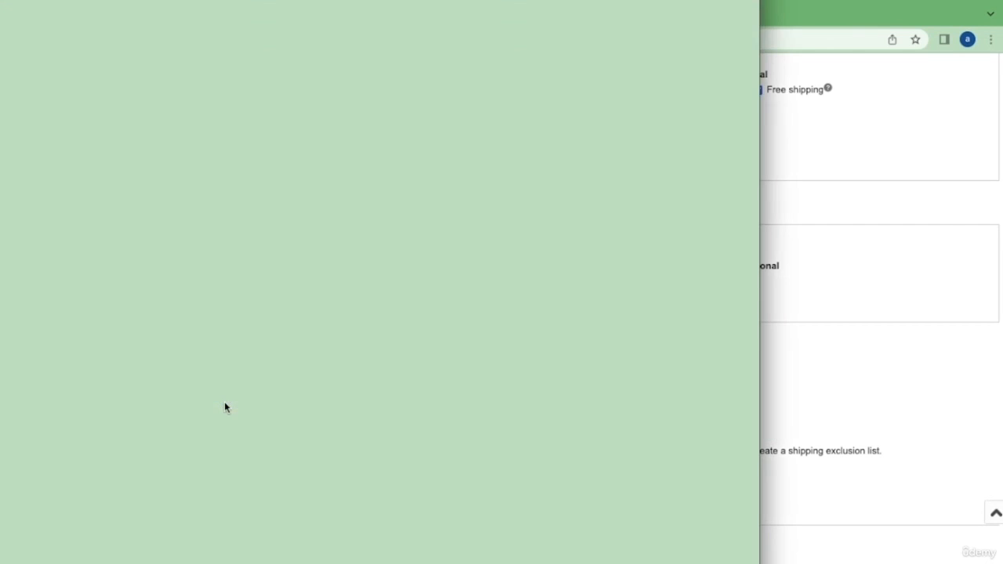
{"action": "left_click_drag", "start_coordinate": [220, 0], "coordinate": [395, 18]}
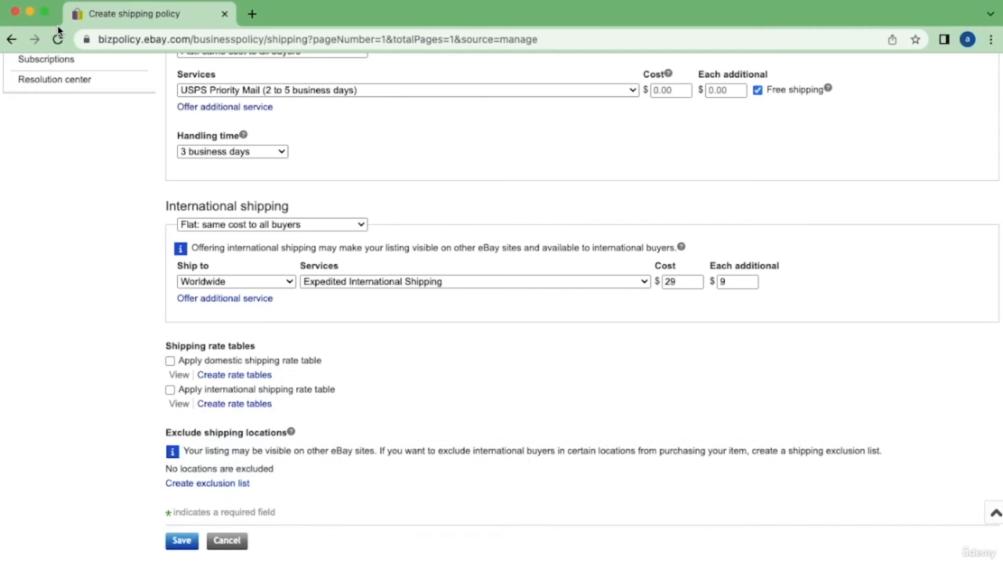
{"action": "left_click", "coordinate": [54, 20]}
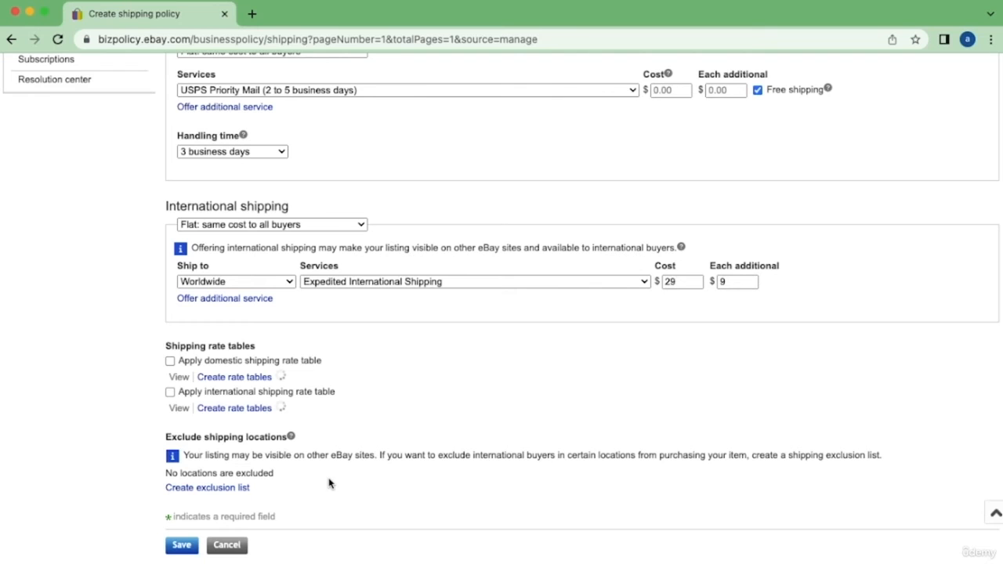
{"action": "scroll", "coordinate": [329, 483], "scroll_direction": "down", "scroll_amount": 1}
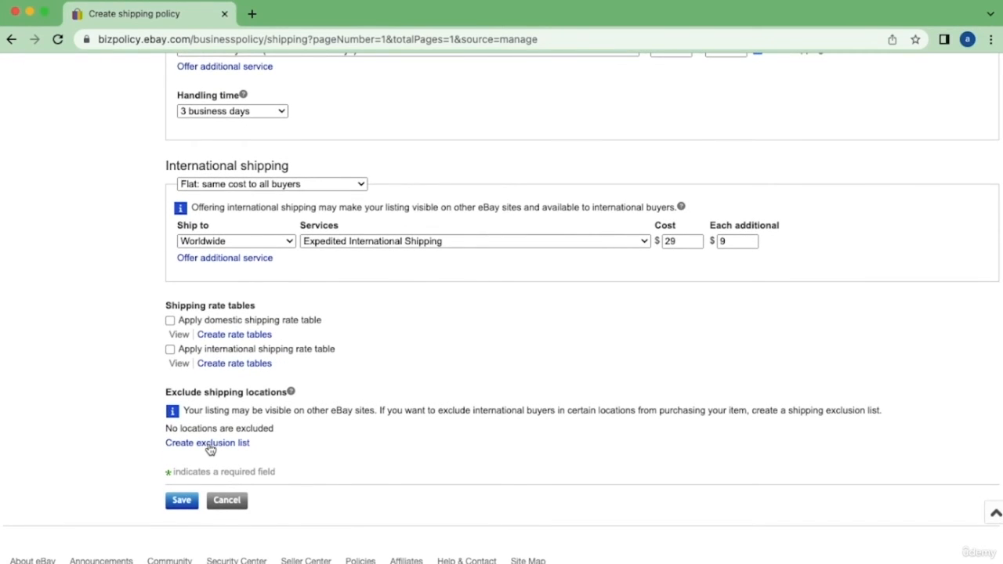
{"action": "left_click", "coordinate": [209, 443]}
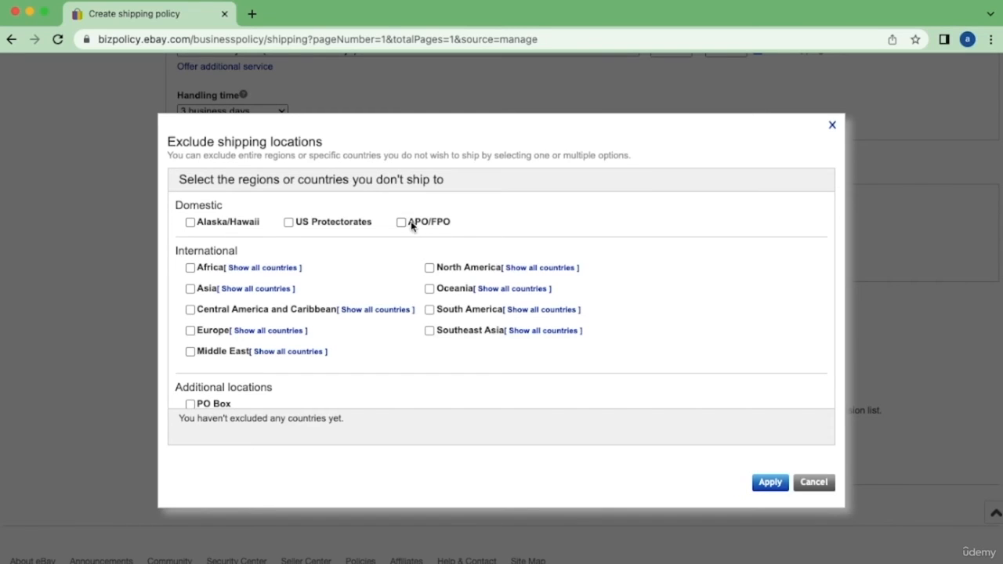
{"action": "scroll", "coordinate": [402, 230], "scroll_direction": "down", "scroll_amount": 1}
{"action": "scroll", "coordinate": [403, 230], "scroll_direction": "up", "scroll_amount": 1}
{"action": "scroll", "coordinate": [330, 247], "scroll_direction": "down", "scroll_amount": 1}
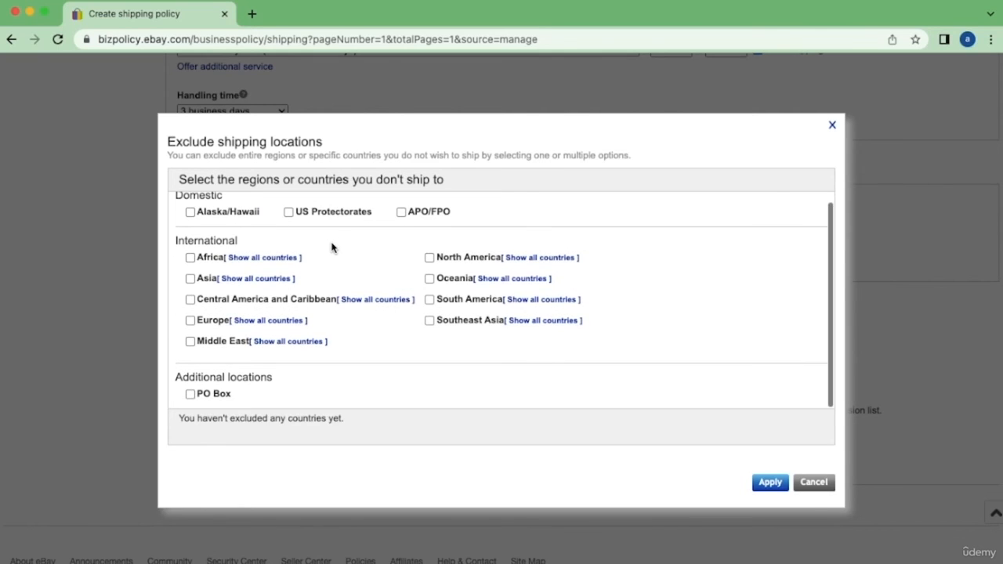
{"action": "scroll", "coordinate": [225, 400], "scroll_direction": "up", "scroll_amount": 1}
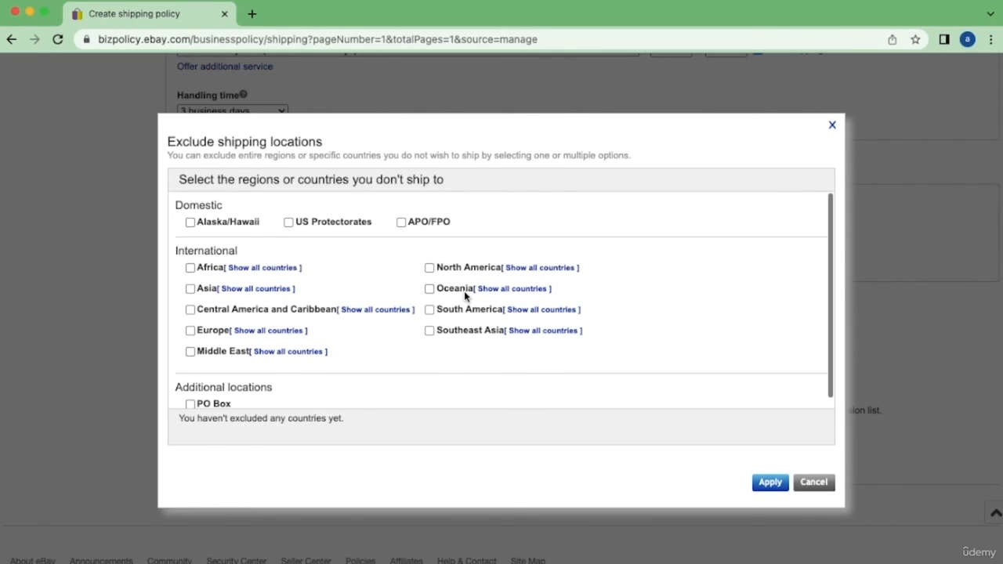
{"action": "scroll", "coordinate": [464, 290], "scroll_direction": "down", "scroll_amount": 1}
{"action": "scroll", "coordinate": [463, 291], "scroll_direction": "up", "scroll_amount": 1}
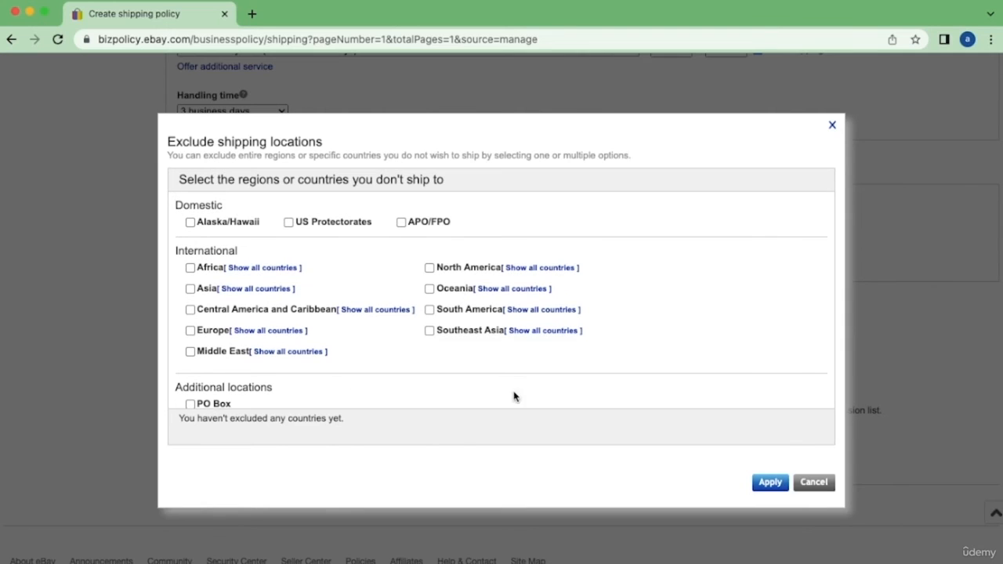
{"action": "left_click", "coordinate": [770, 483]}
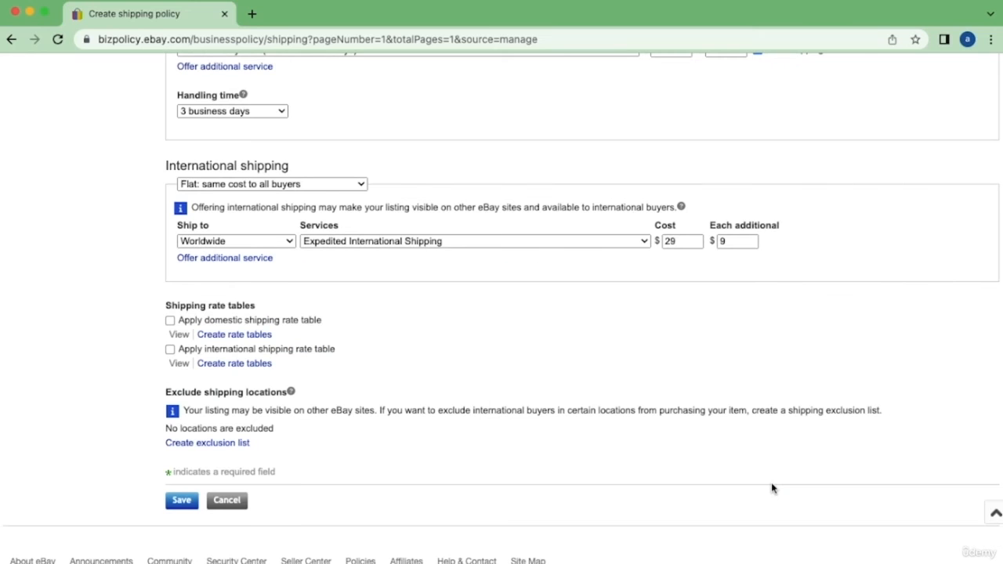
Step: Review the SHIP FROM US shipping form and save the policy
{"action": "scroll", "coordinate": [198, 456], "scroll_direction": "up", "scroll_amount": 5}
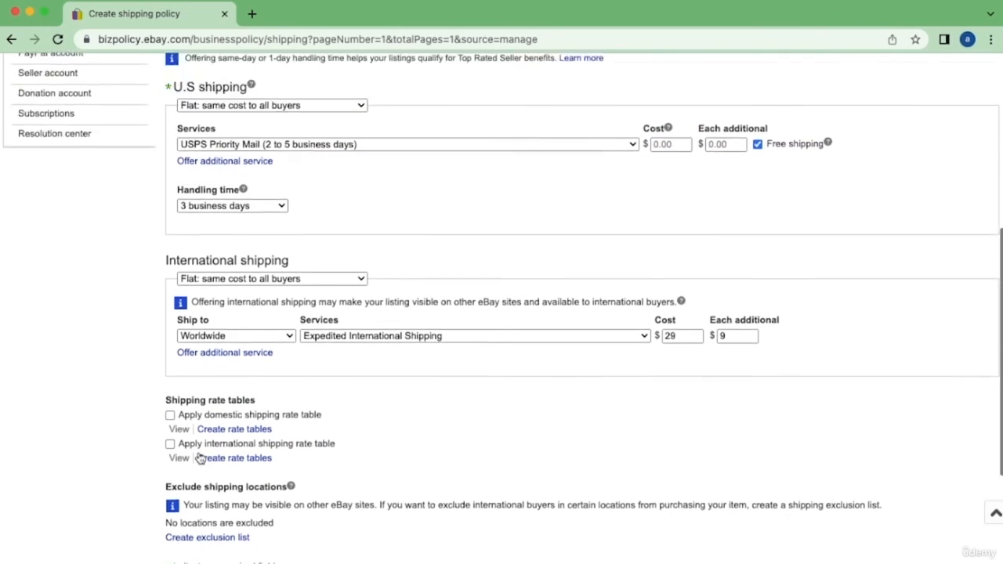
{"action": "scroll", "coordinate": [196, 453], "scroll_direction": "down", "scroll_amount": 6}
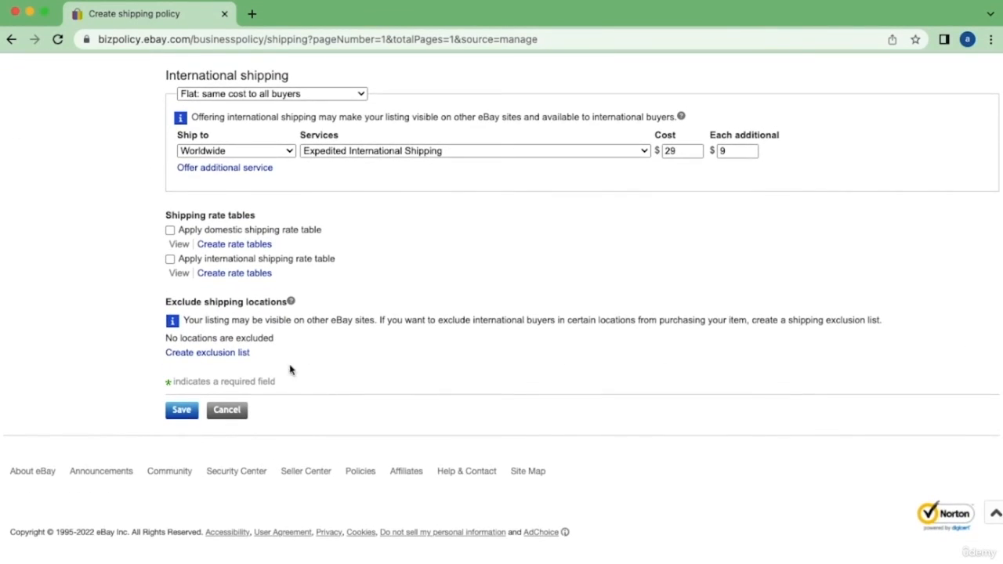
{"action": "scroll", "coordinate": [428, 378], "scroll_direction": "up", "scroll_amount": 3}
{"action": "scroll", "coordinate": [428, 378], "scroll_direction": "down", "scroll_amount": 3}
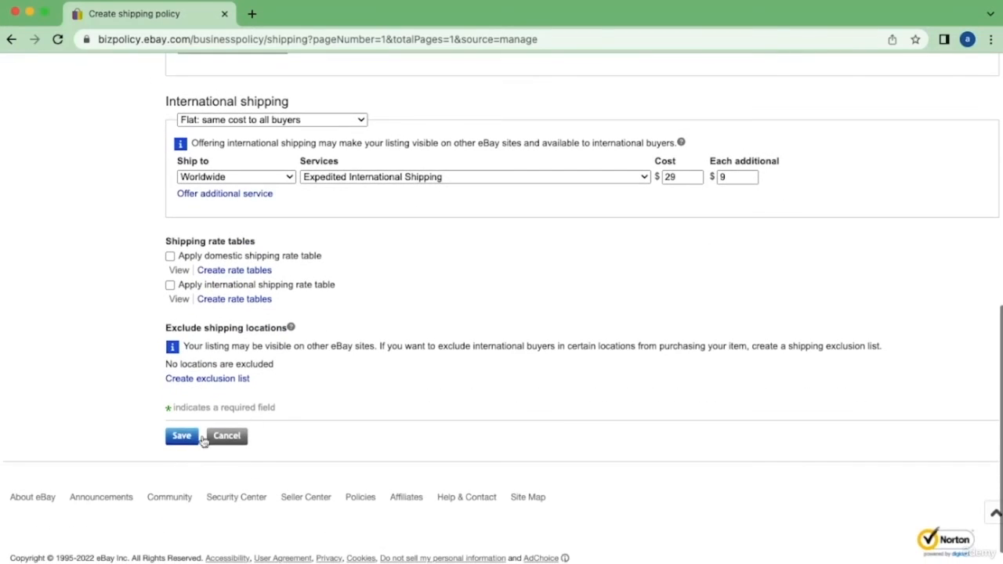
{"action": "left_click", "coordinate": [191, 440]}
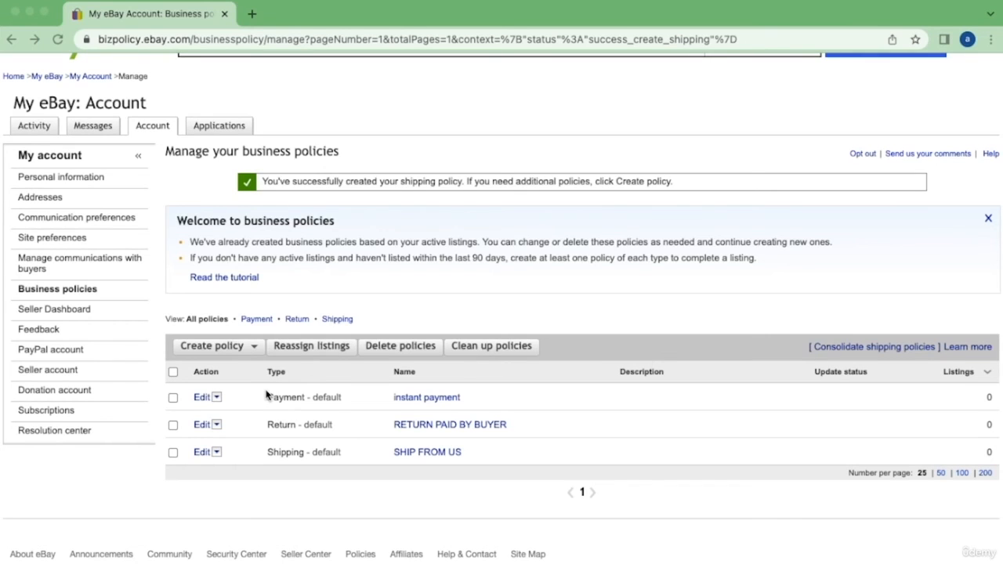
Step: Create a new shipping policy and enter 'SHIP FROM CHINA' as its name
{"action": "left_click", "coordinate": [241, 348]}
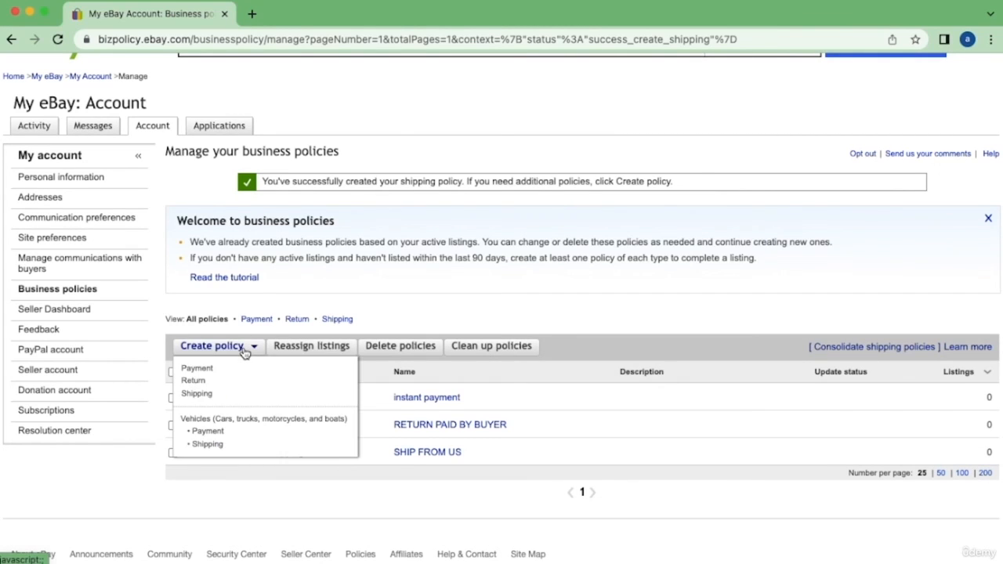
{"action": "left_click", "coordinate": [202, 395]}
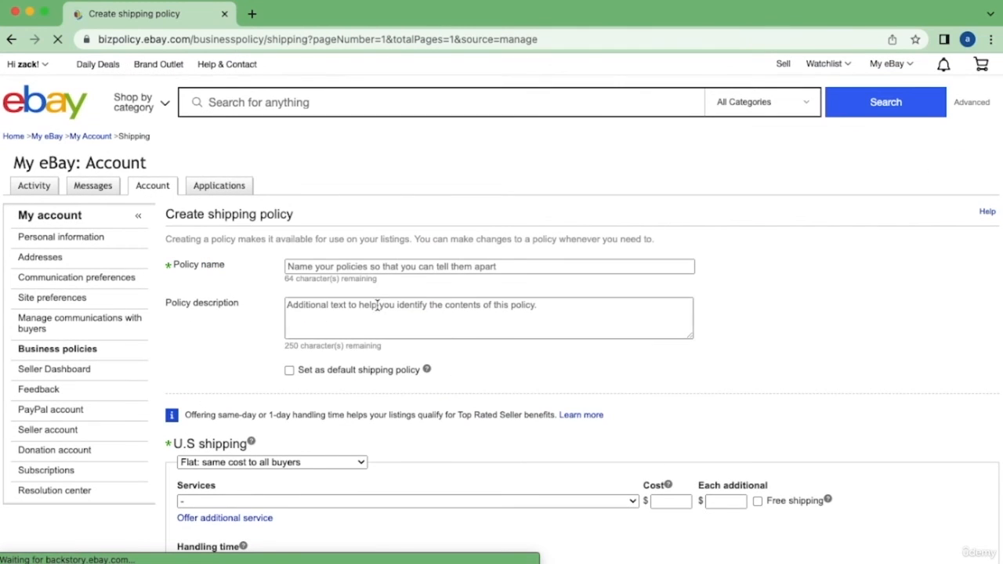
{"action": "left_click", "coordinate": [385, 270]}
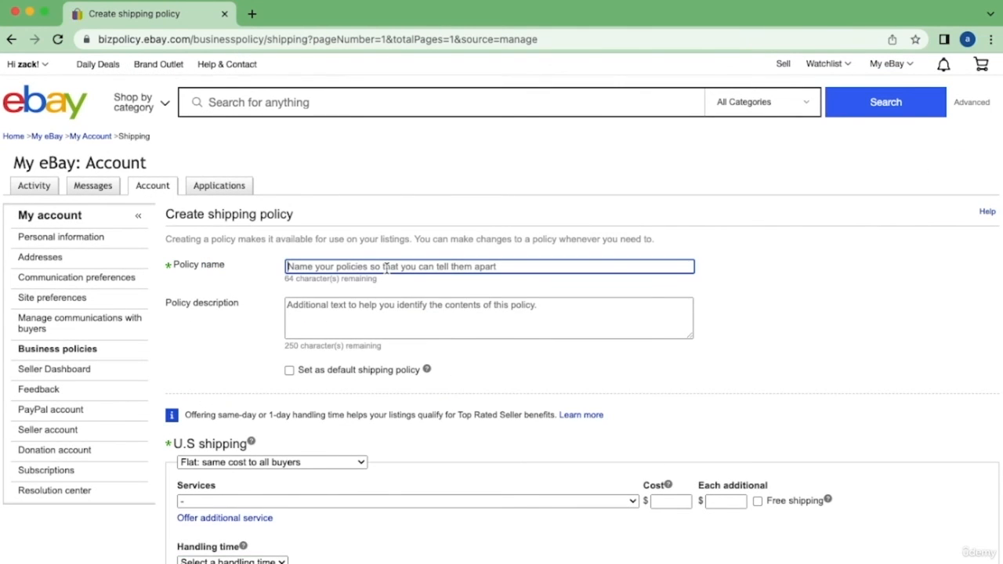
{"action": "type", "text": "SHIP "}
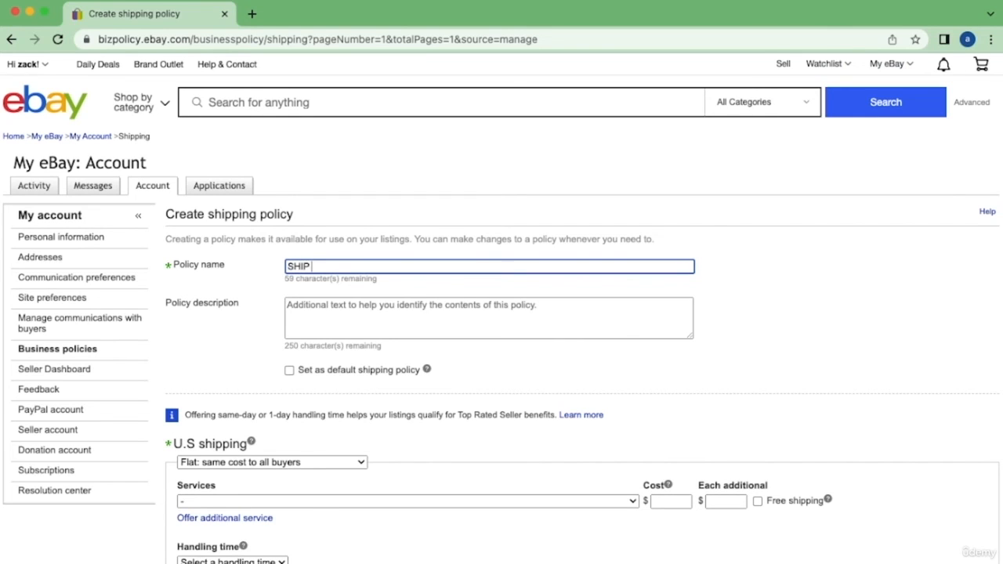
{"action": "type", "text": "FROM CHINA"}
{"action": "scroll", "coordinate": [431, 398], "scroll_direction": "down", "scroll_amount": 2}
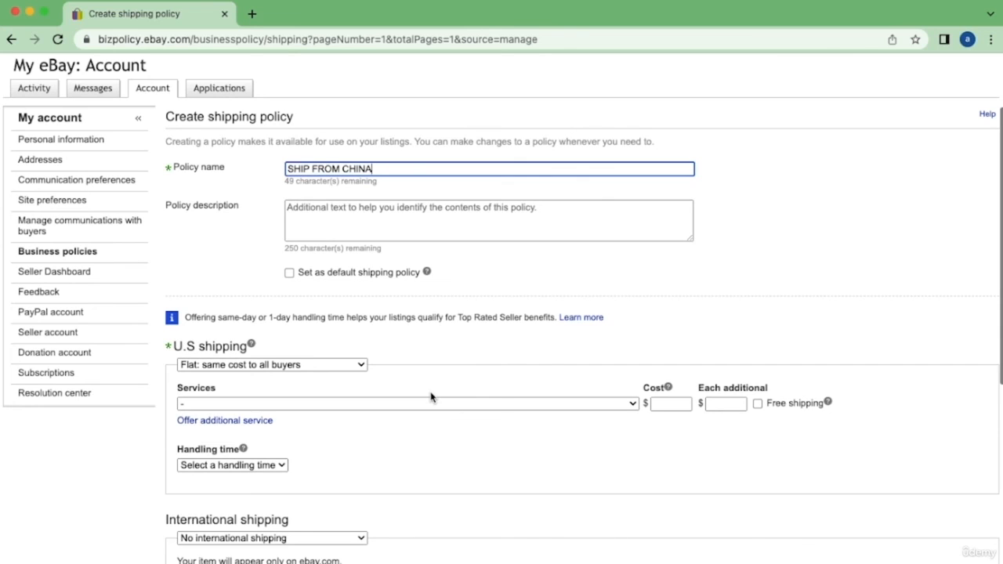
Step: Keep flat U.S. shipping using free Economy Shipping from Greater China to worldwide (11 to 35 days)
{"action": "left_click", "coordinate": [332, 366]}
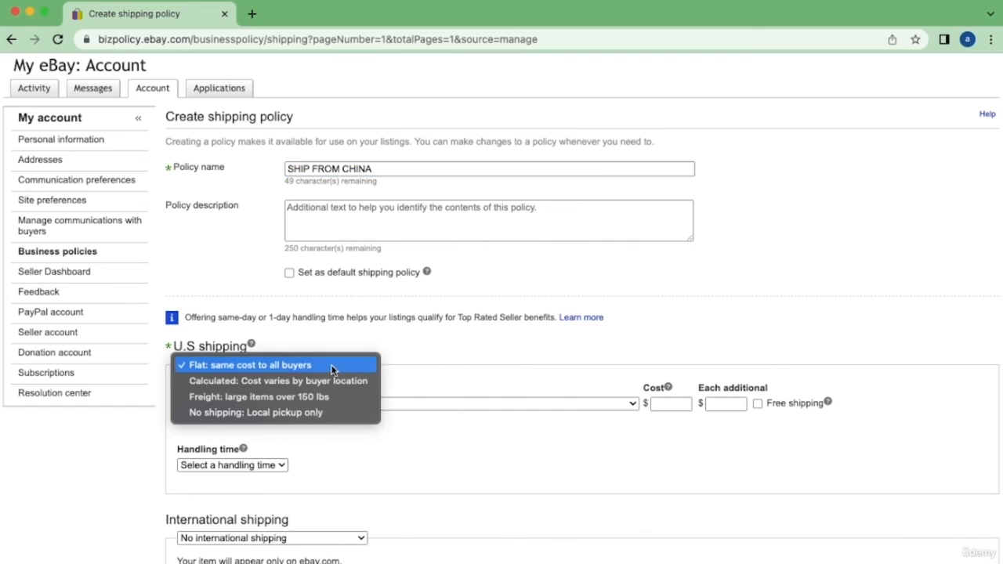
{"action": "left_click", "coordinate": [384, 364]}
{"action": "left_click", "coordinate": [375, 404]}
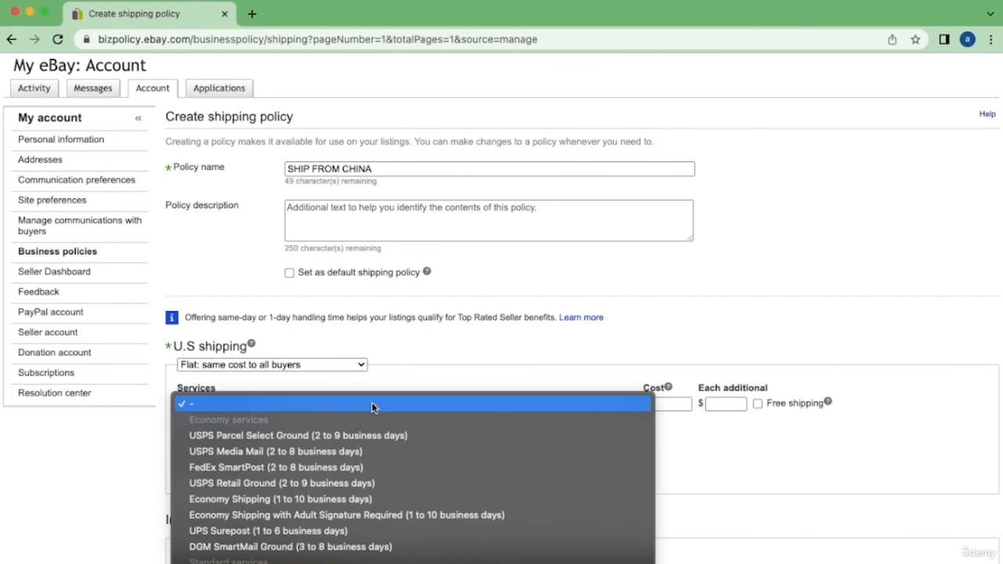
{"action": "scroll", "coordinate": [443, 445], "scroll_direction": "down", "scroll_amount": 10}
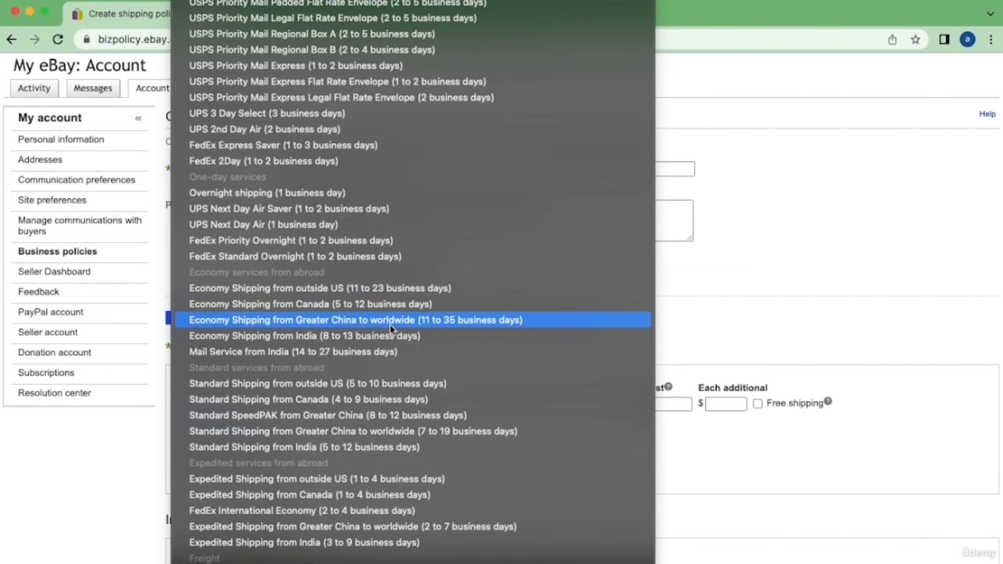
{"action": "left_click", "coordinate": [440, 322]}
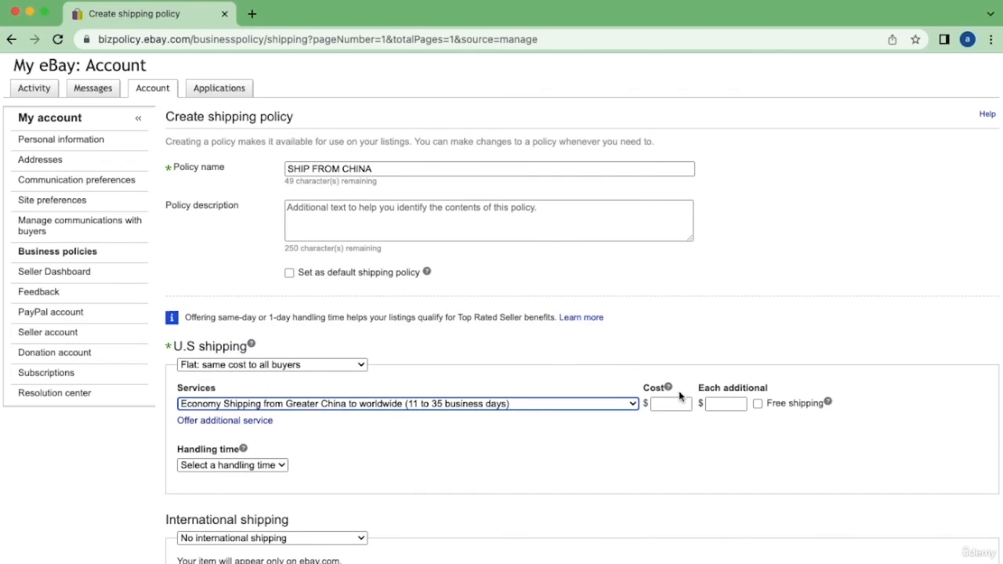
{"action": "left_click", "coordinate": [757, 404]}
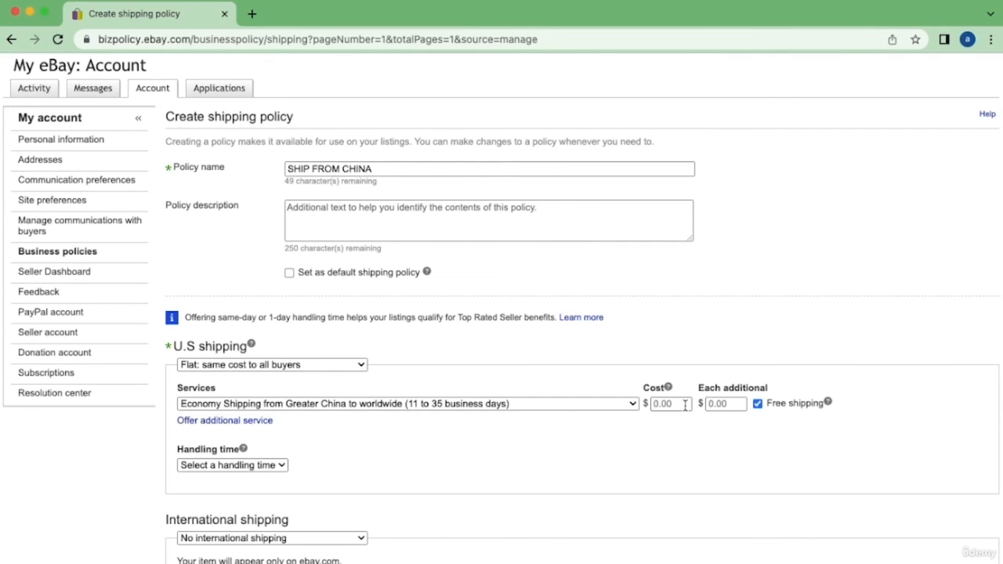
{"action": "scroll", "coordinate": [249, 382], "scroll_direction": "down", "scroll_amount": 2}
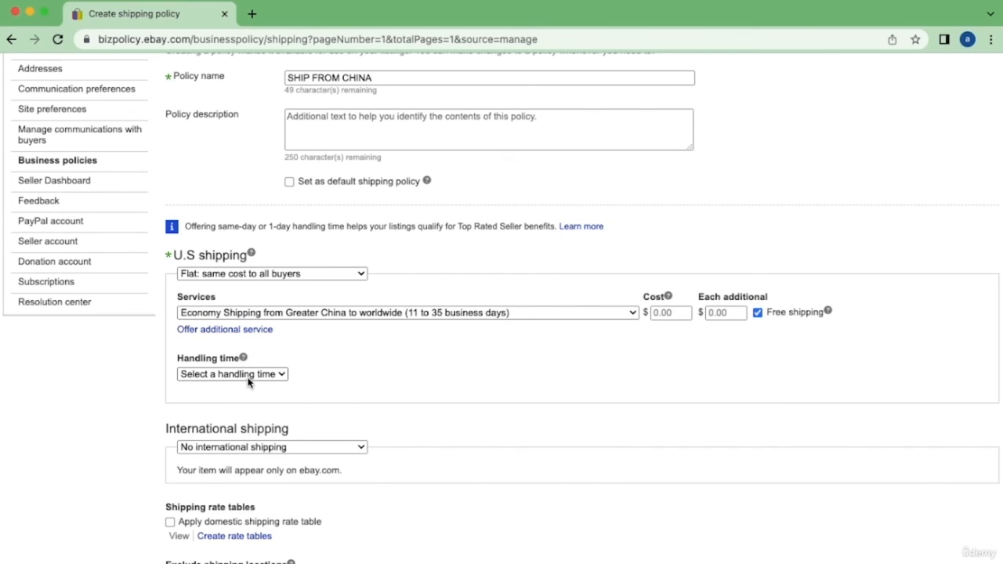
Step: Set the handling time to 10 business days
{"action": "left_click", "coordinate": [249, 381]}
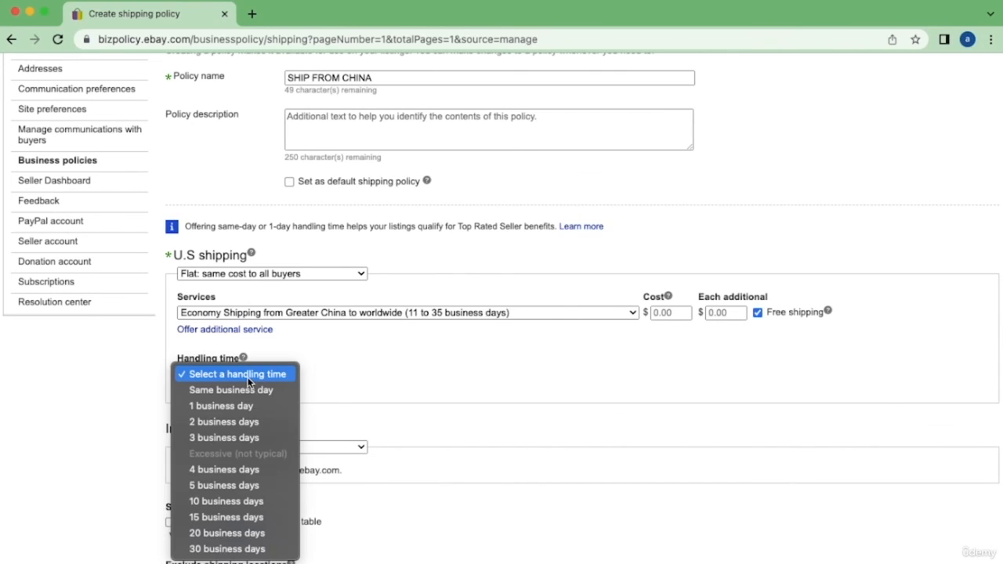
{"action": "left_click", "coordinate": [257, 503]}
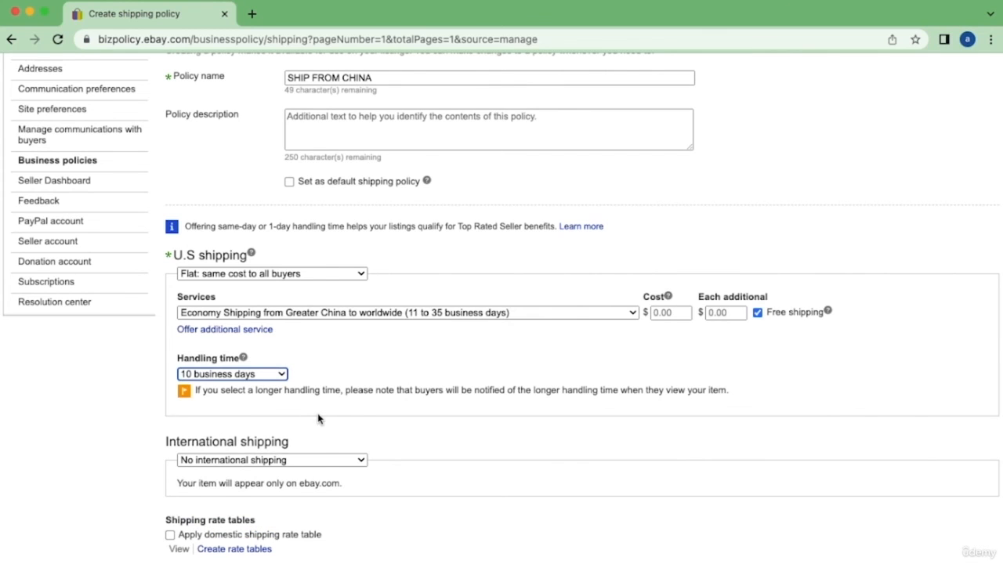
{"action": "scroll", "coordinate": [317, 409], "scroll_direction": "down", "scroll_amount": 1}
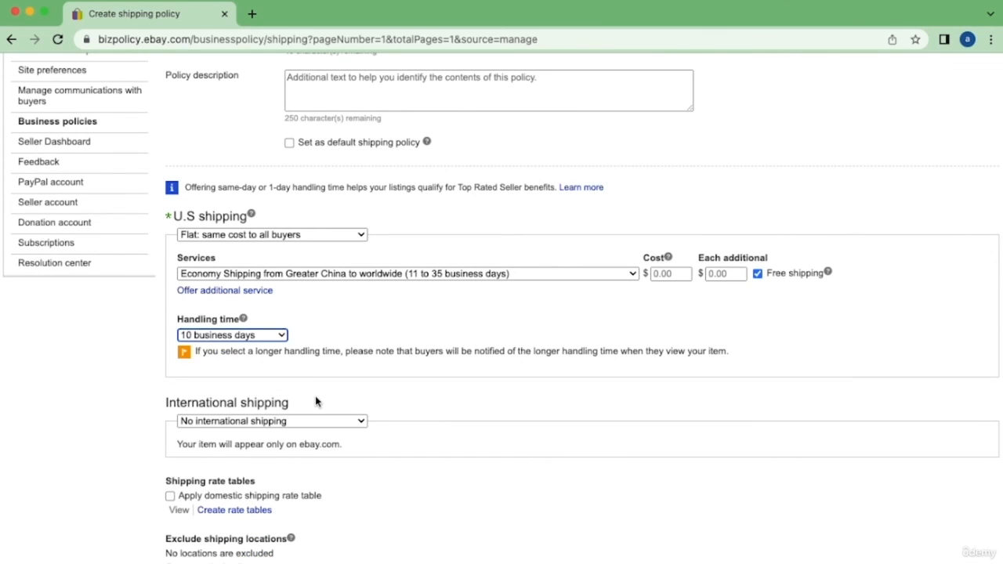
Step: Set international shipping to No international shipping
{"action": "left_click", "coordinate": [316, 421]}
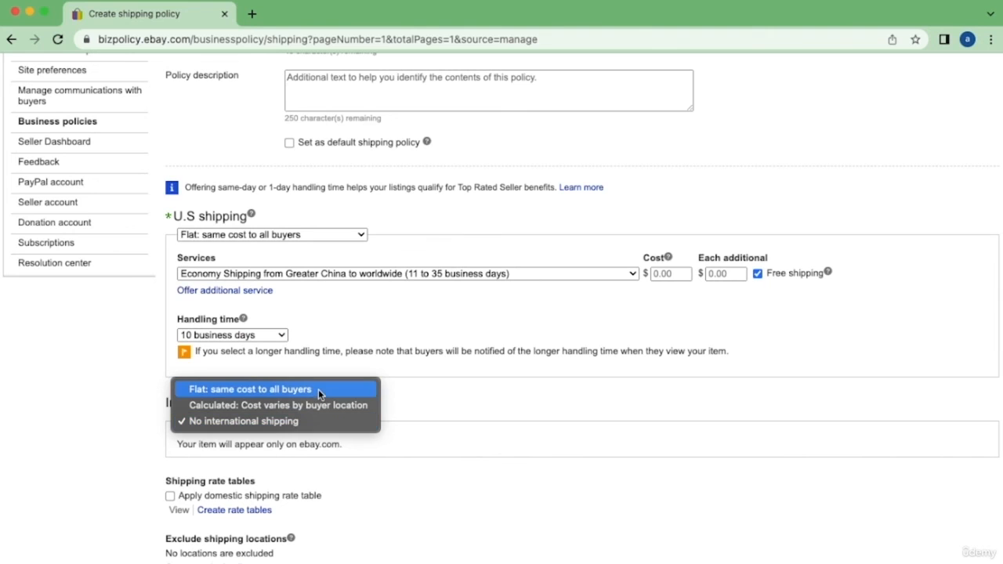
{"action": "left_click", "coordinate": [318, 388]}
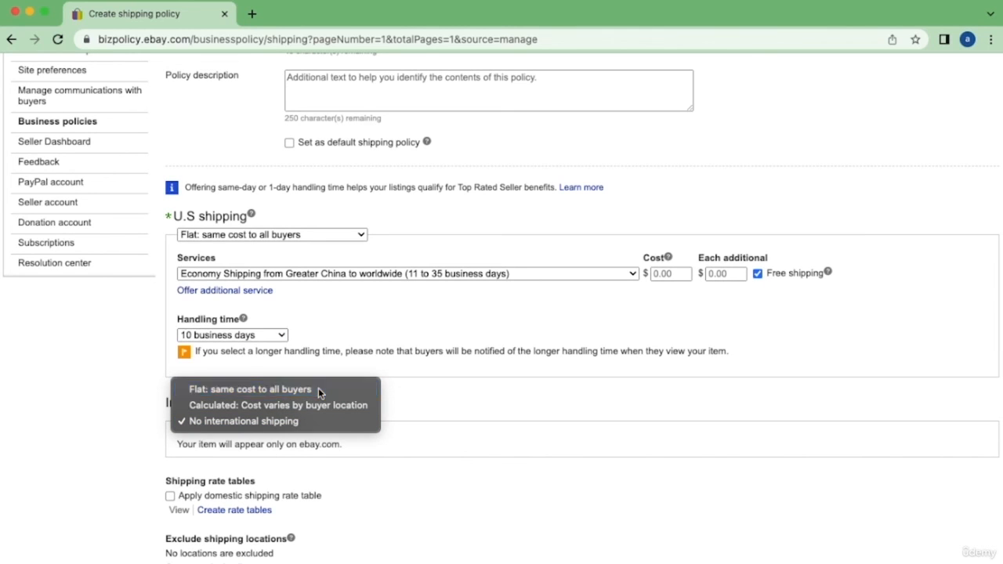
{"action": "scroll", "coordinate": [322, 402], "scroll_direction": "down", "scroll_amount": 1}
{"action": "scroll", "coordinate": [321, 402], "scroll_direction": "down", "scroll_amount": 1}
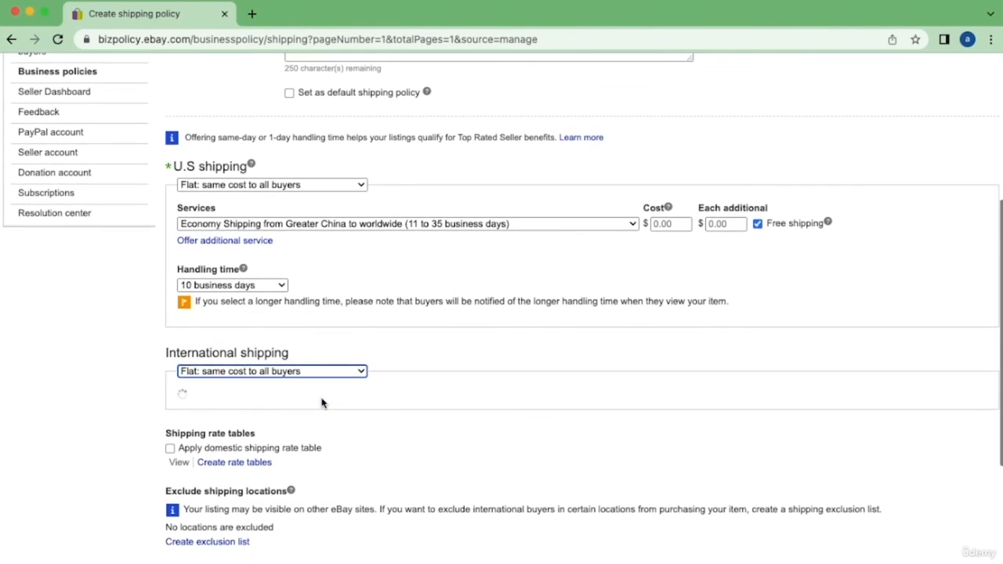
{"action": "scroll", "coordinate": [304, 433], "scroll_direction": "down", "scroll_amount": 2}
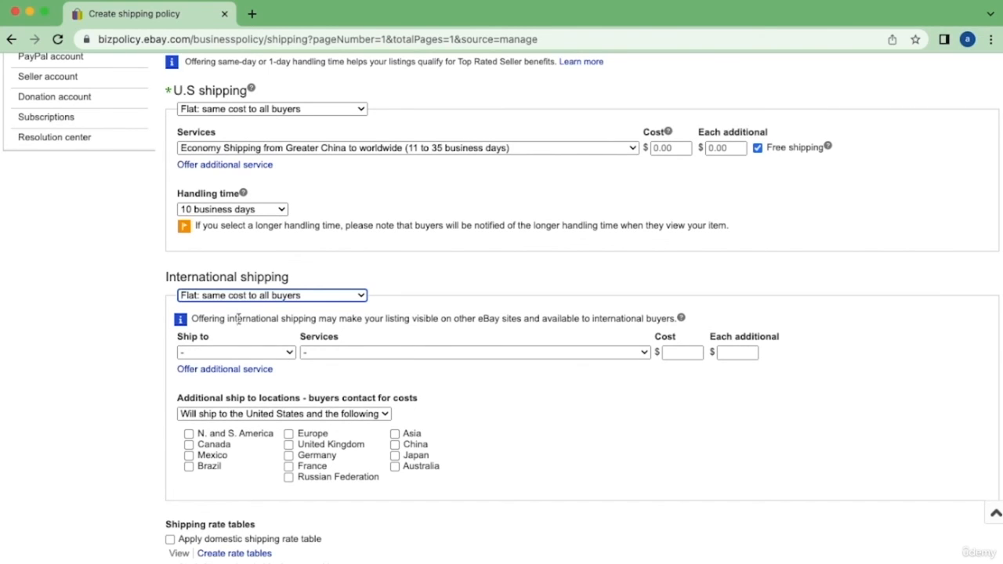
{"action": "scroll", "coordinate": [258, 294], "scroll_direction": "down", "scroll_amount": 1}
{"action": "left_click", "coordinate": [281, 286]}
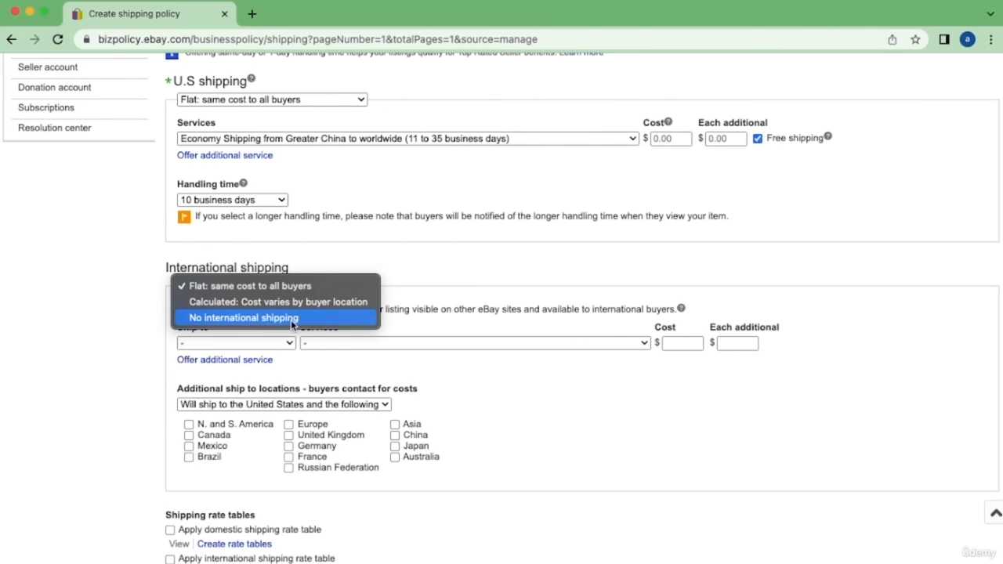
{"action": "left_click", "coordinate": [311, 318]}
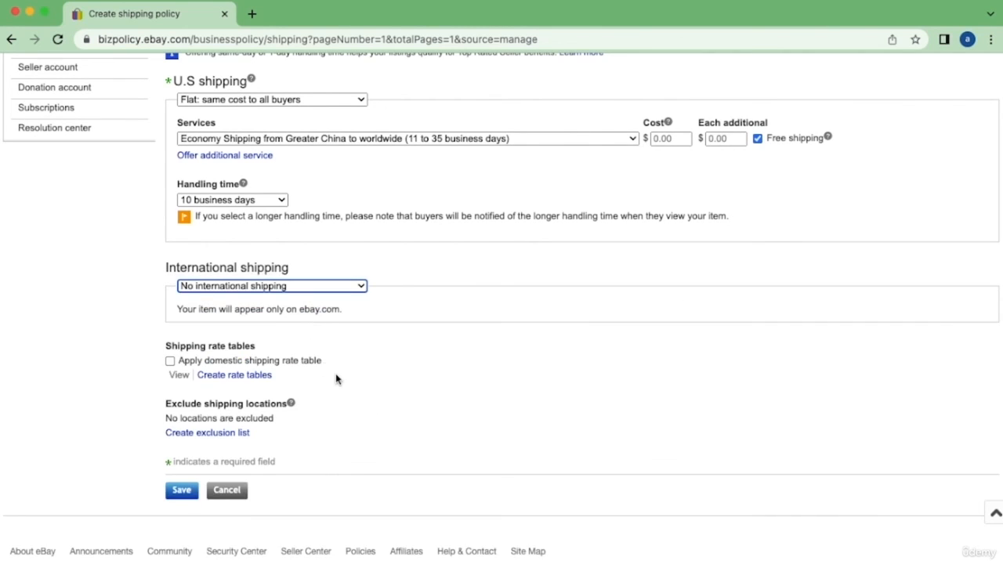
{"action": "scroll", "coordinate": [335, 376], "scroll_direction": "down", "scroll_amount": 1}
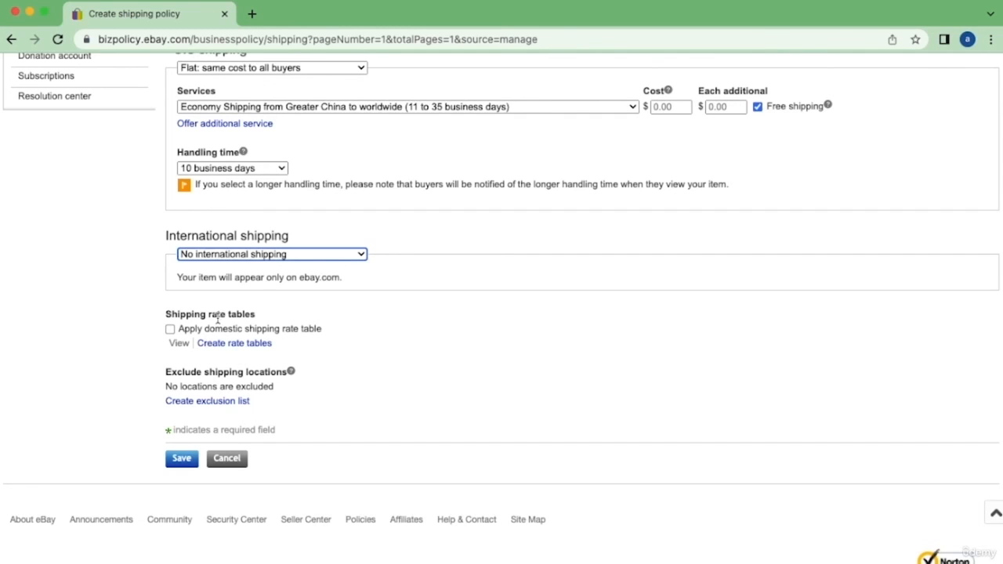
Step: Open the Exclude shipping locations list and review the regions, leaving none excluded
{"action": "left_click", "coordinate": [200, 406]}
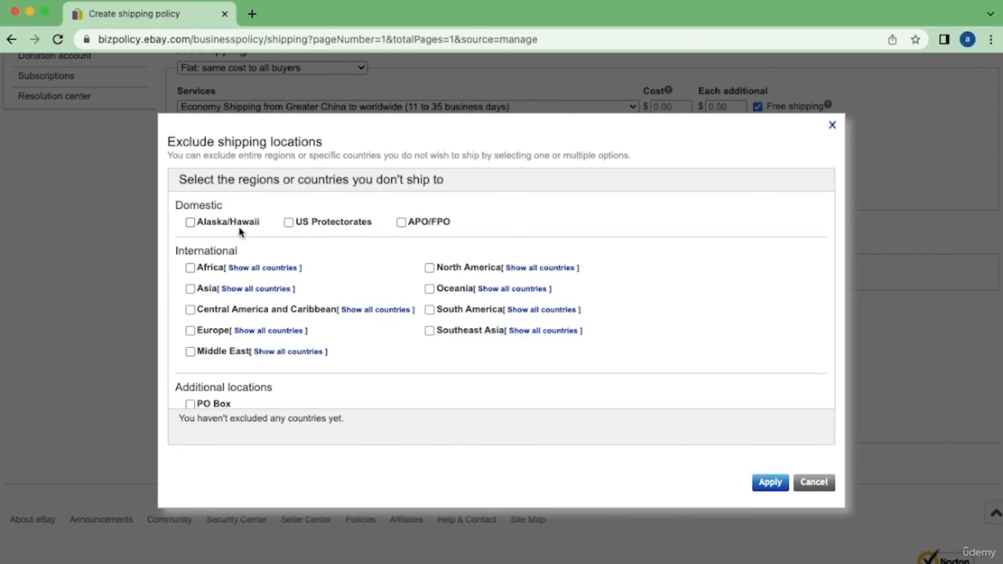
{"action": "scroll", "coordinate": [390, 272], "scroll_direction": "down", "scroll_amount": 1}
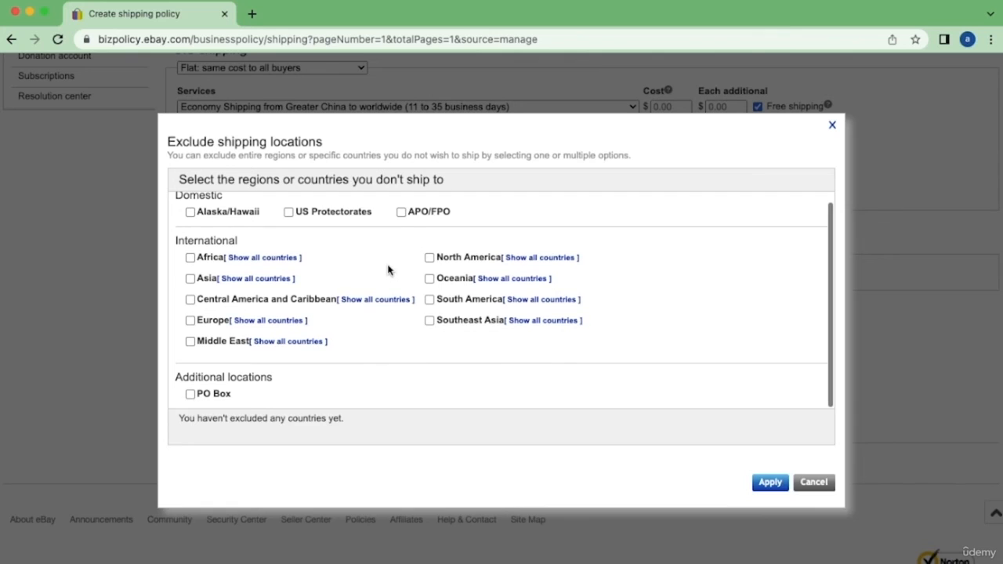
{"action": "scroll", "coordinate": [218, 225], "scroll_direction": "up", "scroll_amount": 1}
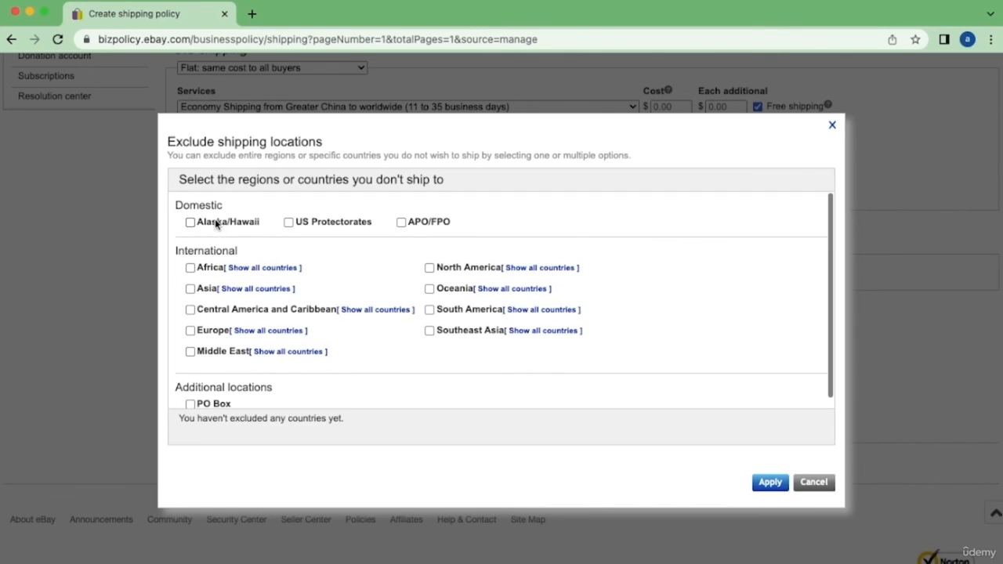
{"action": "scroll", "coordinate": [259, 317], "scroll_direction": "down", "scroll_amount": 1}
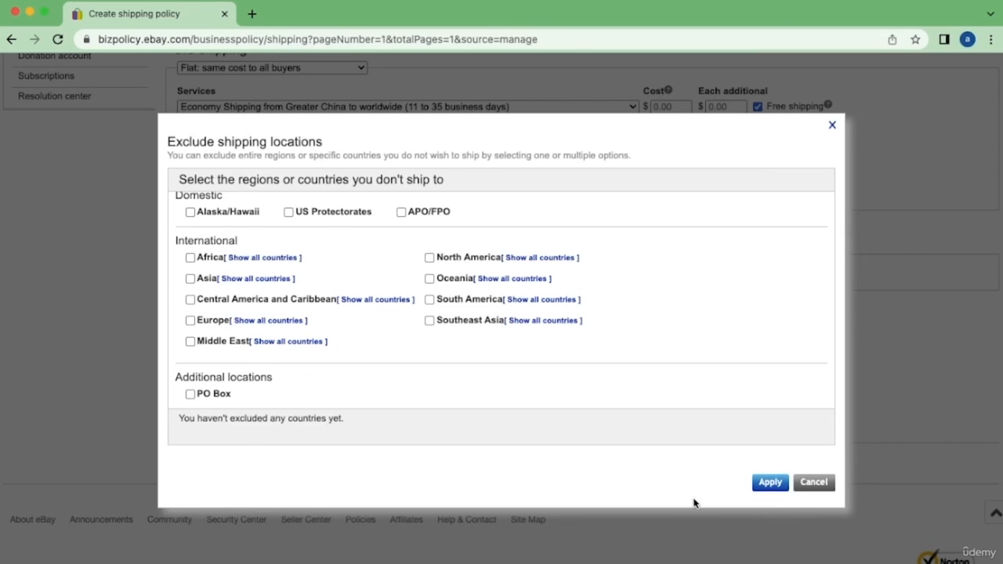
Step: Apply the exclusion list with no locations excluded and review the form
{"action": "left_click", "coordinate": [777, 481]}
{"action": "scroll", "coordinate": [656, 391], "scroll_direction": "up", "scroll_amount": 5}
{"action": "scroll", "coordinate": [654, 385], "scroll_direction": "up", "scroll_amount": 3}
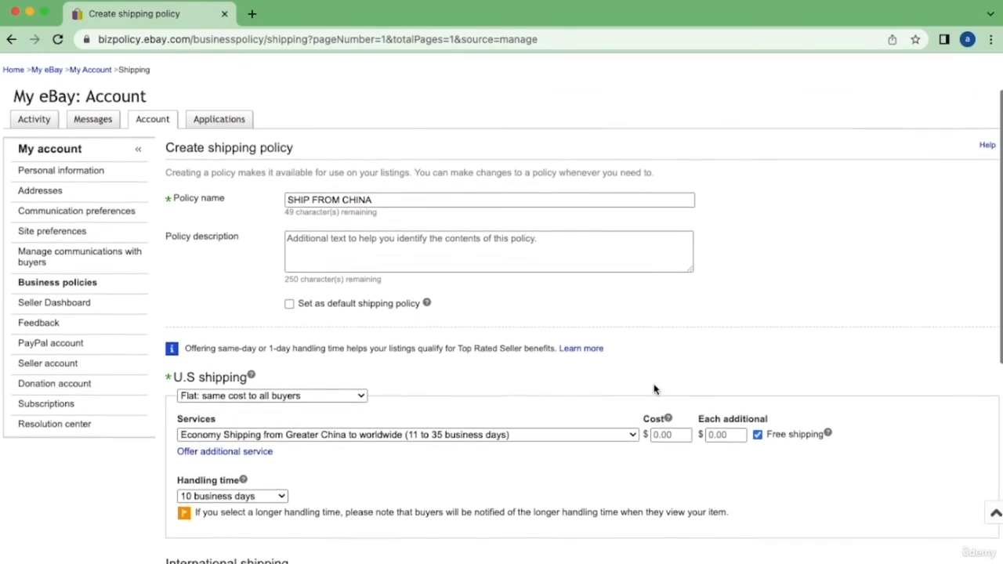
{"action": "scroll", "coordinate": [655, 388], "scroll_direction": "down", "scroll_amount": 1}
{"action": "scroll", "coordinate": [655, 390], "scroll_direction": "down", "scroll_amount": 1}
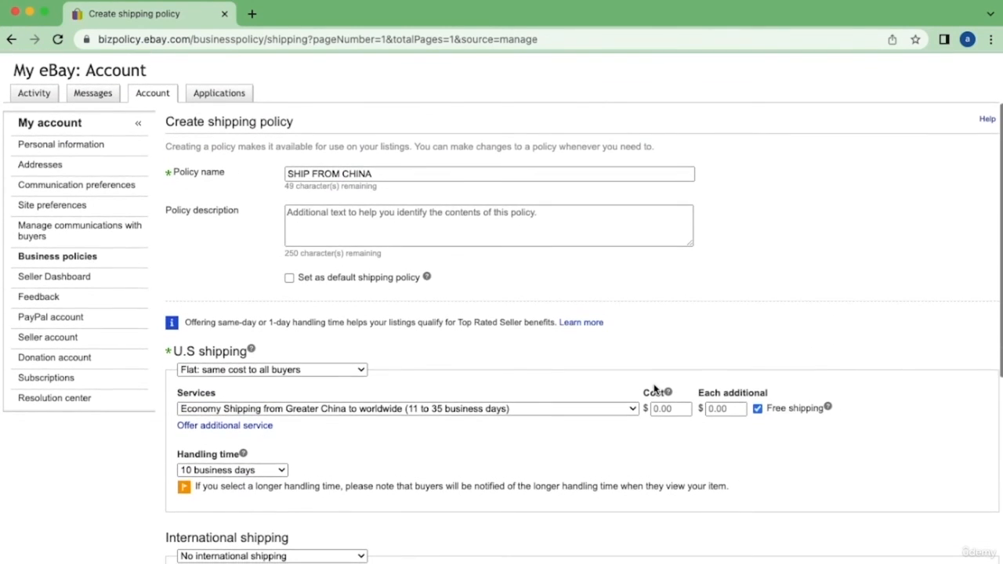
{"action": "scroll", "coordinate": [655, 390], "scroll_direction": "down", "scroll_amount": 2}
{"action": "scroll", "coordinate": [655, 390], "scroll_direction": "down", "scroll_amount": 4}
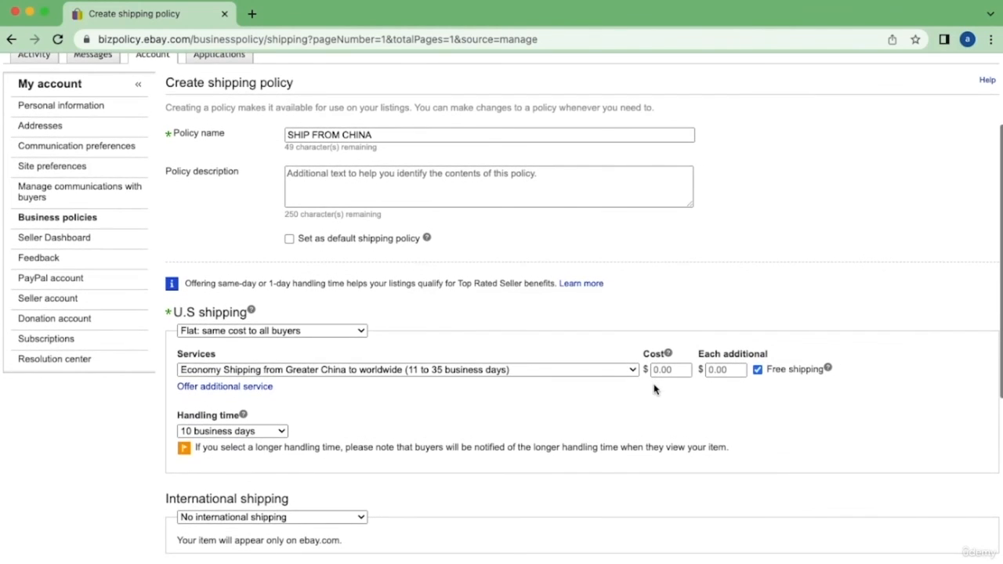
{"action": "scroll", "coordinate": [655, 390], "scroll_direction": "down", "scroll_amount": 3}
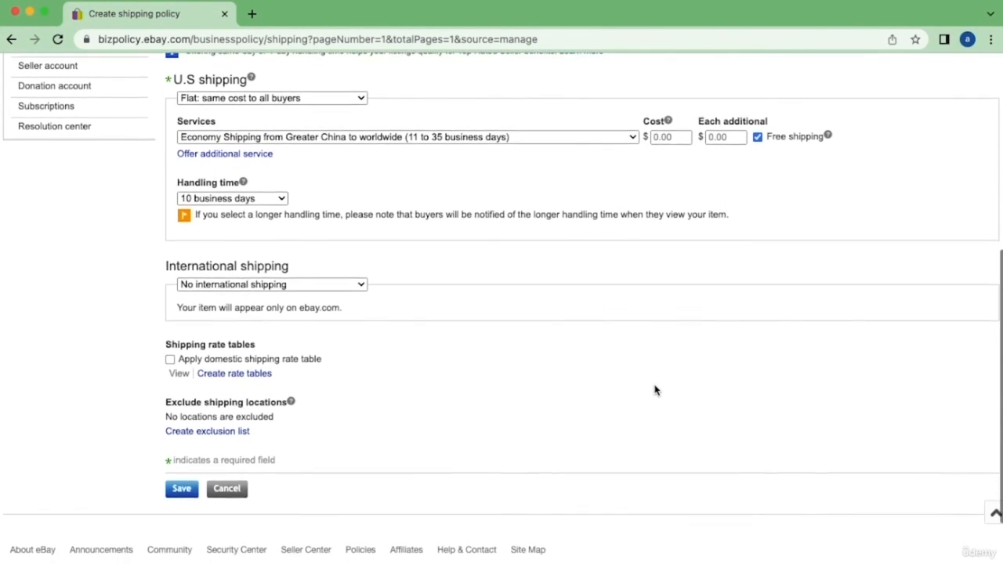
Step: Save the SHIP FROM CHINA shipping policy
{"action": "scroll", "coordinate": [655, 389], "scroll_direction": "up", "scroll_amount": 6}
{"action": "scroll", "coordinate": [655, 389], "scroll_direction": "down", "scroll_amount": 5}
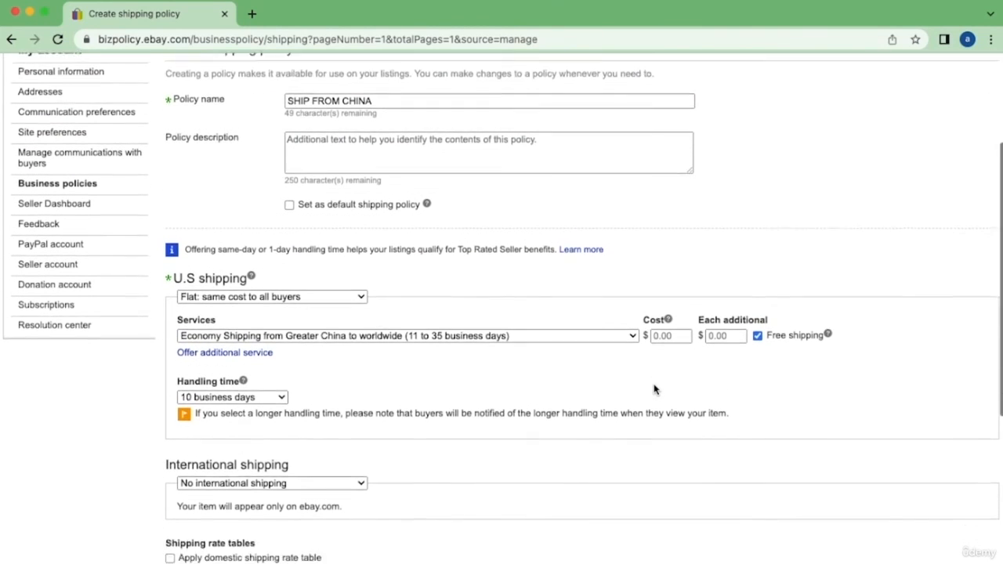
{"action": "scroll", "coordinate": [655, 390], "scroll_direction": "up", "scroll_amount": 5}
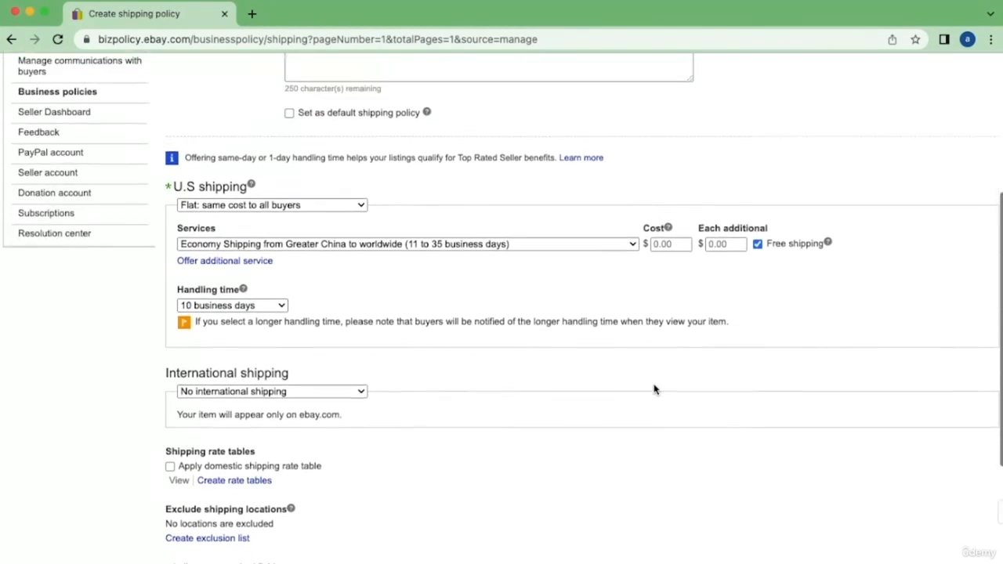
{"action": "scroll", "coordinate": [653, 384], "scroll_direction": "down", "scroll_amount": 5}
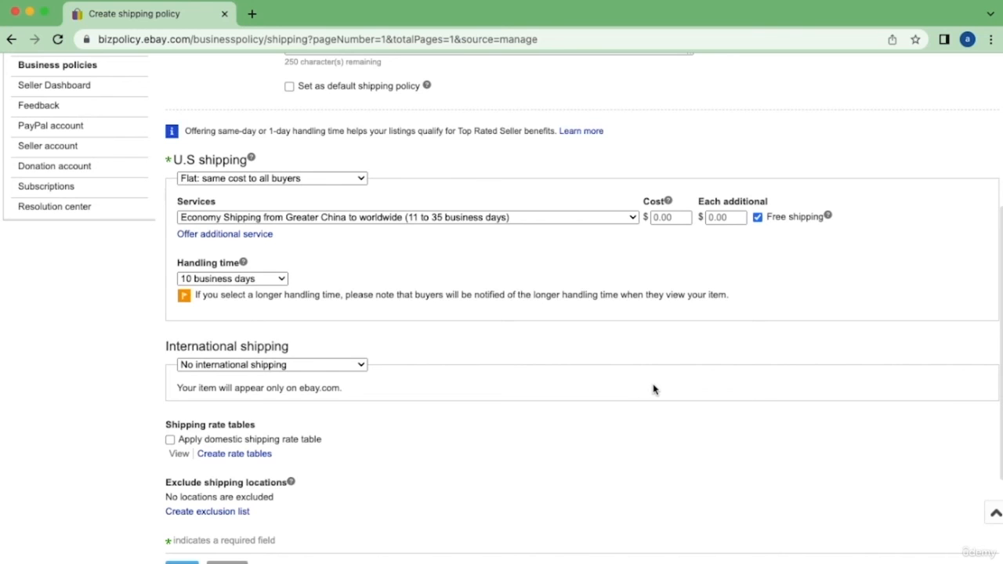
{"action": "scroll", "coordinate": [654, 390], "scroll_direction": "up", "scroll_amount": 4}
{"action": "scroll", "coordinate": [653, 390], "scroll_direction": "down", "scroll_amount": 4}
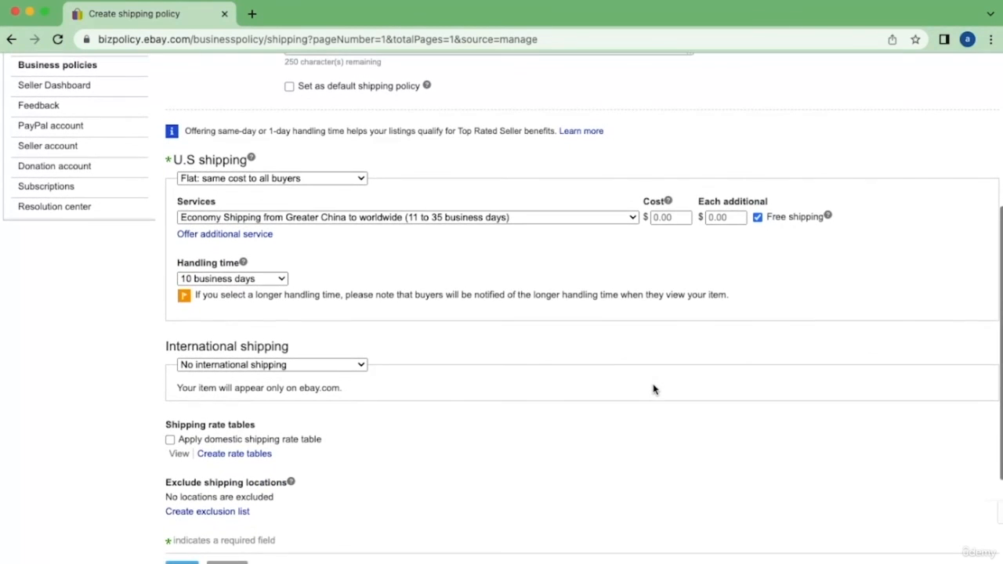
{"action": "scroll", "coordinate": [654, 389], "scroll_direction": "down", "scroll_amount": 2}
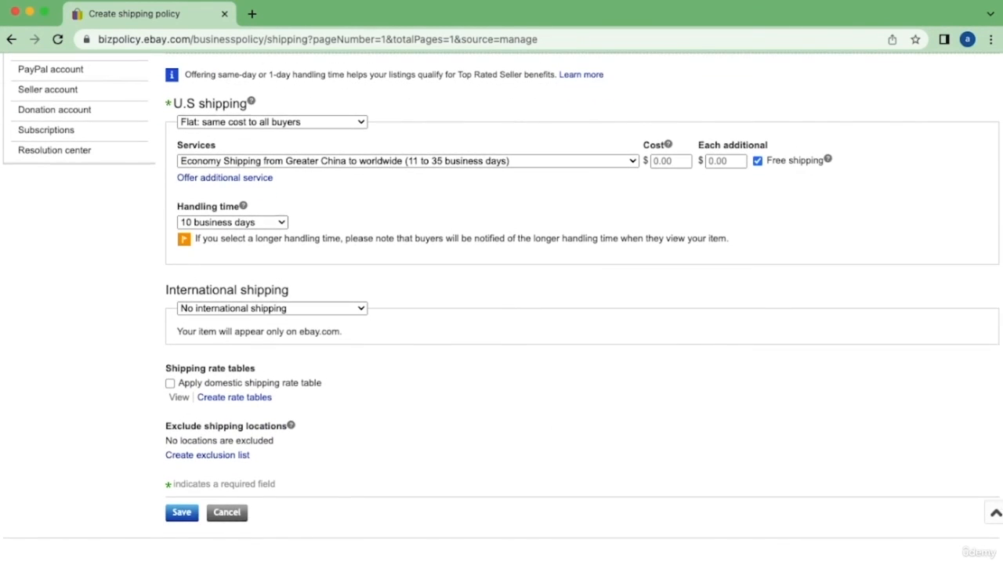
{"action": "left_click", "coordinate": [190, 515]}
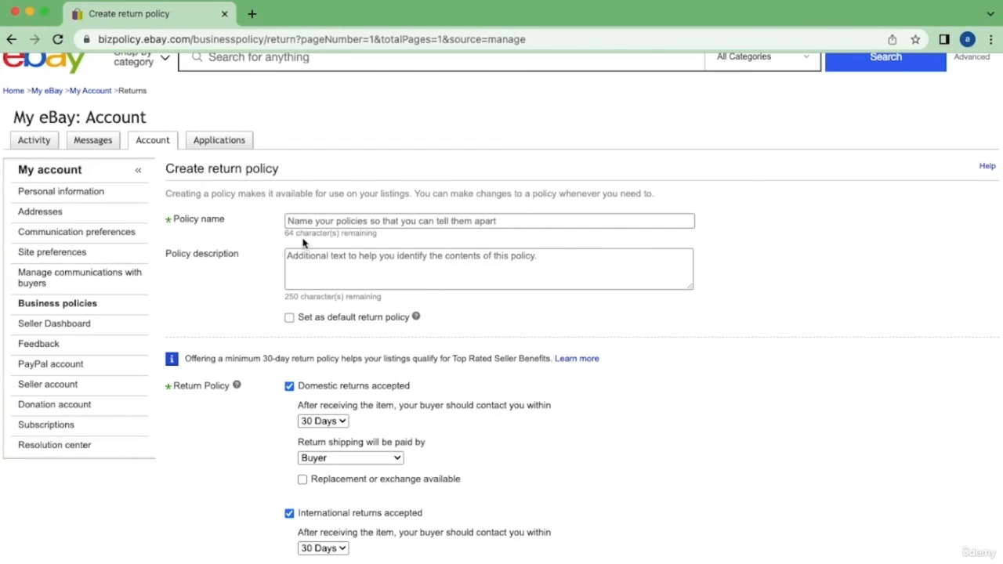
Step: Name the new return policy 'RETURN PAID BY BUYER'
{"action": "scroll", "coordinate": [243, 237], "scroll_direction": "down", "scroll_amount": 2}
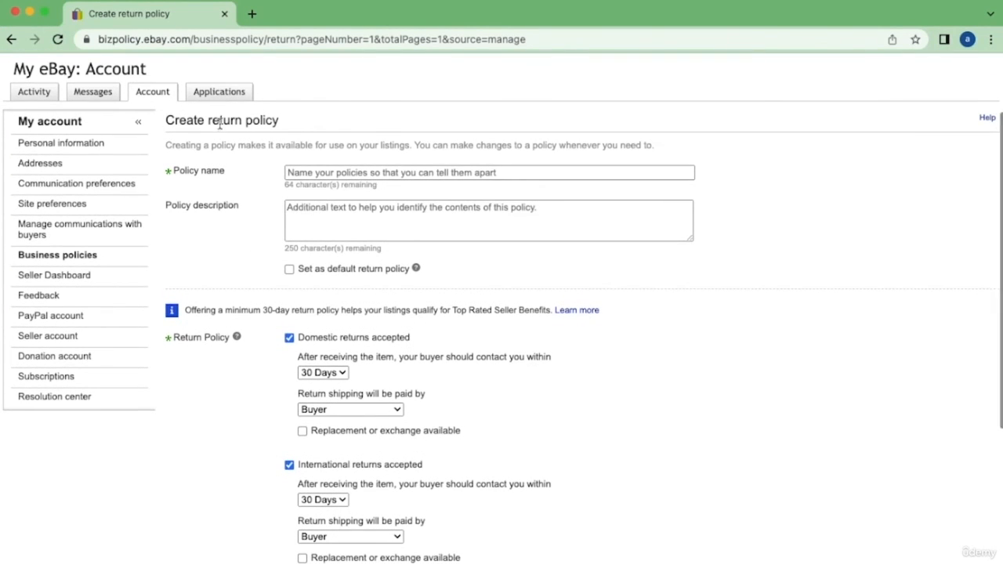
{"action": "left_click", "coordinate": [301, 171]}
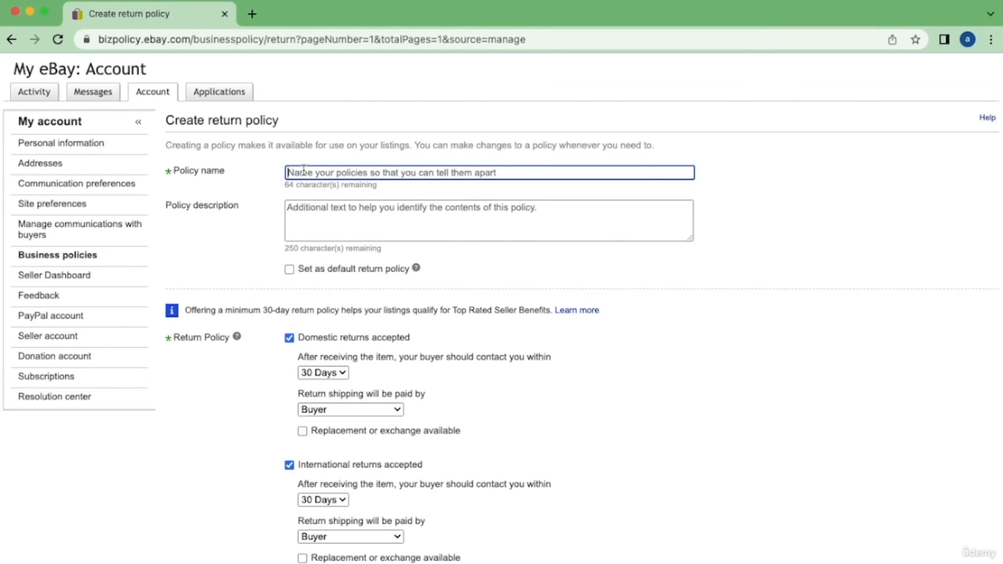
{"action": "type", "text": "RETURN P"}
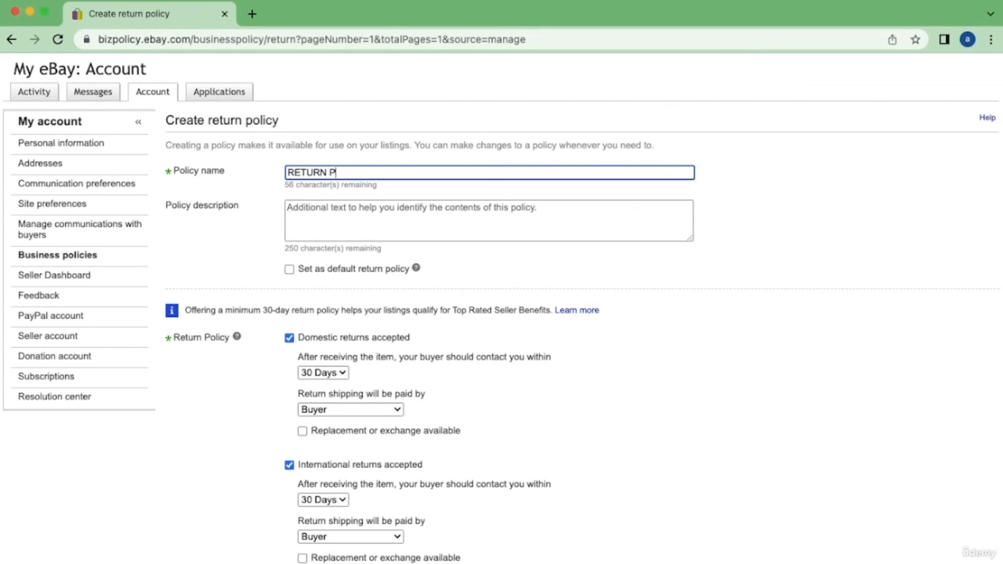
{"action": "type", "text": "AID BY BUYER"}
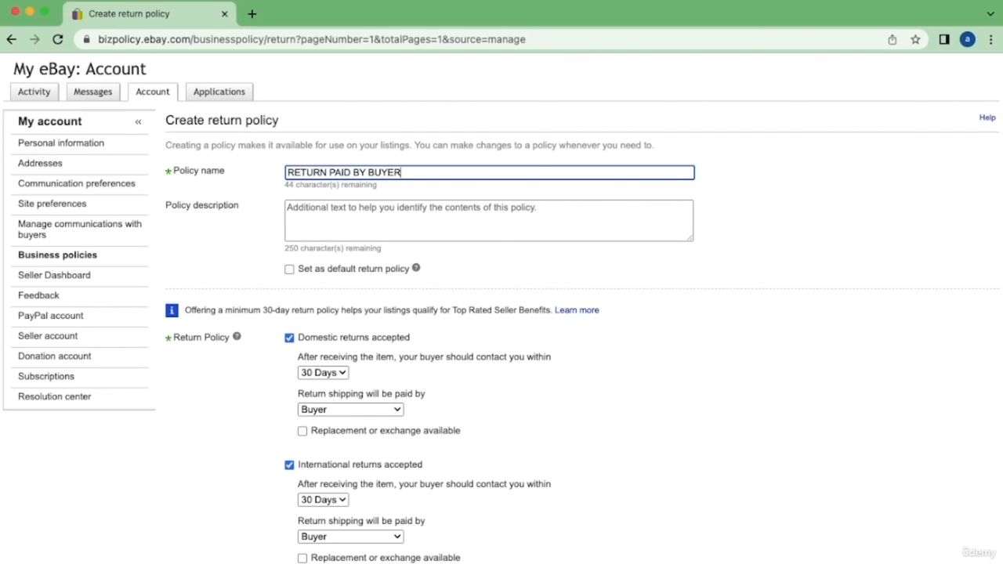
{"action": "left_click", "coordinate": [555, 285]}
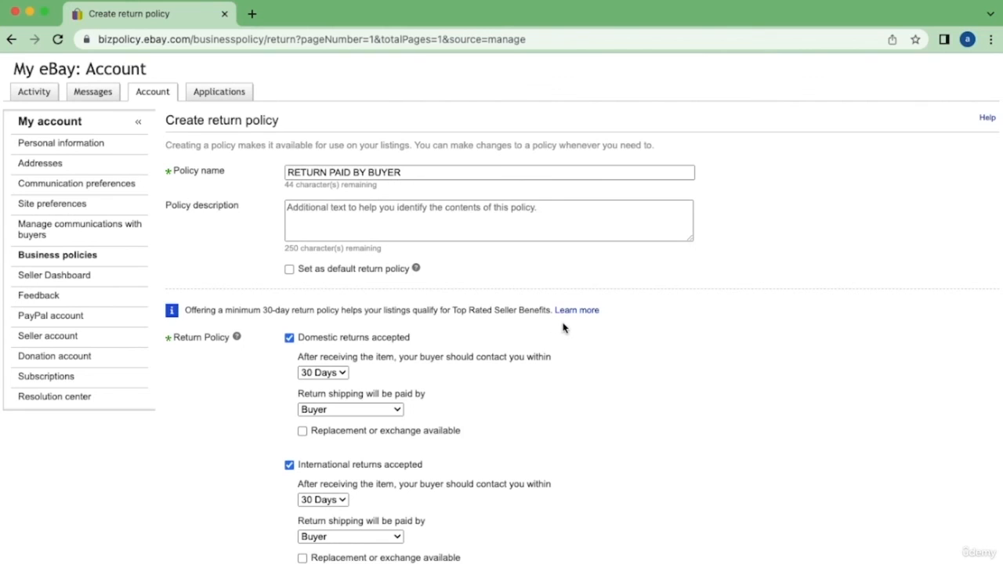
{"action": "scroll", "coordinate": [563, 327], "scroll_direction": "down", "scroll_amount": 1}
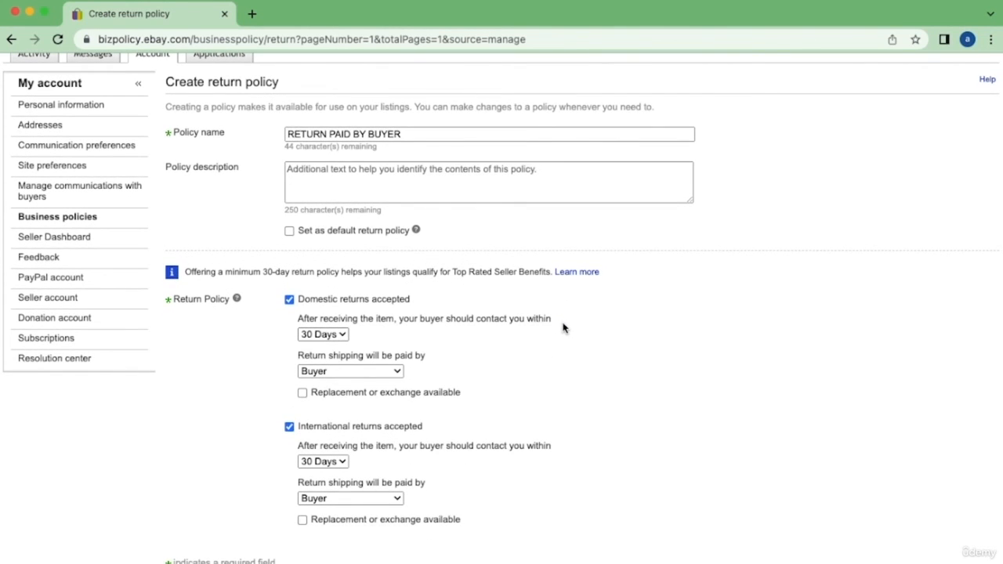
{"action": "scroll", "coordinate": [507, 330], "scroll_direction": "down", "scroll_amount": 1}
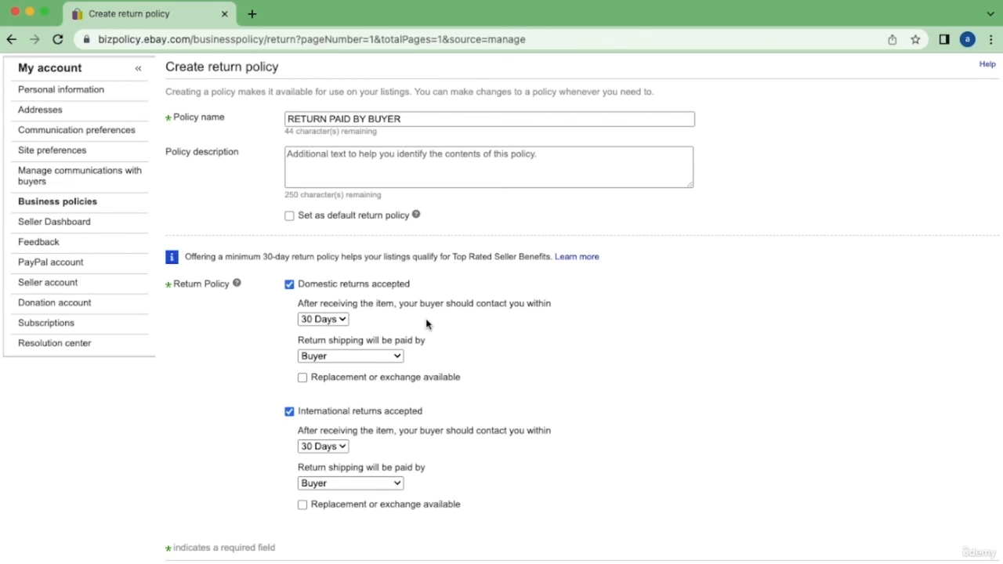
Step: Offer replacement or exchange on domestic and international returns
{"action": "left_click_drag", "start_coordinate": [298, 340], "coordinate": [419, 354]}
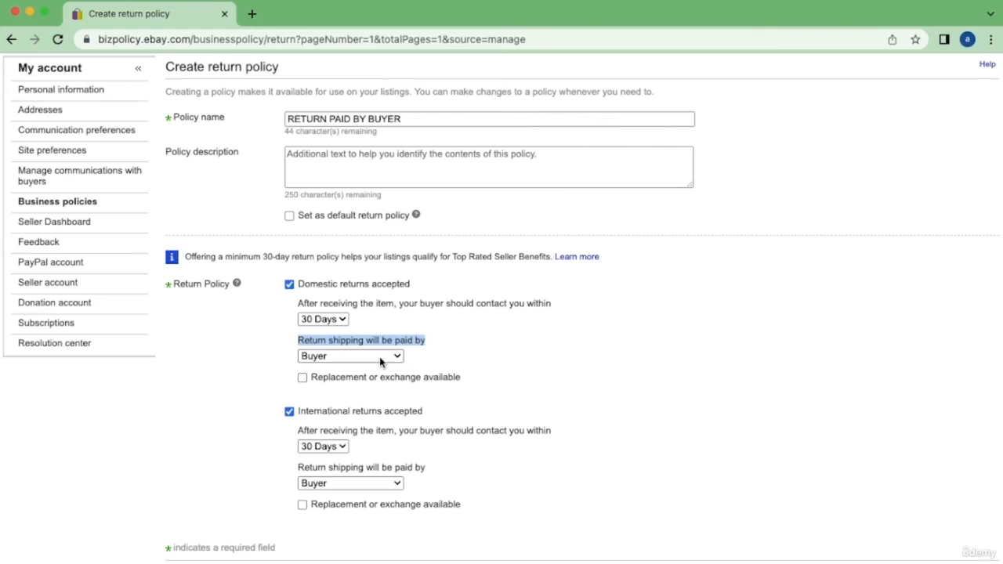
{"action": "left_click", "coordinate": [379, 358]}
{"action": "left_click", "coordinate": [446, 335]}
{"action": "left_click", "coordinate": [447, 335]}
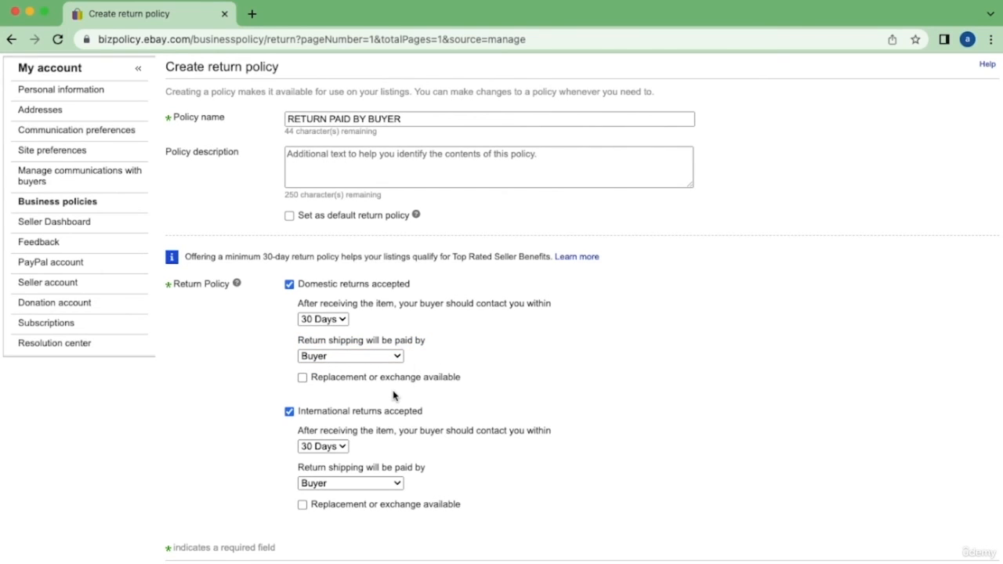
{"action": "scroll", "coordinate": [394, 396], "scroll_direction": "down", "scroll_amount": 1}
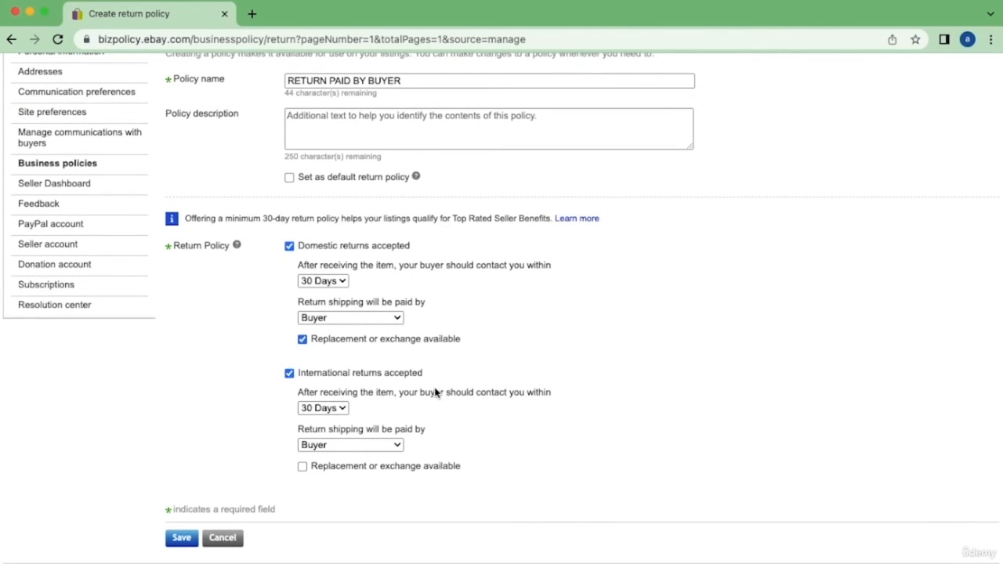
{"action": "left_click", "coordinate": [303, 466]}
{"action": "scroll", "coordinate": [440, 438], "scroll_direction": "up", "scroll_amount": 2}
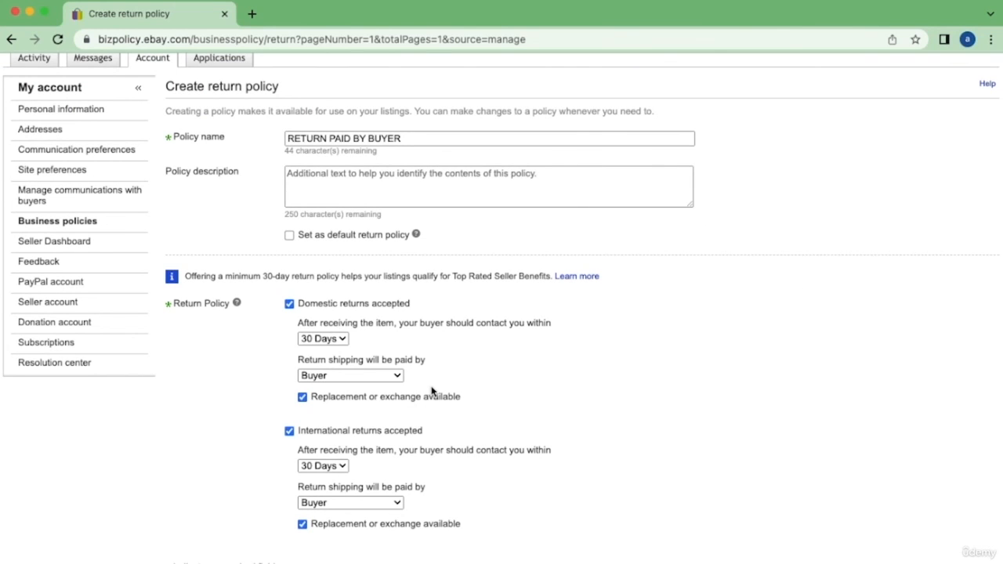
Step: Try seller-paid return shipping, then set domestic and international return shipping back to Buyer
{"action": "left_click", "coordinate": [387, 377]}
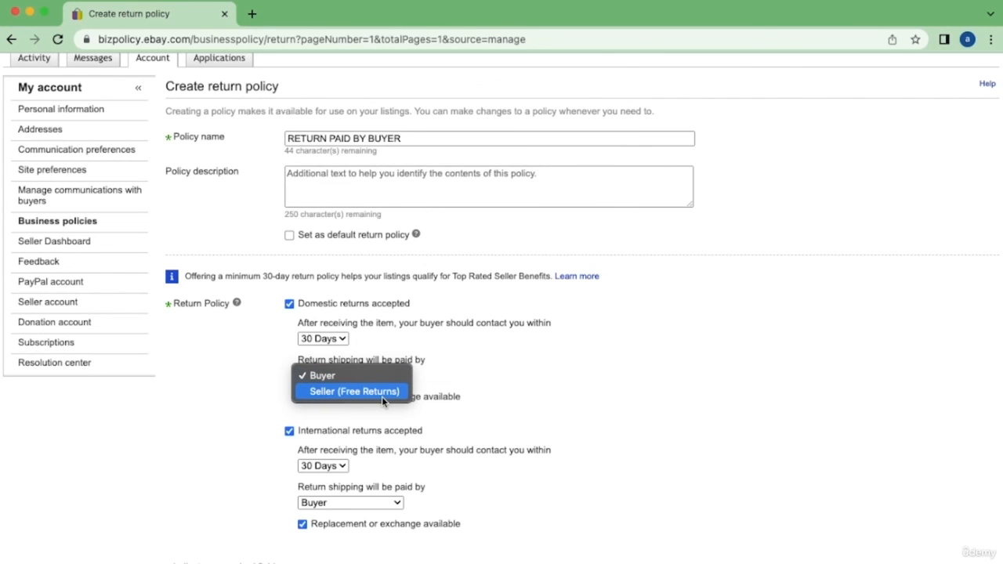
{"action": "left_click", "coordinate": [381, 396]}
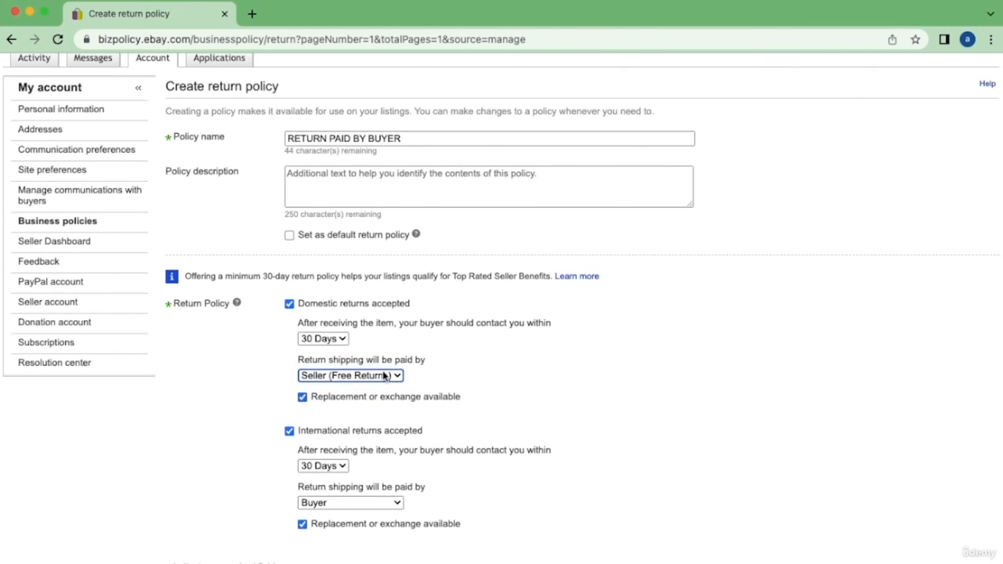
{"action": "left_click", "coordinate": [384, 376]}
{"action": "left_click", "coordinate": [384, 376]}
{"action": "left_click", "coordinate": [385, 503]}
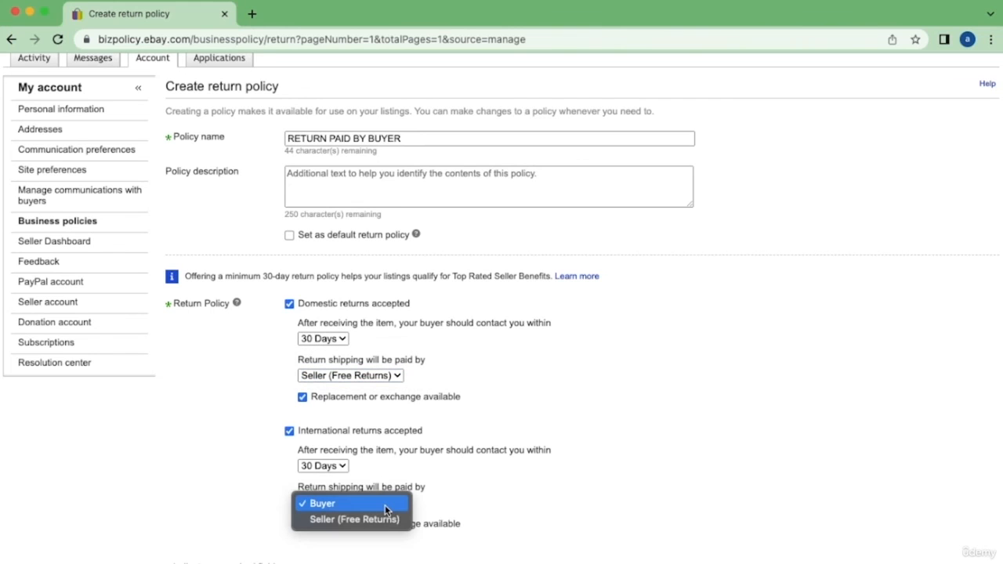
{"action": "left_click", "coordinate": [382, 518]}
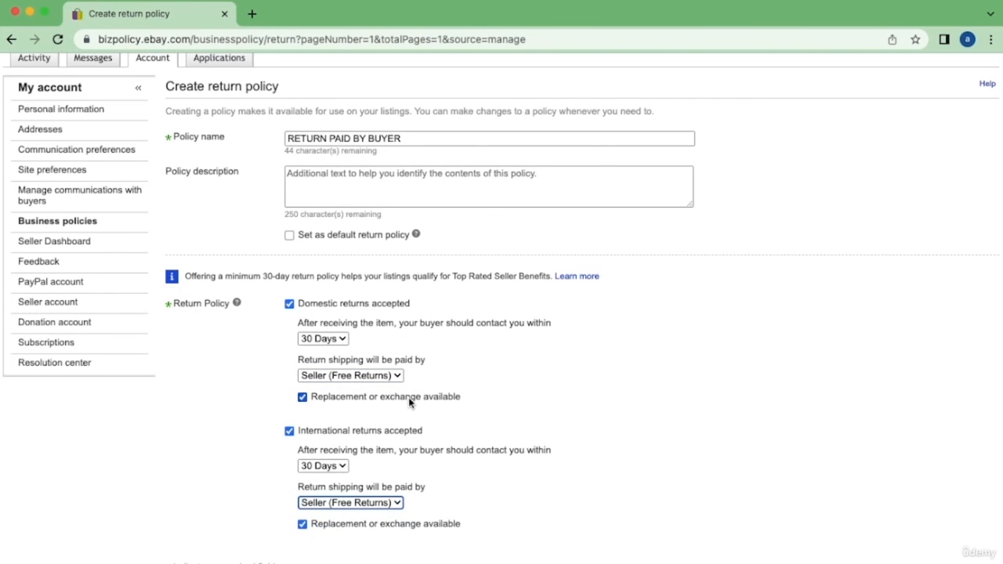
{"action": "scroll", "coordinate": [392, 376], "scroll_direction": "down", "scroll_amount": 1}
{"action": "left_click", "coordinate": [388, 367]}
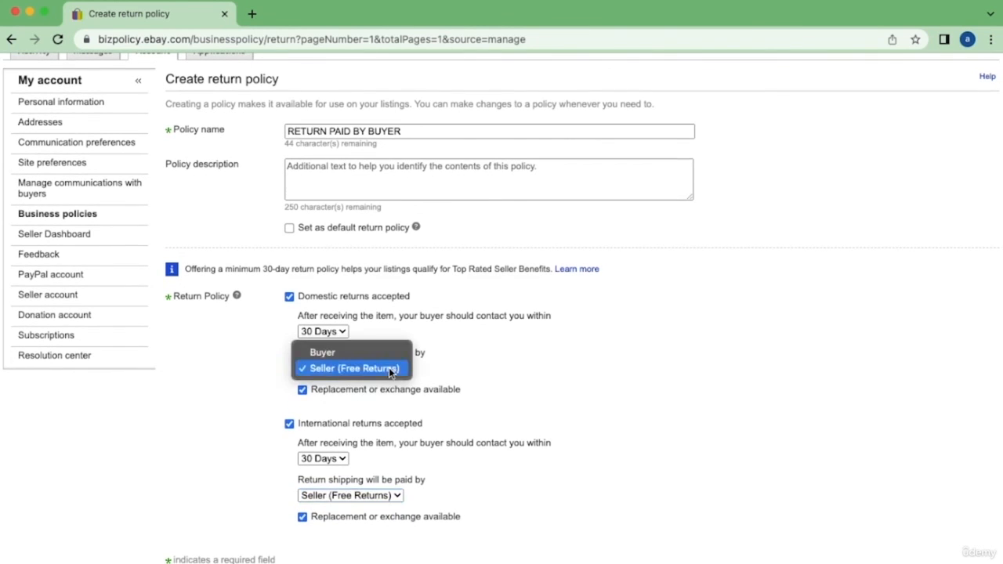
{"action": "left_click", "coordinate": [387, 354]}
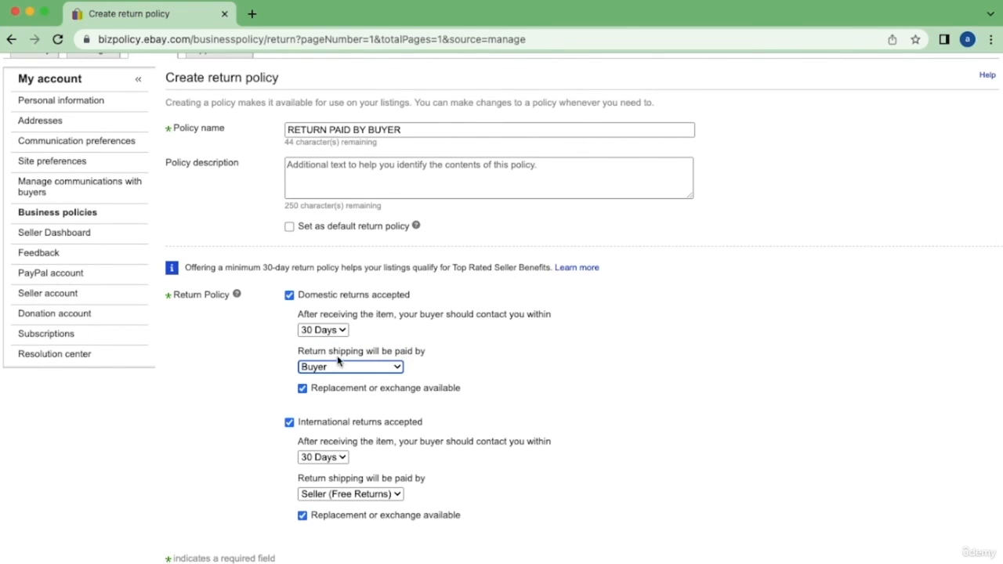
{"action": "left_click", "coordinate": [347, 495]}
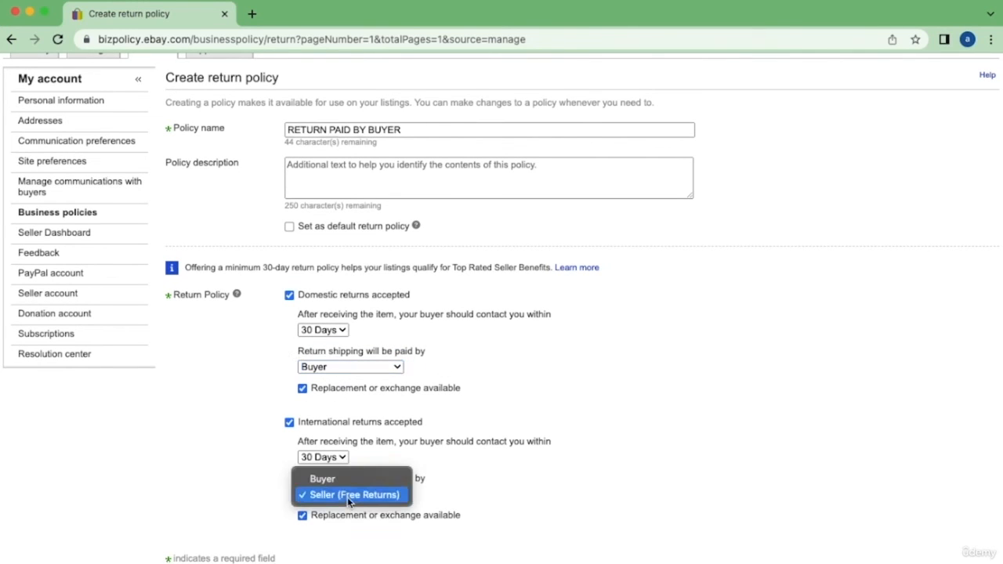
{"action": "left_click", "coordinate": [347, 480]}
{"action": "scroll", "coordinate": [243, 482], "scroll_direction": "down", "scroll_amount": 3}
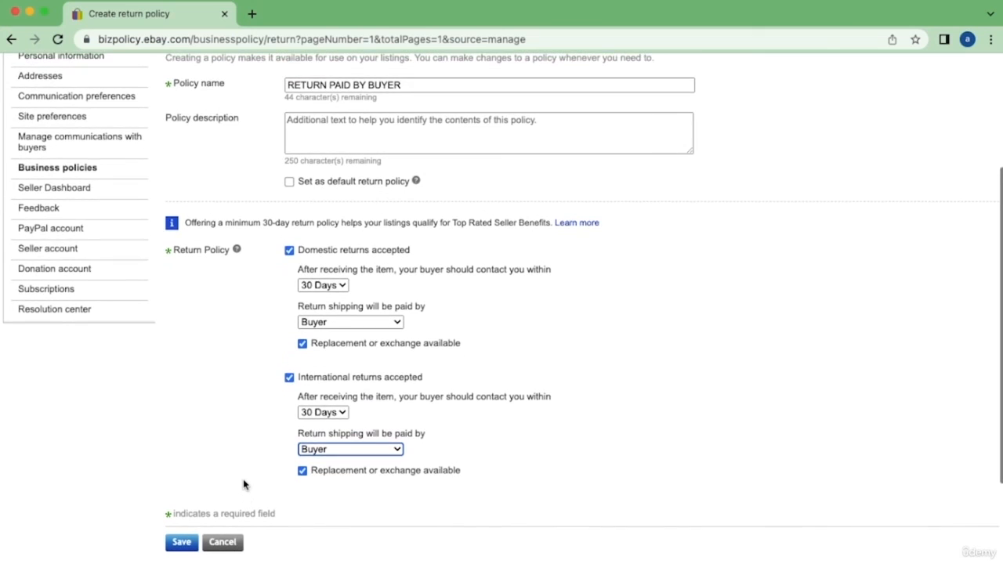